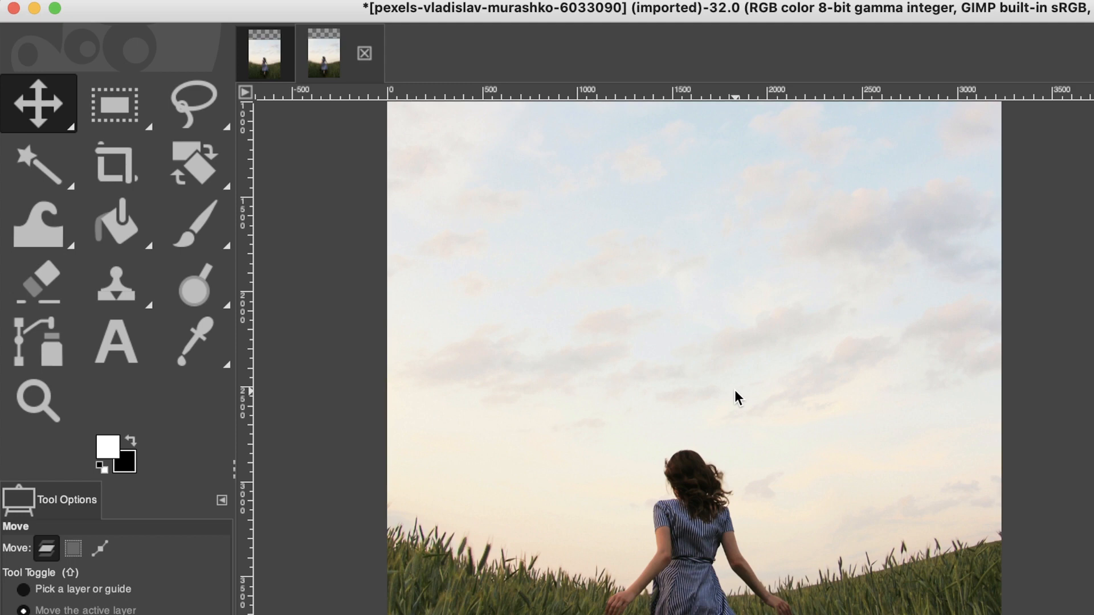
- Select the whole sky behind the woman with Fuzzy Select, raising the threshold to about 90.5
{"action": "left_click", "coordinate": [63, 167]}
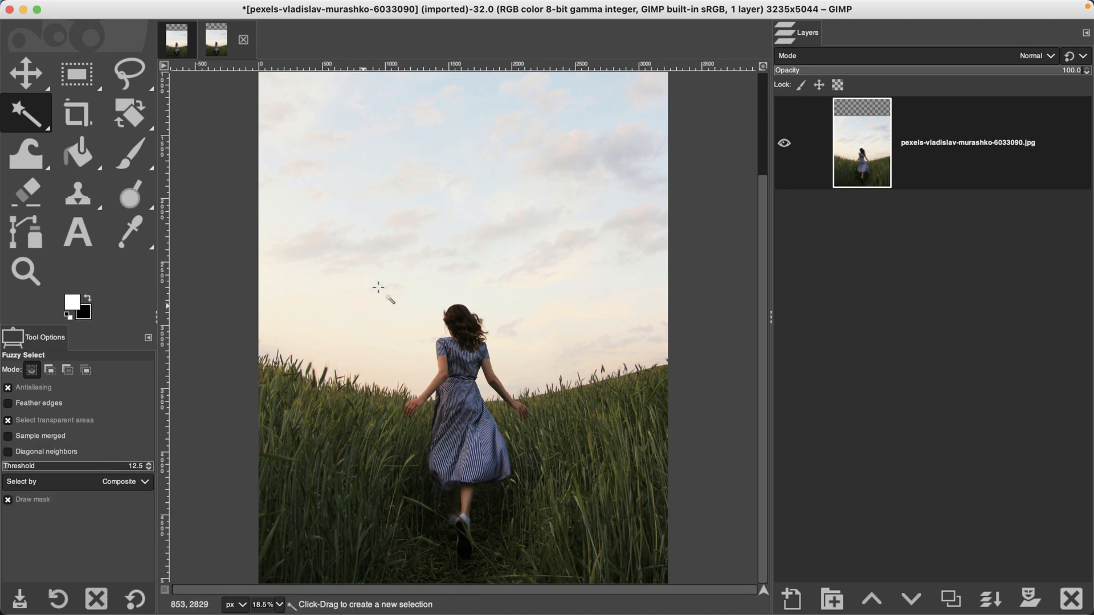
{"action": "left_click_drag", "start_coordinate": [457, 107], "coordinate": [462, 118]}
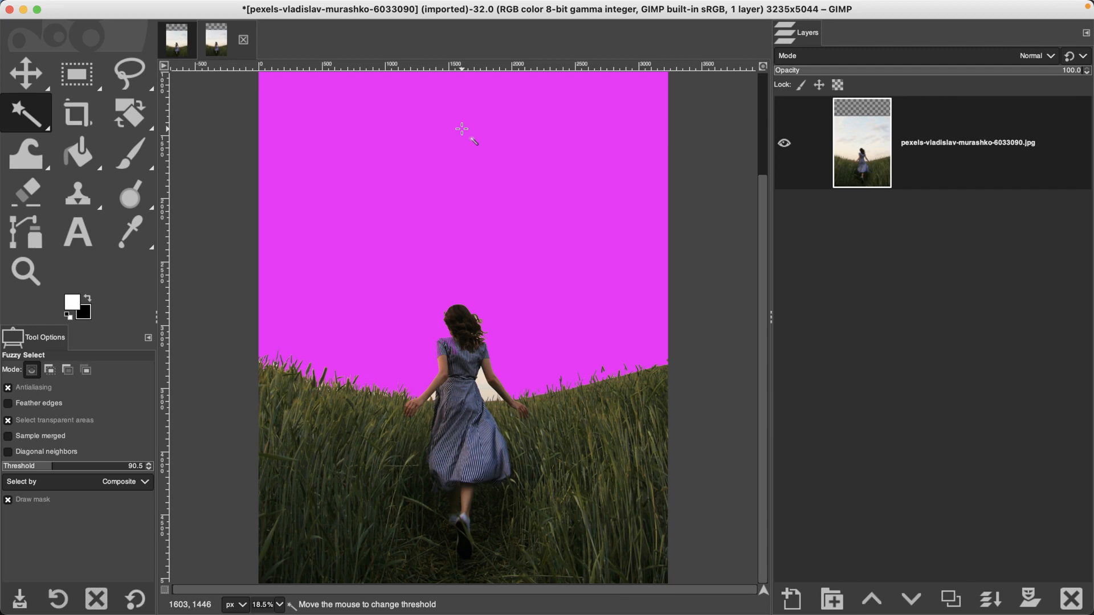
{"action": "left_click_drag", "start_coordinate": [462, 129], "coordinate": [463, 130]}
- Add the enclosed sky gaps between the woman's arms and dress to the current selection with Fuzzy Select
{"action": "key", "text": "z"}
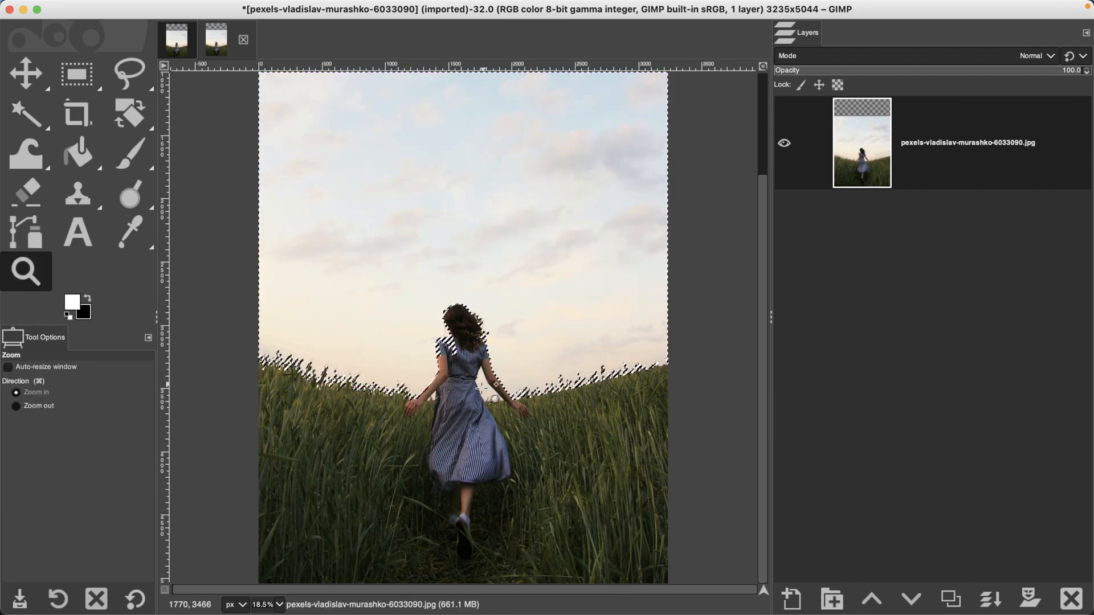
{"action": "left_click", "coordinate": [480, 387]}
{"action": "left_click", "coordinate": [479, 388]}
{"action": "left_click", "coordinate": [479, 387]}
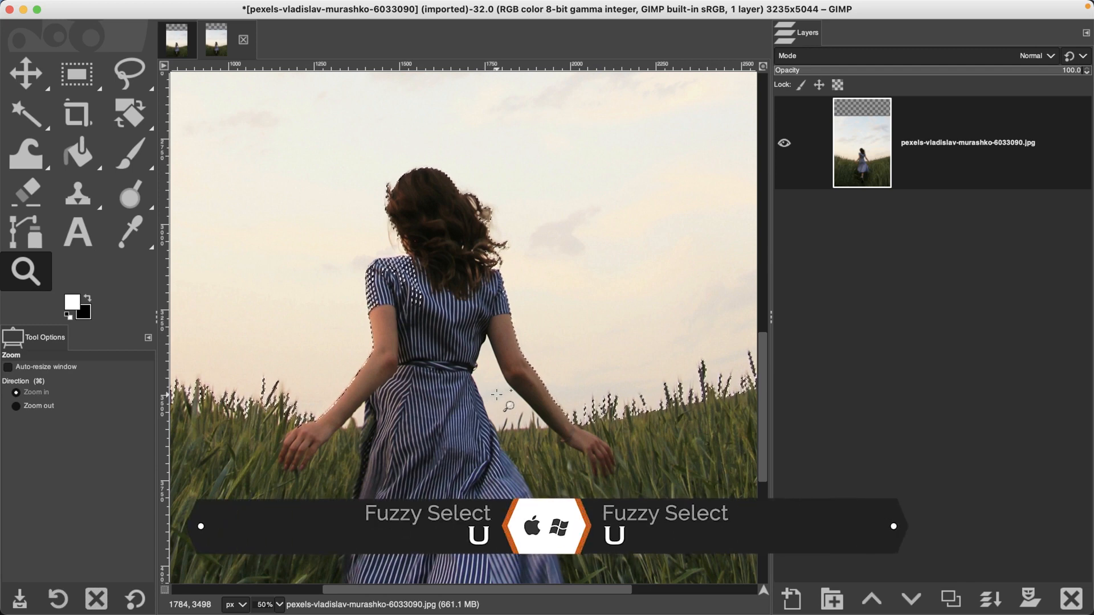
{"action": "key", "text": "u"}
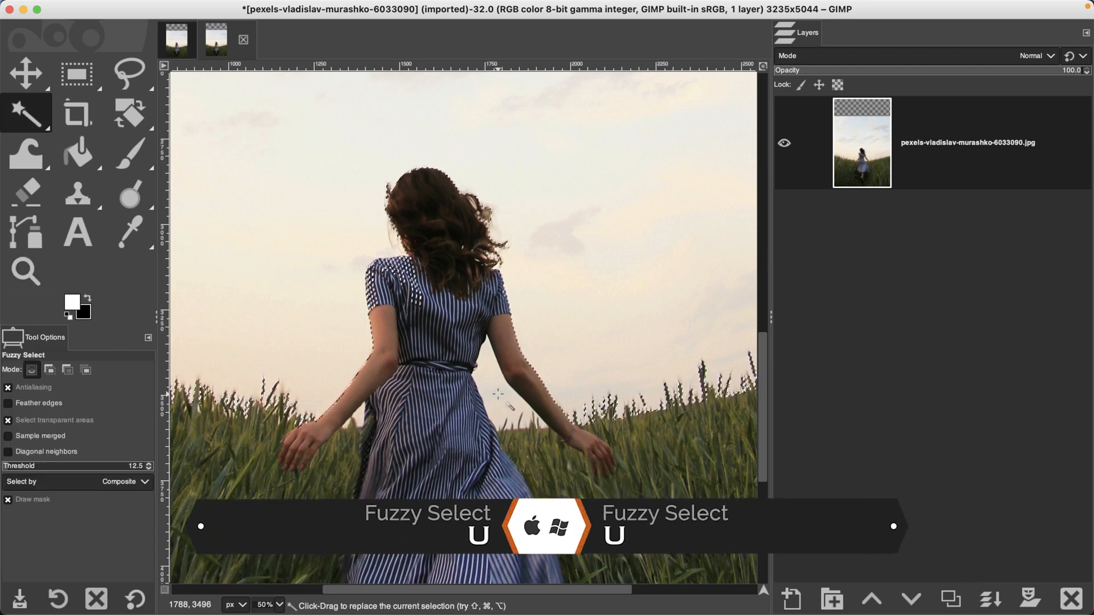
{"action": "key", "text": "shift"}
{"action": "left_click_drag", "start_coordinate": [493, 386], "coordinate": [519, 414]}
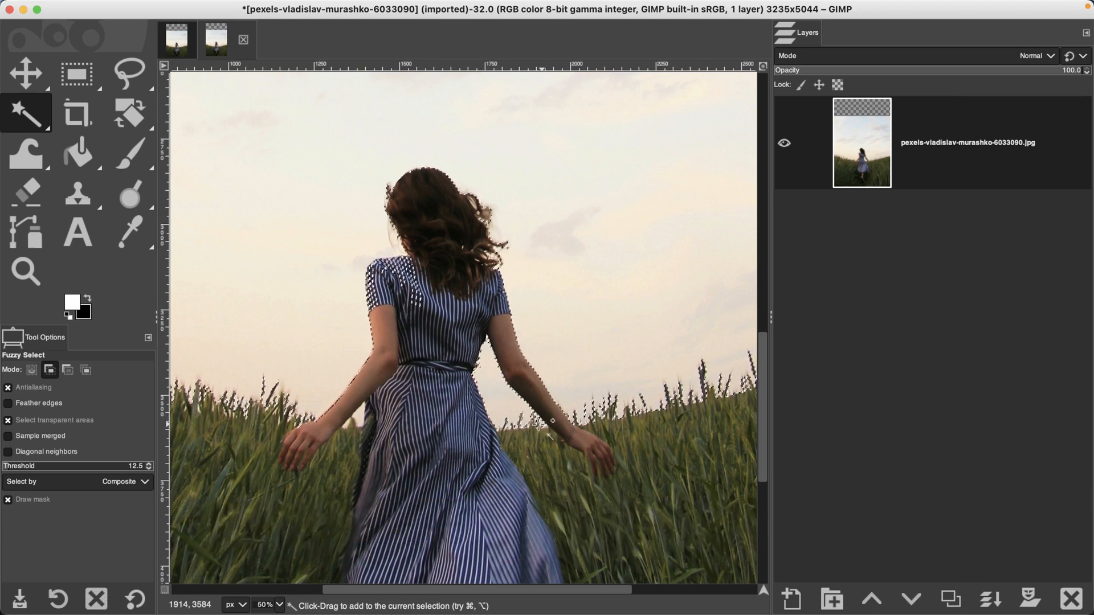
{"action": "left_click", "coordinate": [398, 434]}
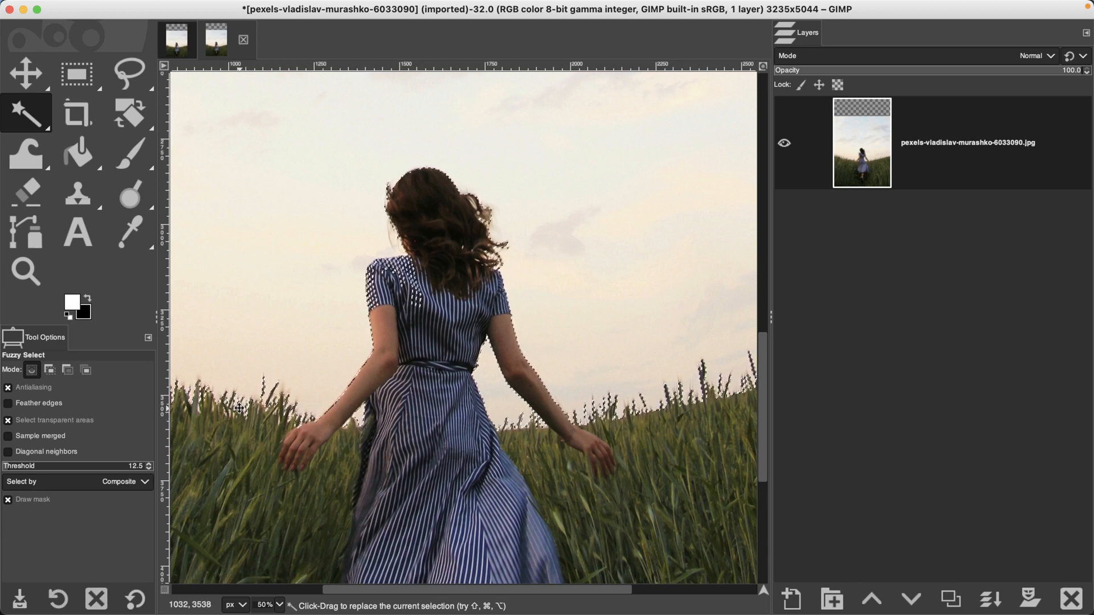
- Check the selection edge along the grass and add a layer mask to the photo layer initialized from the selection
{"action": "left_click_drag", "start_coordinate": [239, 408], "coordinate": [533, 401]}
{"action": "scroll", "coordinate": [533, 402], "scroll_direction": "right", "scroll_amount": 5}
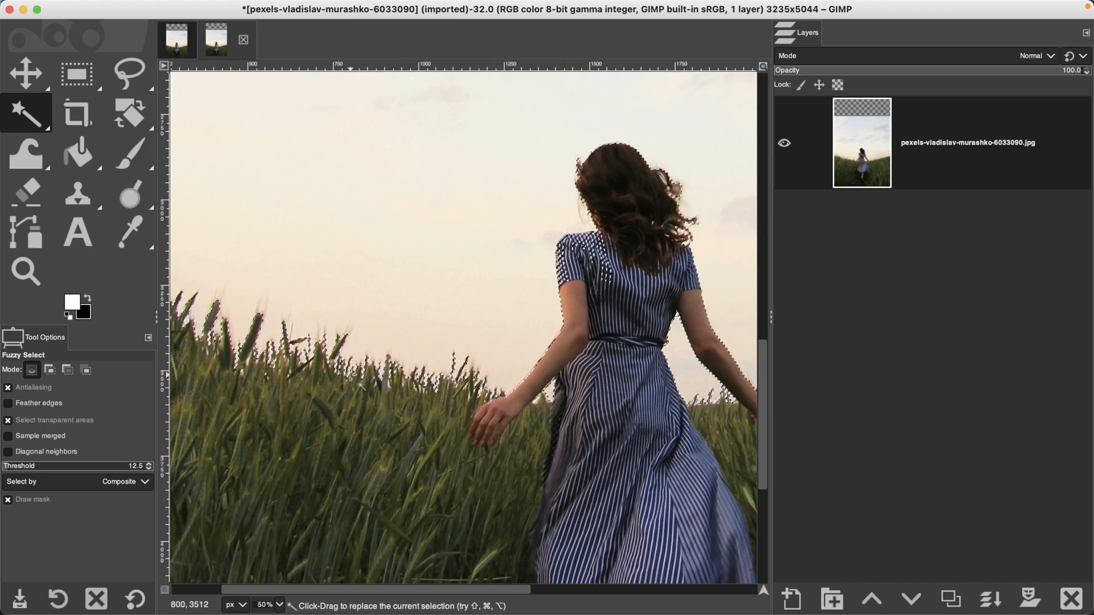
{"action": "scroll", "coordinate": [617, 367], "scroll_direction": "right", "scroll_amount": 15}
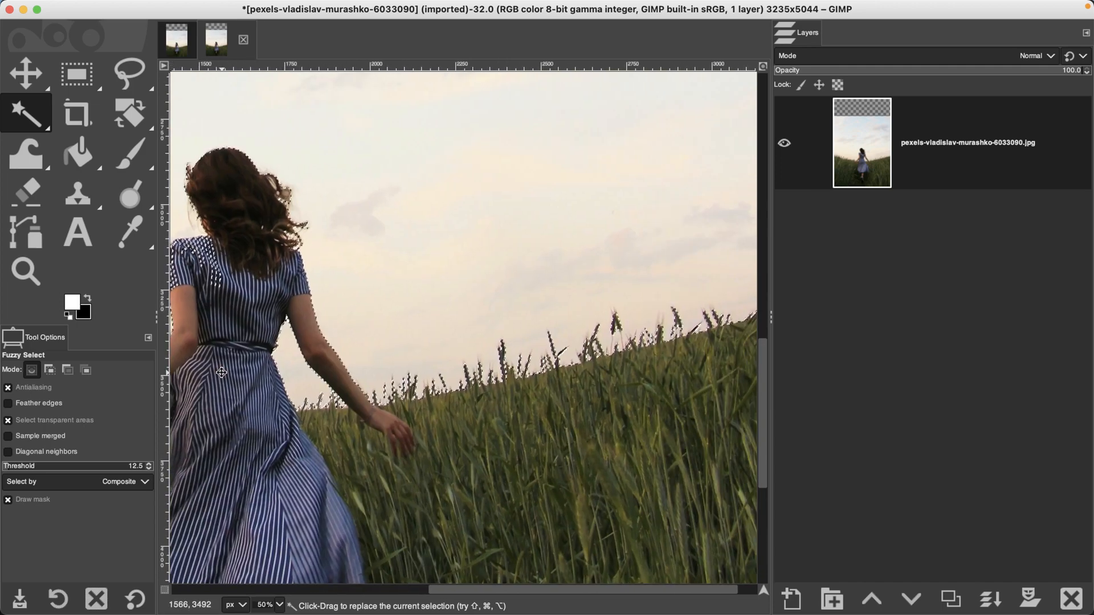
{"action": "scroll", "coordinate": [580, 331], "scroll_direction": "right", "scroll_amount": 8}
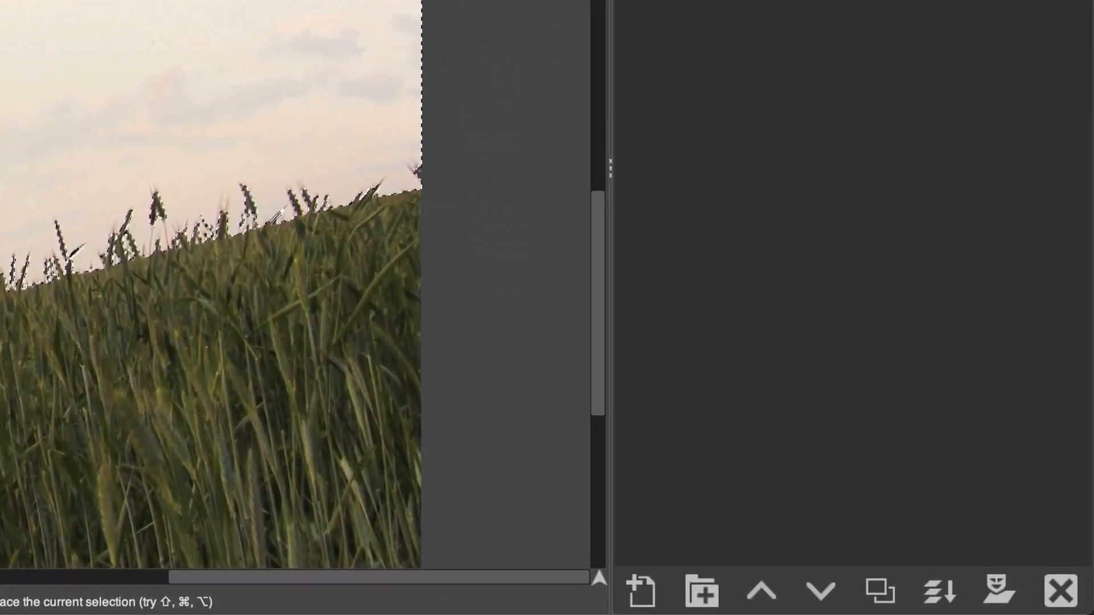
{"action": "left_click_drag", "start_coordinate": [292, 349], "coordinate": [525, 363]}
{"action": "left_click_drag", "start_coordinate": [241, 232], "coordinate": [313, 227]}
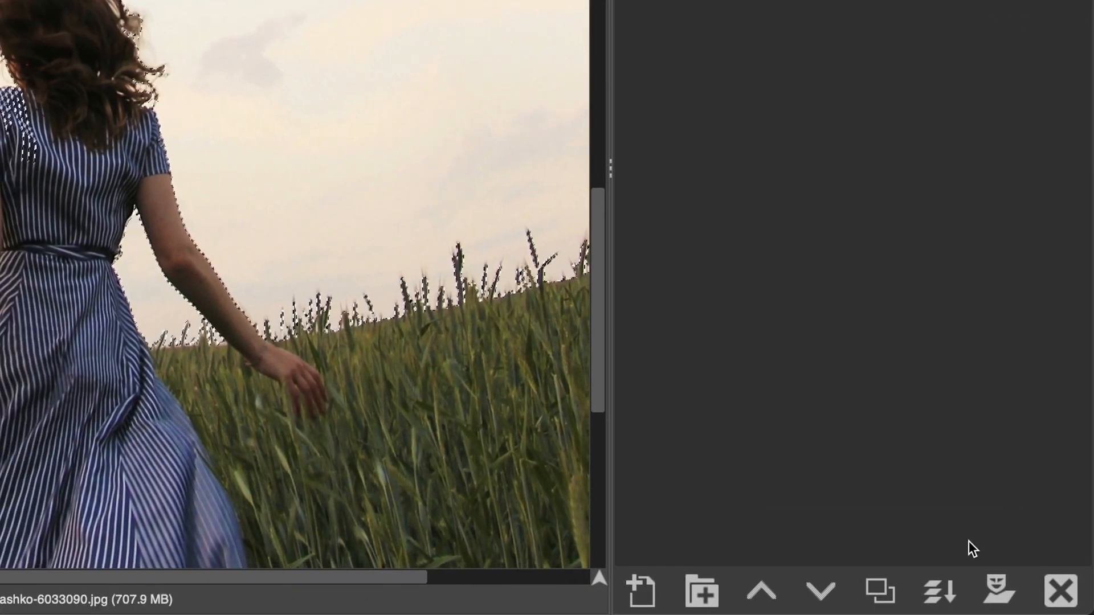
{"action": "left_click", "coordinate": [998, 594]}
{"action": "left_click", "coordinate": [848, 440]}
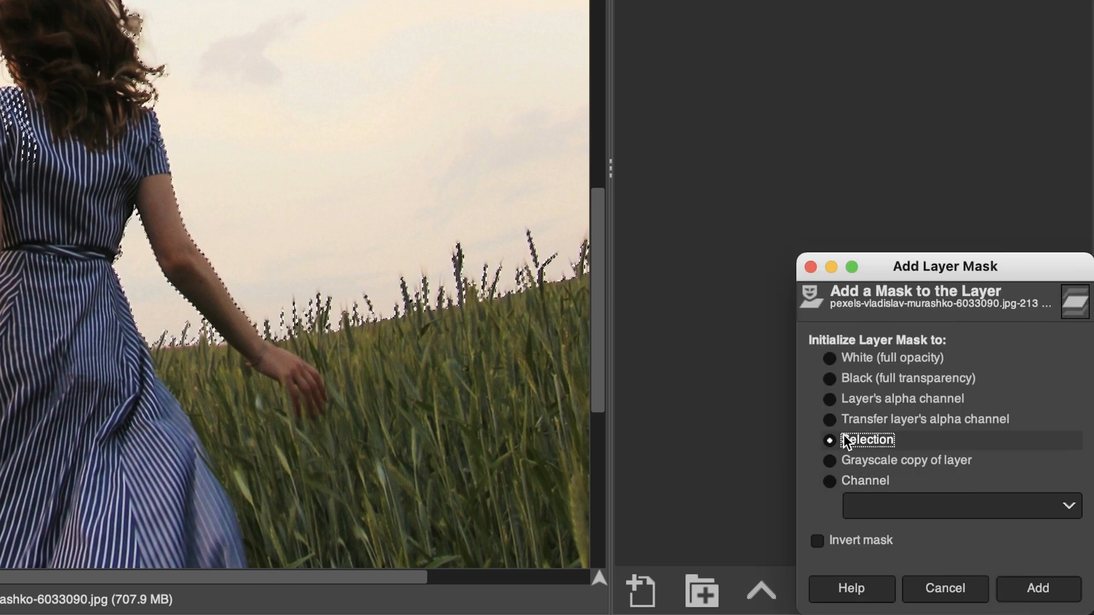
{"action": "left_click", "coordinate": [1034, 589]}
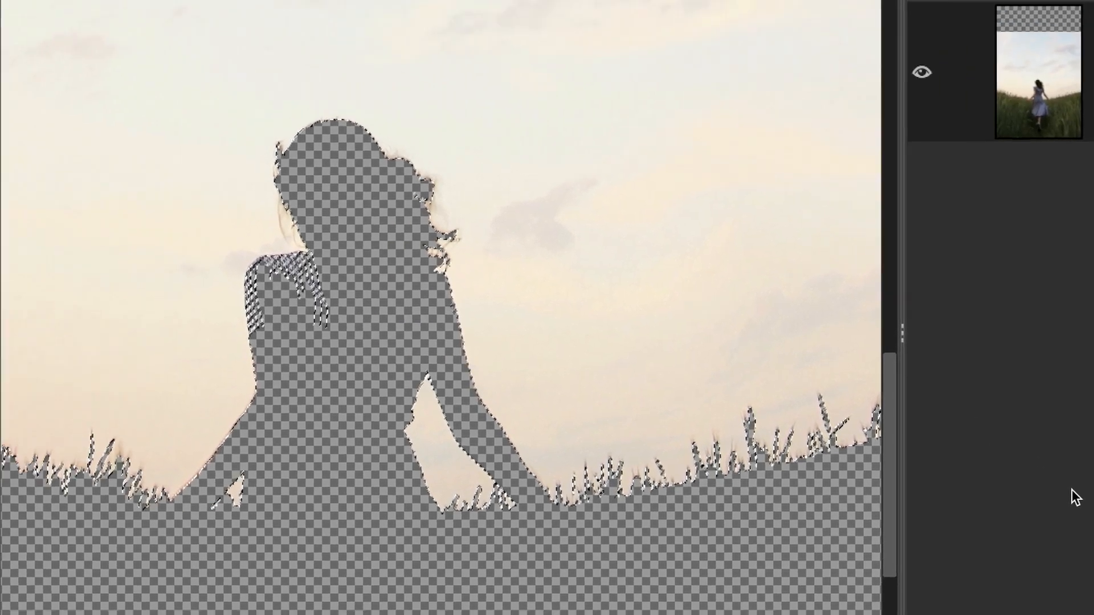
- Deselect everything and invert the layer mask's colors so that the sky is hidden instead of the woman and field
{"action": "key", "text": "shift+super+a"}
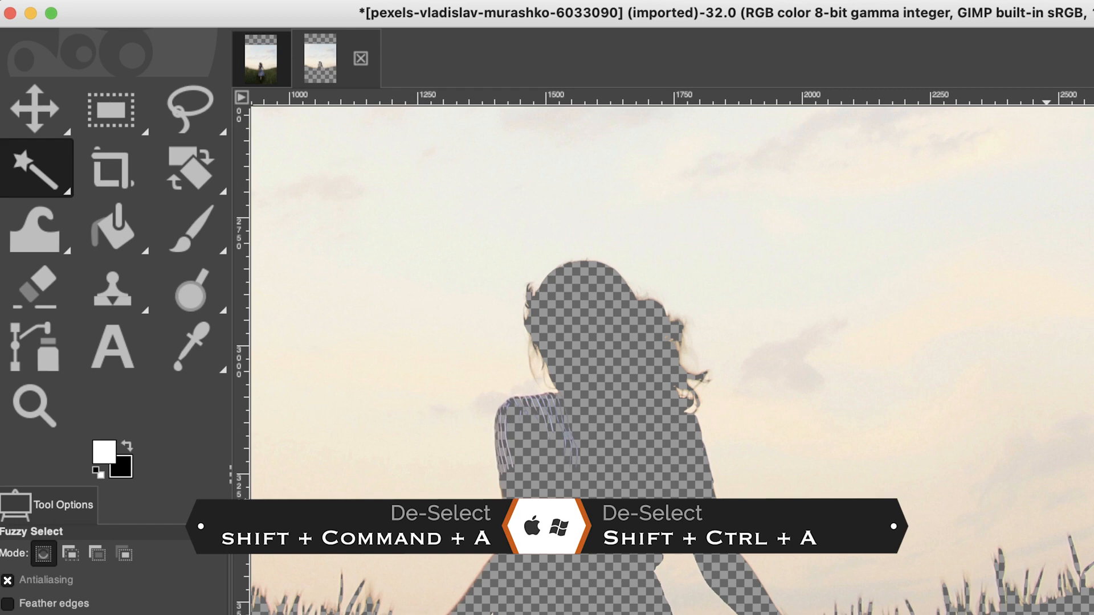
{"action": "left_click", "coordinate": [251, 11]}
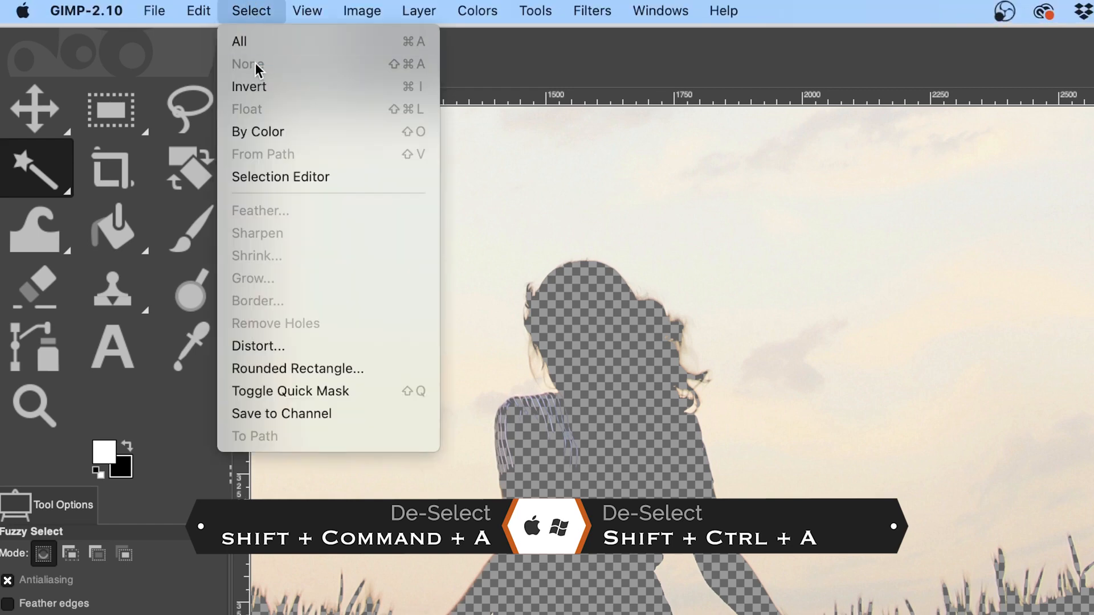
{"action": "mouse_move", "coordinate": [458, 19]}
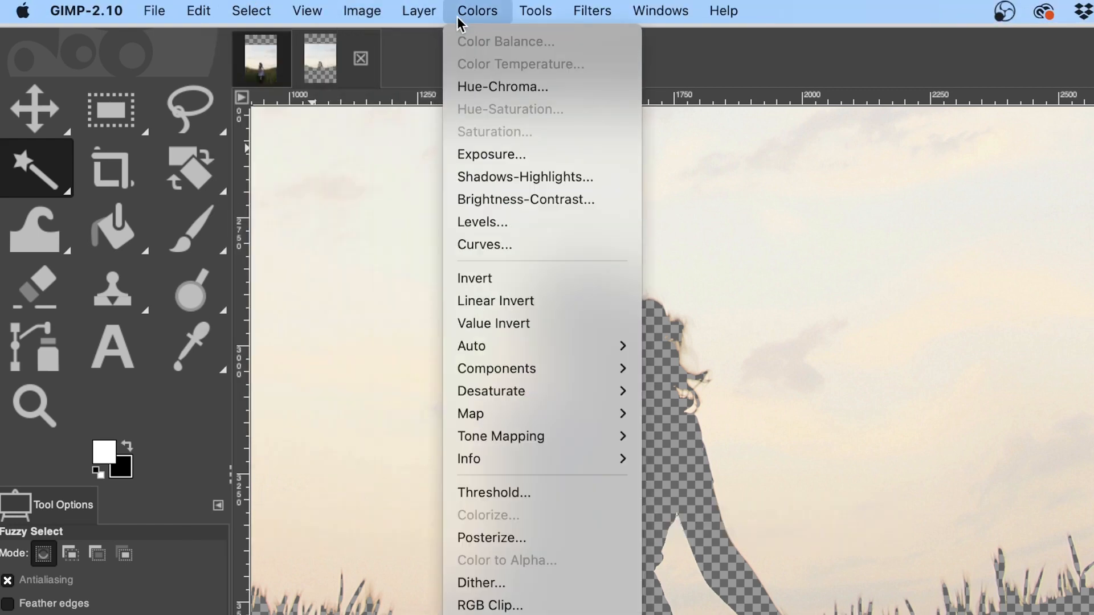
{"action": "left_click", "coordinate": [512, 280]}
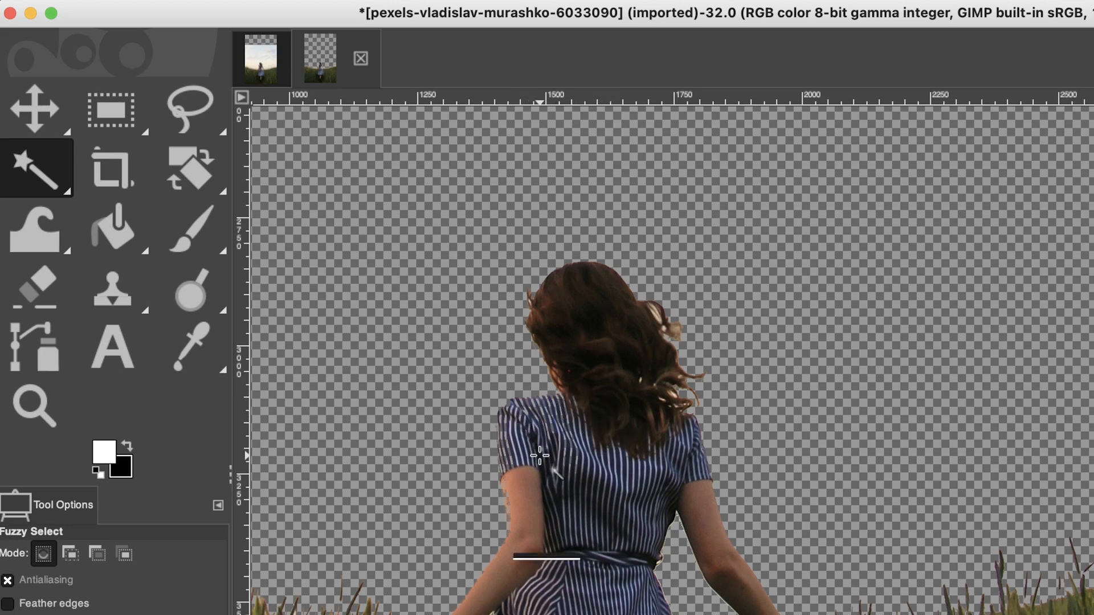
- Paint black on the mask over the light gaps in the woman's hair, using a size 14 Paintbrush at about 18.1 opacity
{"action": "key", "text": "p"}
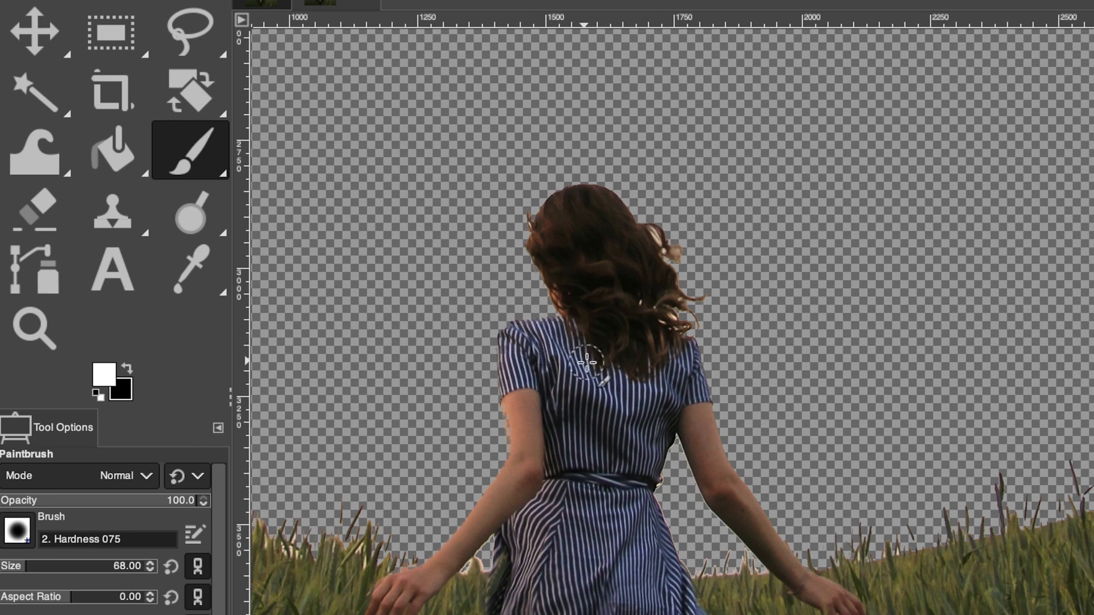
{"action": "left_click", "coordinate": [129, 368]}
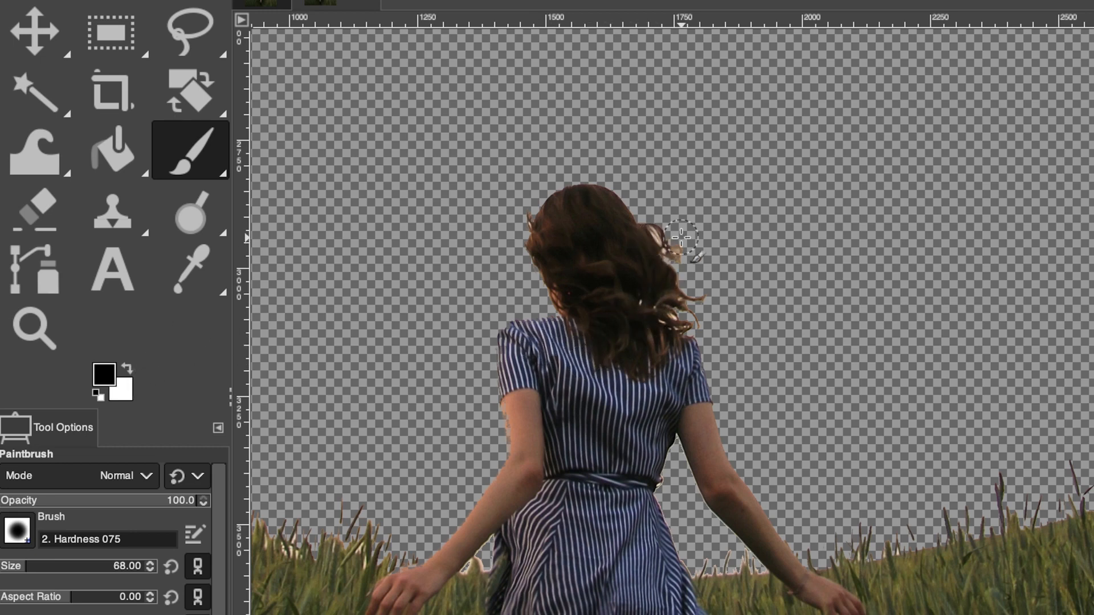
{"action": "key", "text": "z"}
{"action": "left_click", "coordinate": [665, 225]}
{"action": "left_click", "coordinate": [664, 226]}
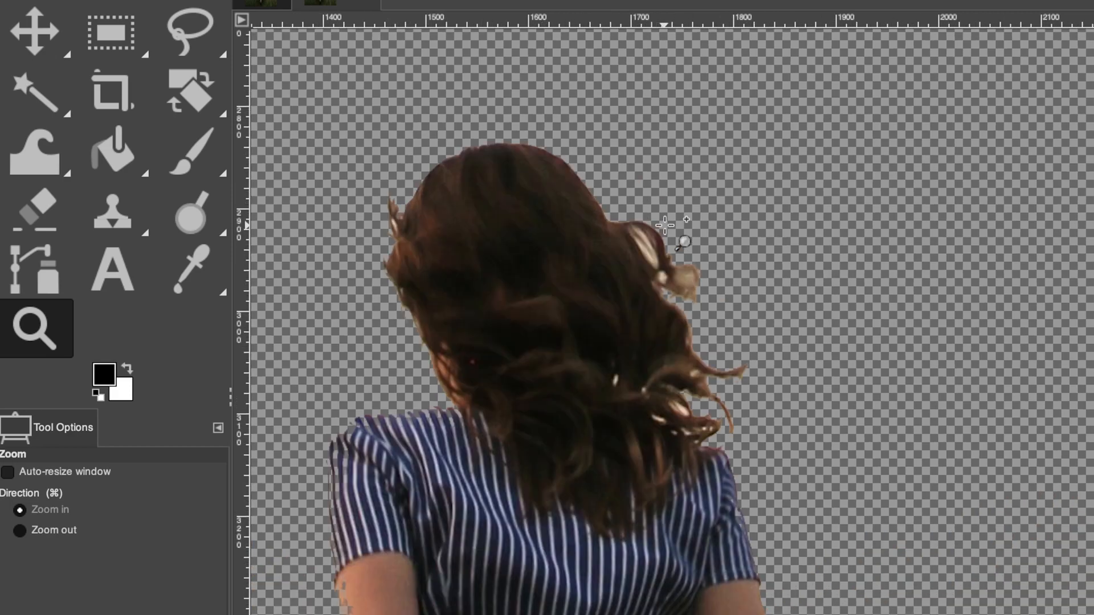
{"action": "left_click", "coordinate": [650, 227]}
{"action": "left_click", "coordinate": [647, 227]}
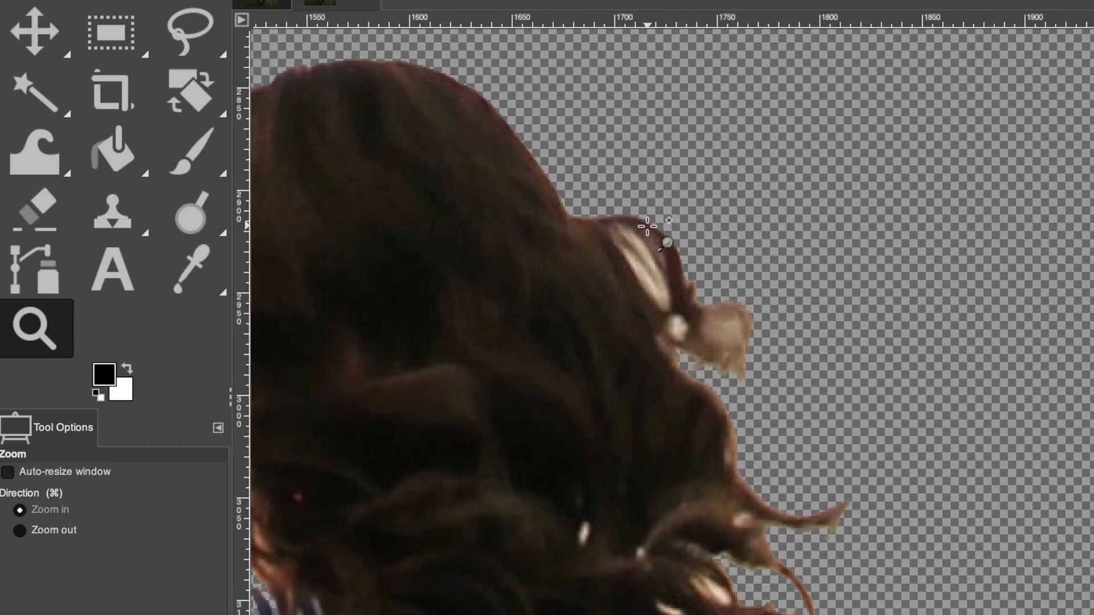
{"action": "key", "text": "p"}
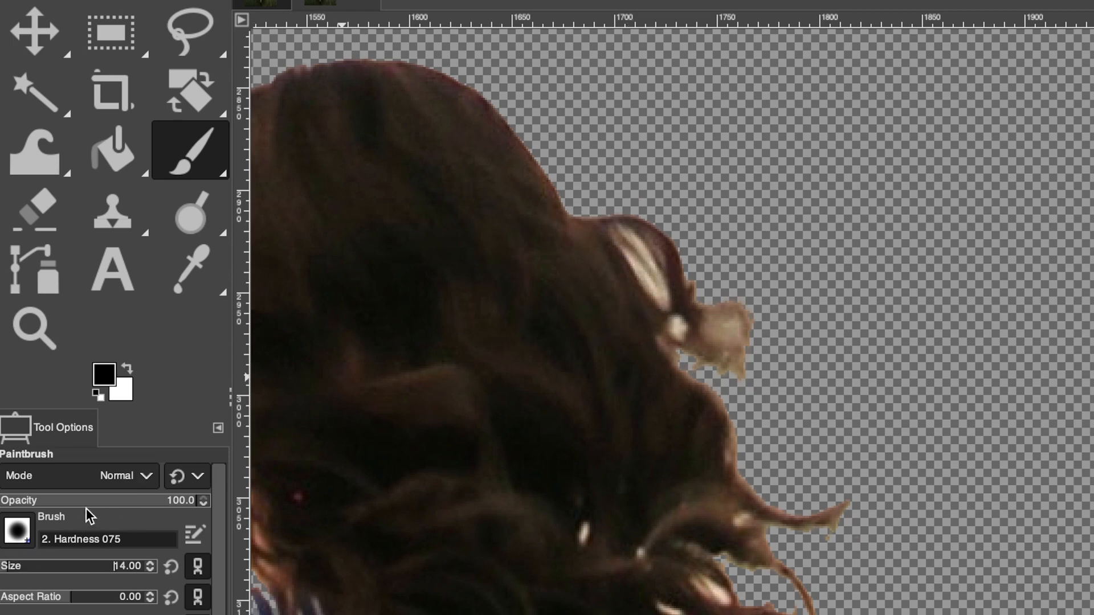
{"action": "left_click", "coordinate": [40, 500]}
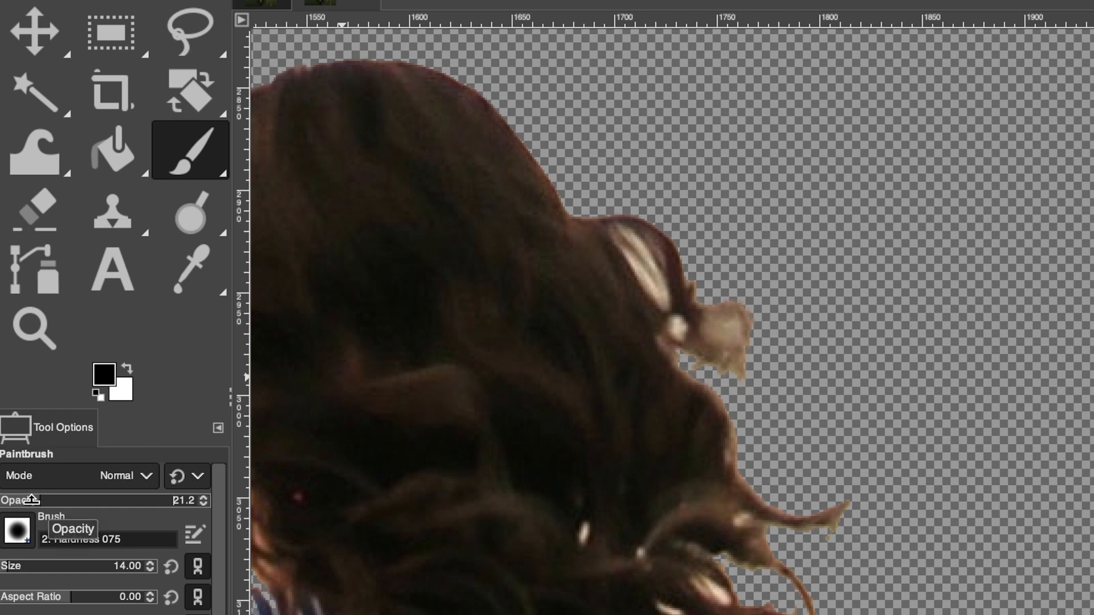
{"action": "left_click", "coordinate": [32, 499]}
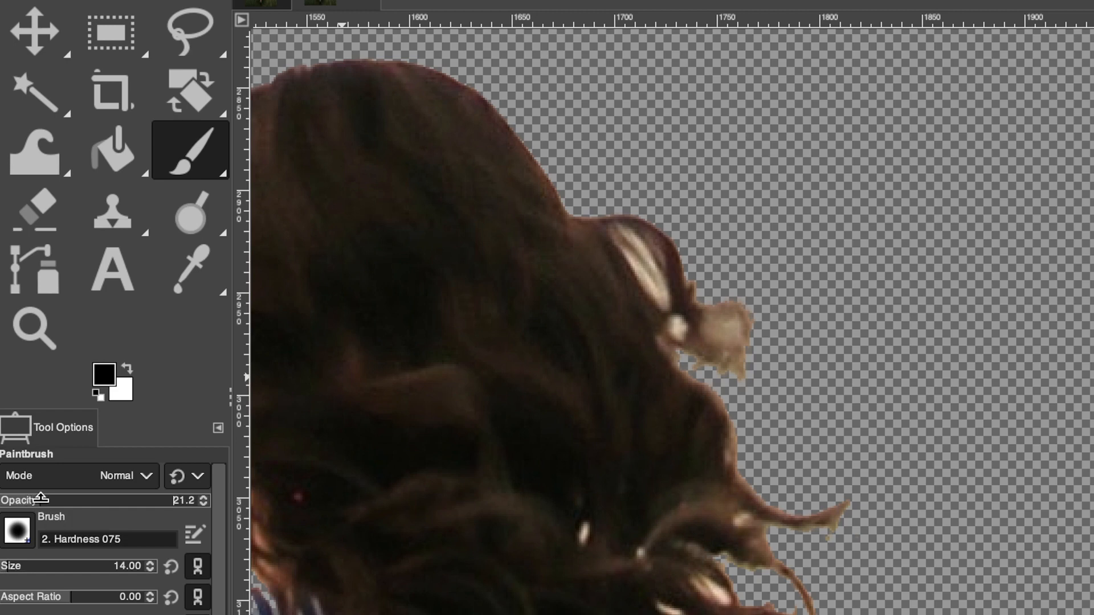
{"action": "mouse_move", "coordinate": [645, 324]}
{"action": "left_mouse_down"}
{"action": "mouse_move", "coordinate": [637, 250]}
{"action": "mouse_move", "coordinate": [622, 248]}
{"action": "mouse_move", "coordinate": [630, 243]}
{"action": "mouse_move", "coordinate": [656, 295]}
{"action": "mouse_move", "coordinate": [627, 236]}
{"action": "mouse_move", "coordinate": [657, 278]}
{"action": "mouse_move", "coordinate": [624, 235]}
{"action": "mouse_move", "coordinate": [661, 302]}
{"action": "mouse_move", "coordinate": [634, 235]}
{"action": "mouse_move", "coordinate": [647, 250]}
{"action": "mouse_move", "coordinate": [653, 263]}
{"action": "mouse_move", "coordinate": [631, 237]}
{"action": "mouse_move", "coordinate": [651, 270]}
{"action": "mouse_move", "coordinate": [620, 246]}
{"action": "mouse_move", "coordinate": [677, 331]}
{"action": "left_mouse_up"}
{"action": "mouse_move", "coordinate": [709, 585]}
{"action": "left_mouse_down"}
{"action": "mouse_move", "coordinate": [719, 598]}
{"action": "mouse_move", "coordinate": [716, 567]}
{"action": "left_mouse_up"}
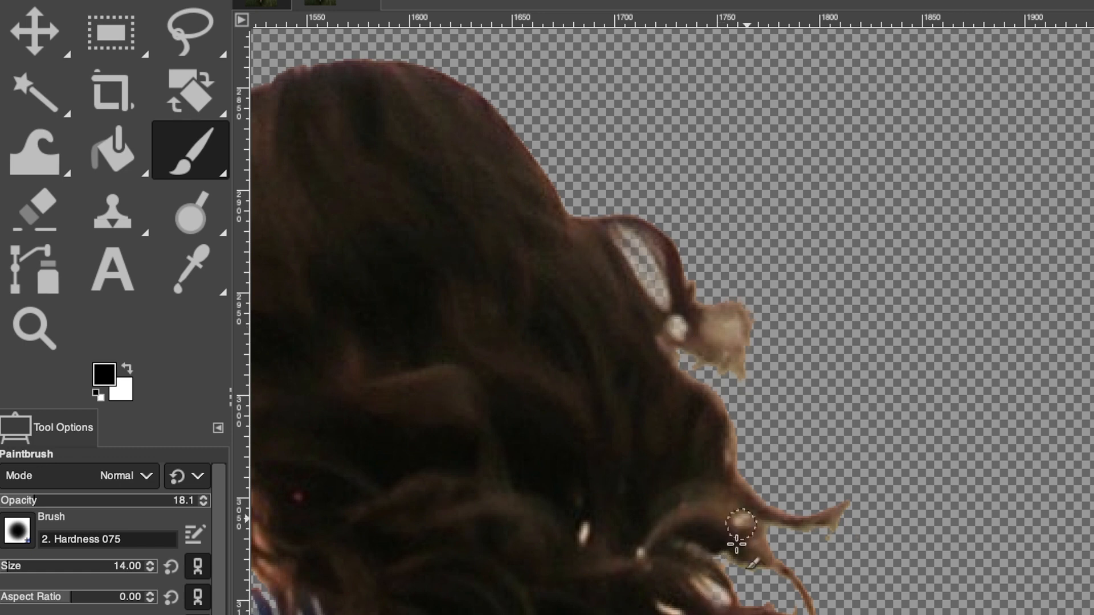
- Check the cutout edges along the arm and waist, and set the Paintbrush to 100 opacity with black as foreground color
{"action": "scroll", "coordinate": [777, 589], "scroll_direction": "down", "scroll_amount": 10}
{"action": "scroll", "coordinate": [777, 588], "scroll_direction": "right", "scroll_amount": 8}
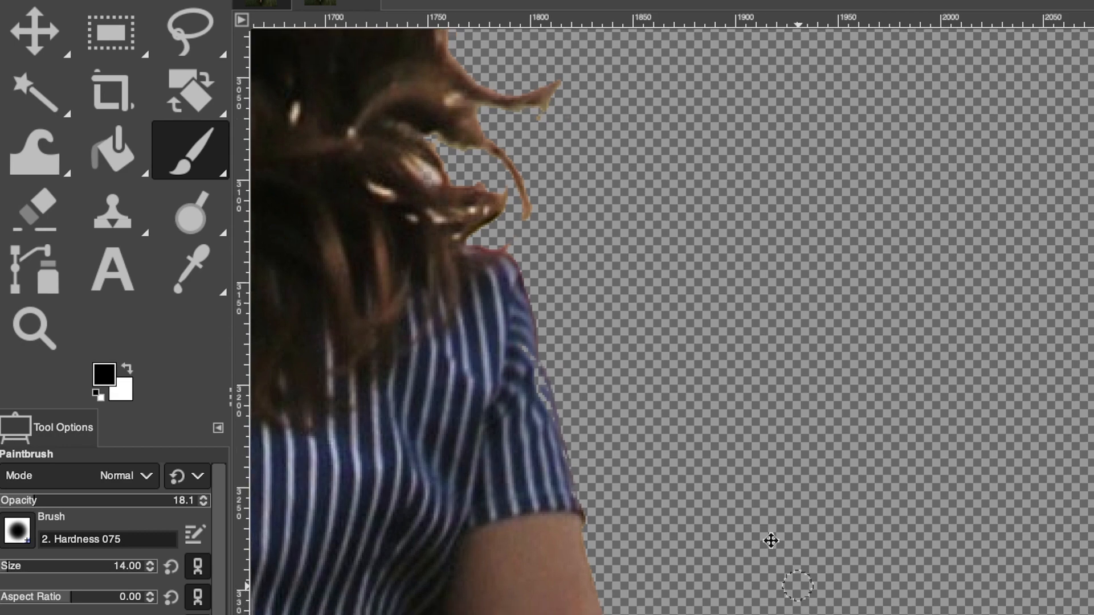
{"action": "left_click_drag", "start_coordinate": [771, 541], "coordinate": [587, 179]}
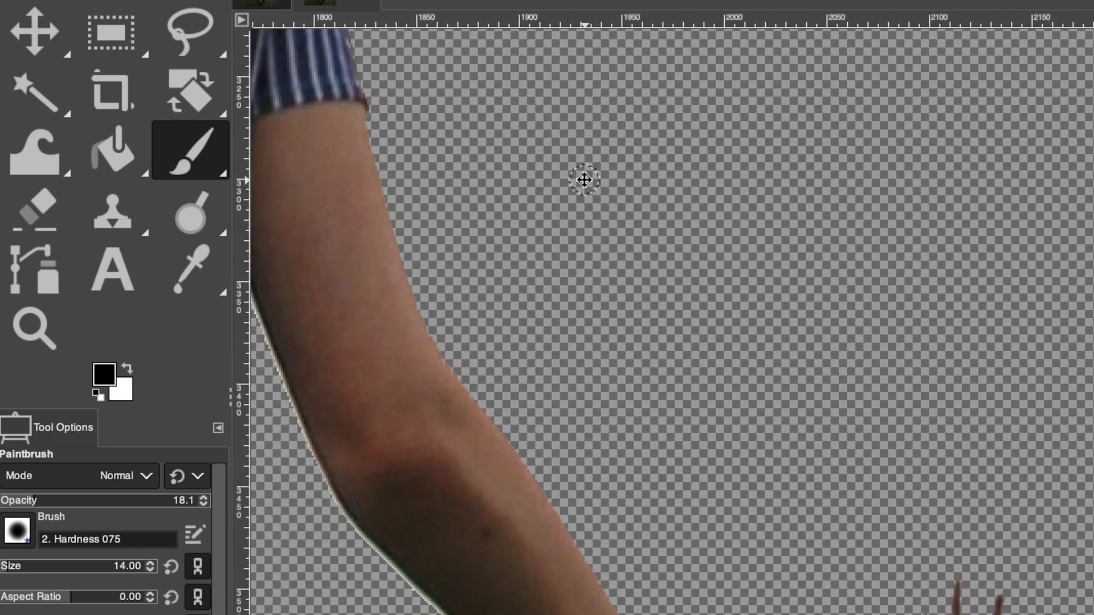
{"action": "left_click_drag", "start_coordinate": [820, 581], "coordinate": [855, 359]}
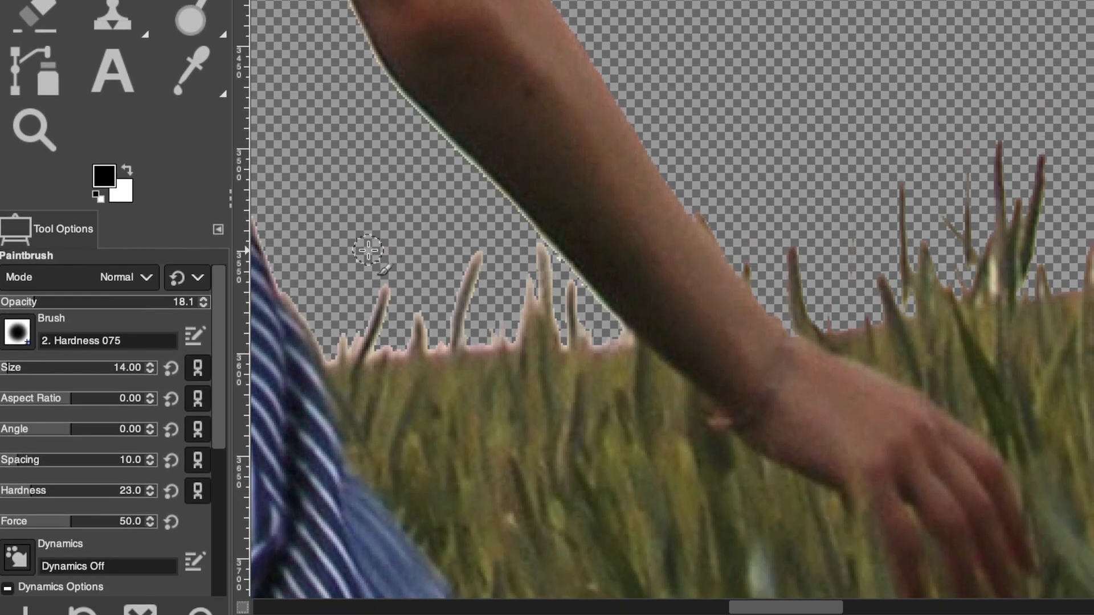
{"action": "left_click_drag", "start_coordinate": [394, 203], "coordinate": [639, 445]}
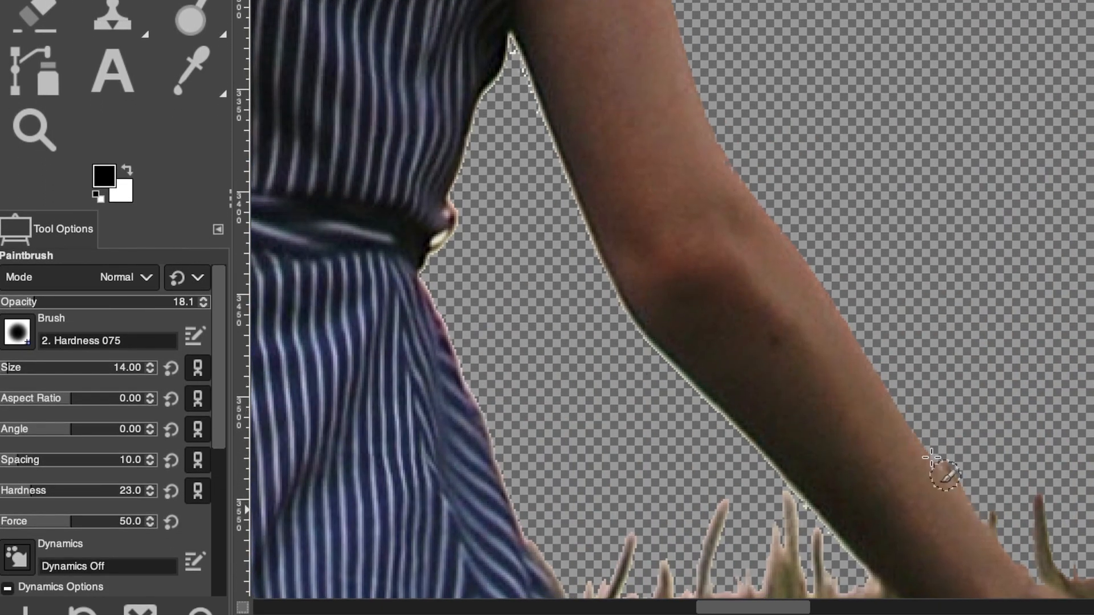
{"action": "key", "text": "x"}
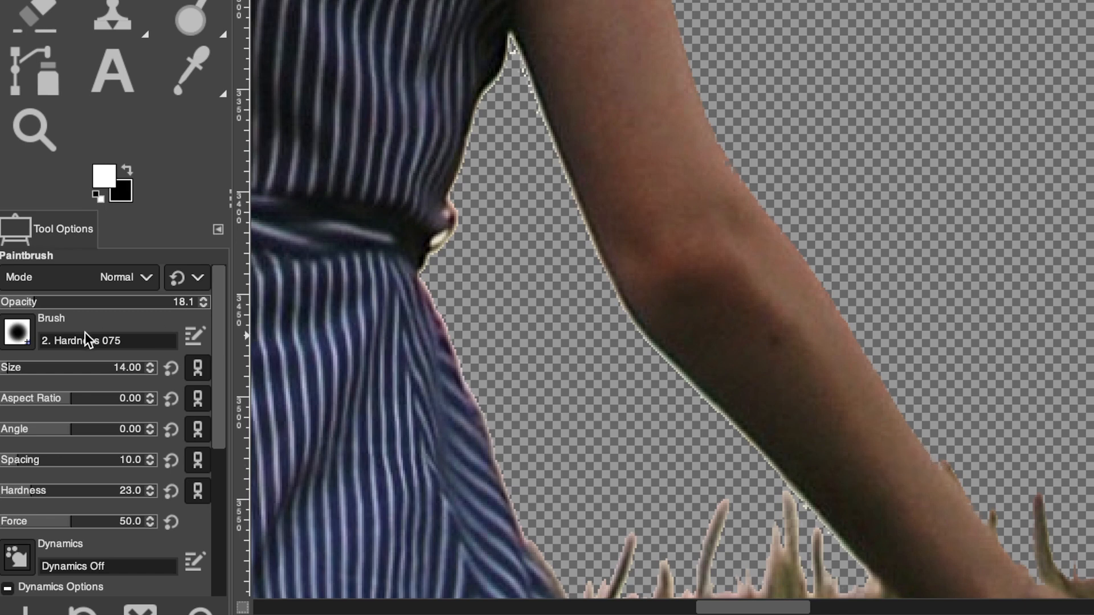
{"action": "left_click_drag", "start_coordinate": [121, 302], "coordinate": [221, 303]}
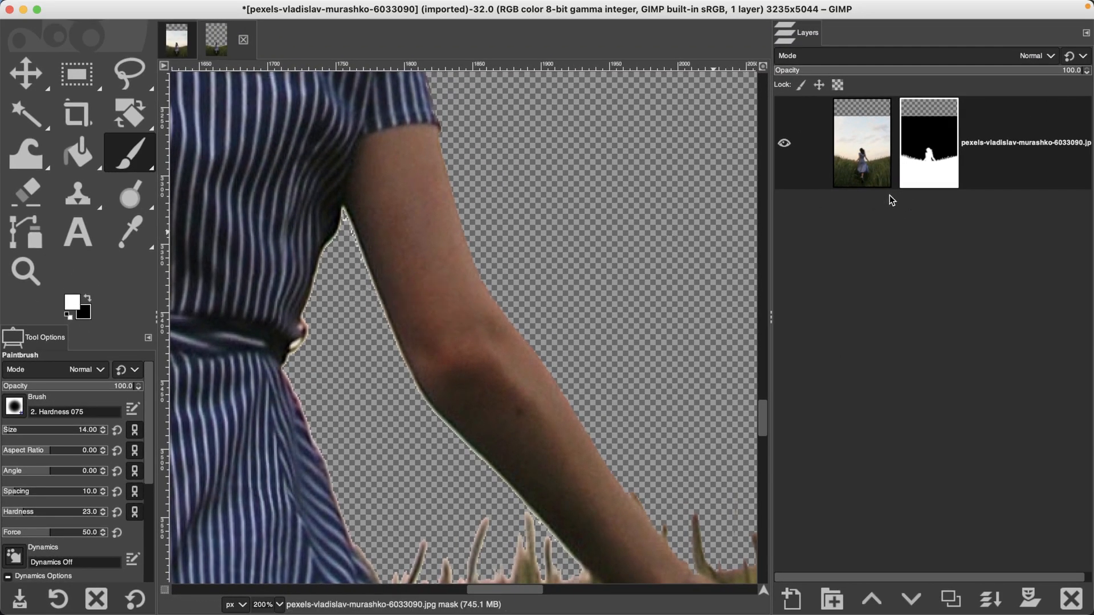
{"action": "key", "text": "x"}
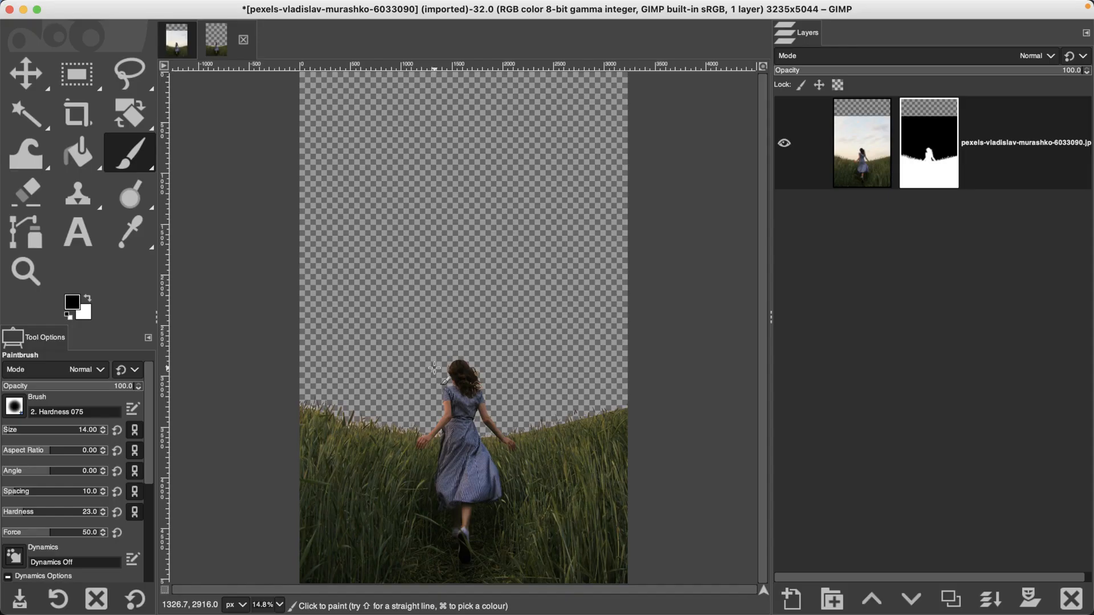
- Import the starry night sky photo from the Day to Night folder as a new layer above the masked photo
{"action": "left_click", "coordinate": [51, 590]}
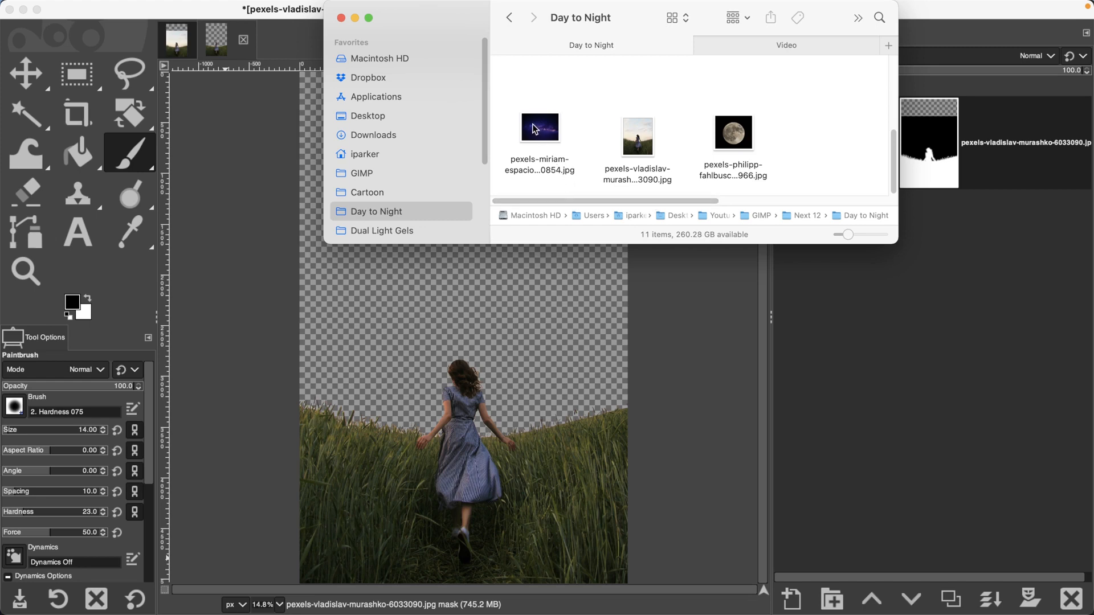
{"action": "left_click_drag", "start_coordinate": [540, 131], "coordinate": [467, 317]}
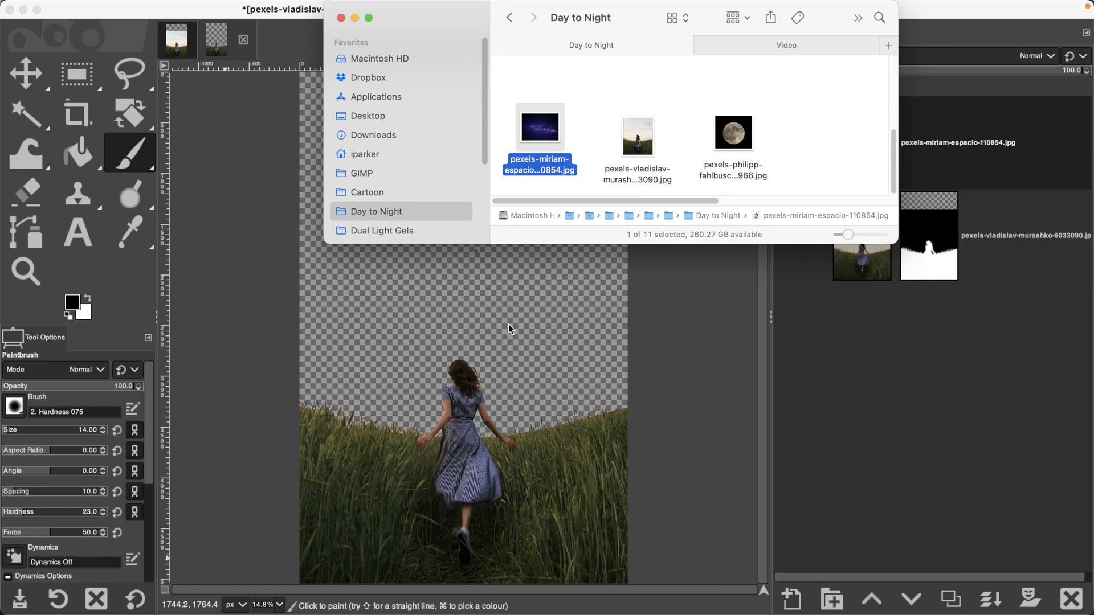
{"action": "left_click", "coordinate": [161, 324]}
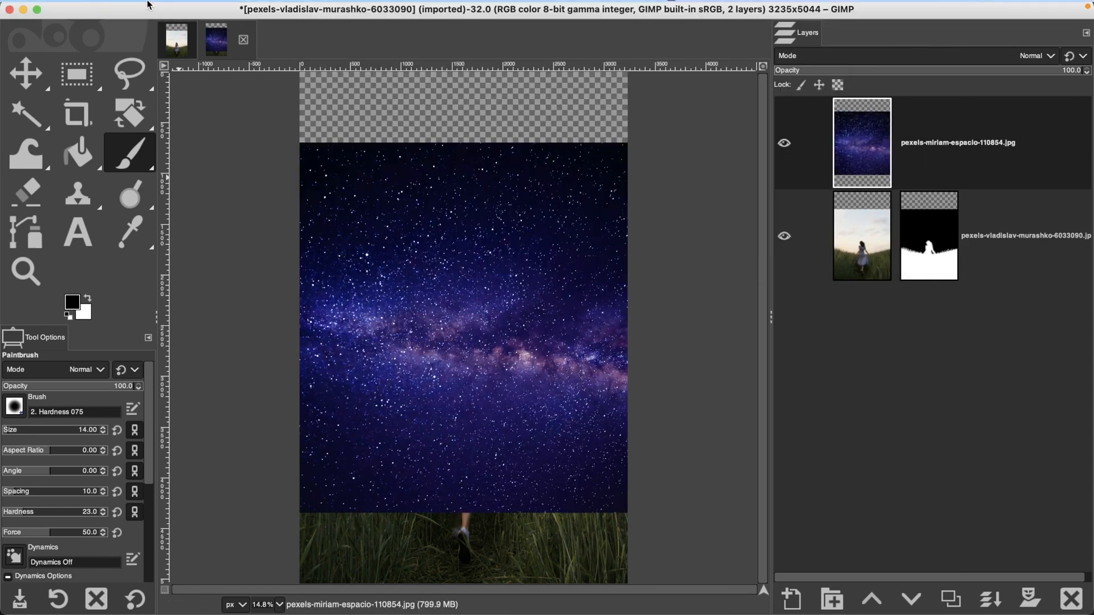
{"action": "left_click", "coordinate": [116, 7]}
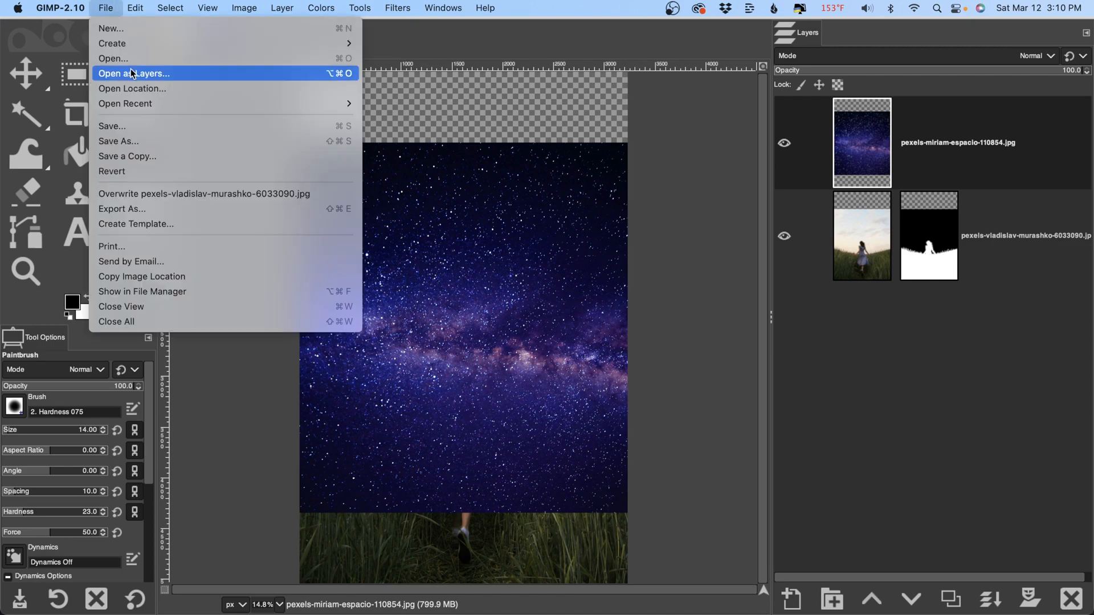
{"action": "left_click", "coordinate": [414, 50]}
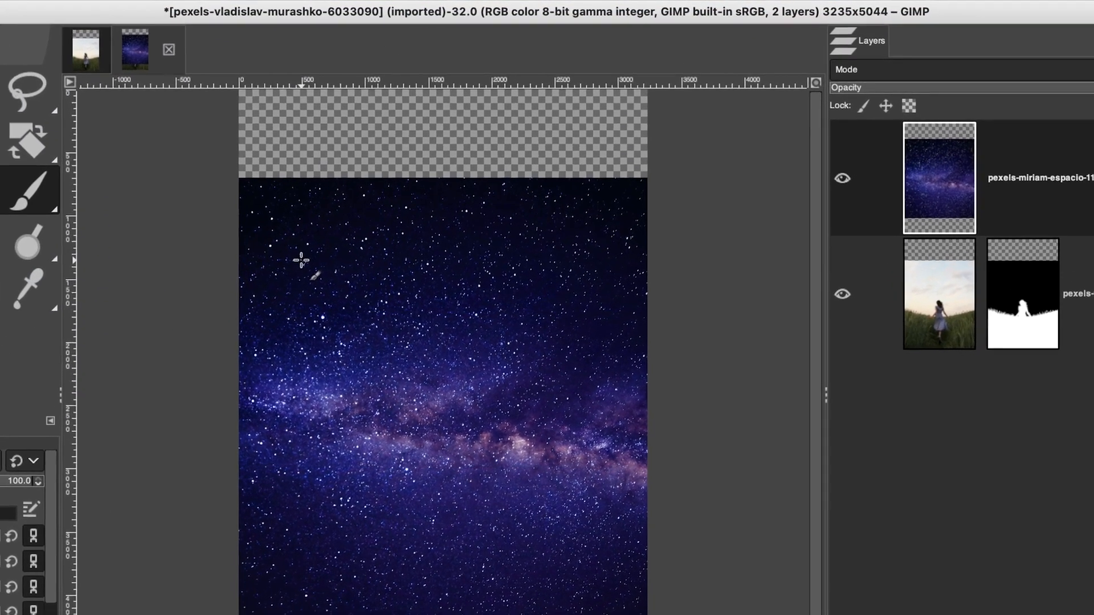
- Rotate the starry sky layer by 90 degrees around its center so that the Milky Way runs vertically
{"action": "key", "text": "shift+r"}
{"action": "left_click", "coordinate": [356, 423]}
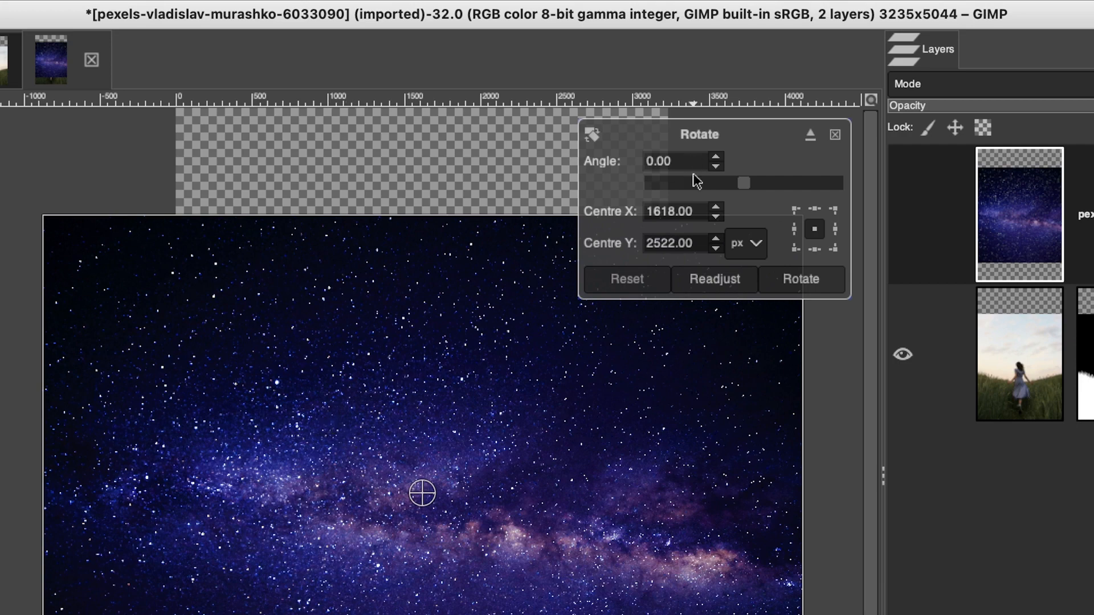
{"action": "double_click", "coordinate": [674, 158]}
{"action": "type", "text": "90"}
{"action": "key", "text": "Tab"}
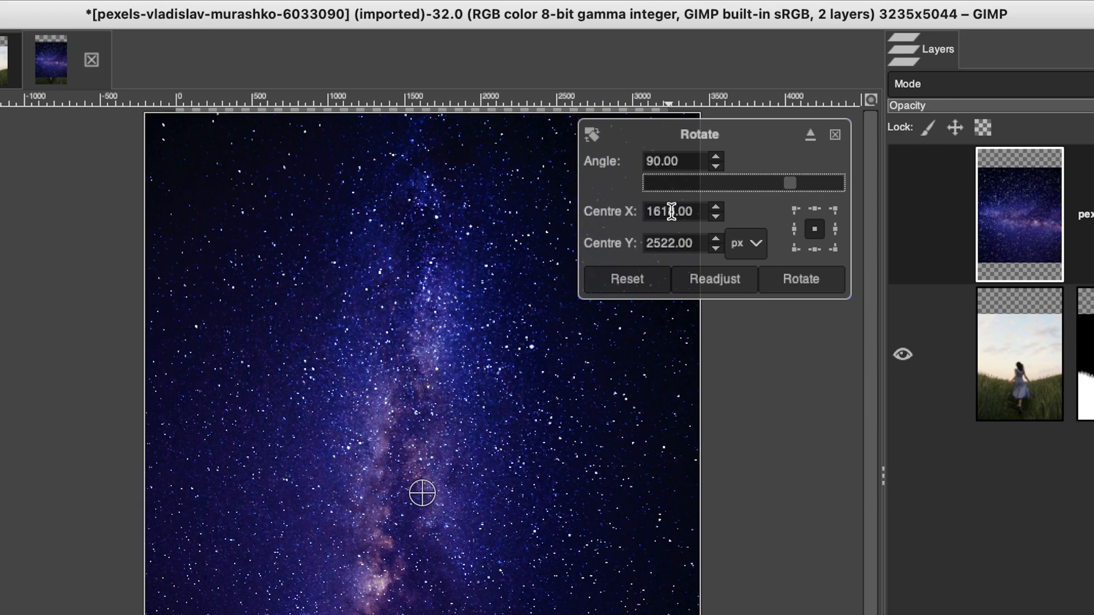
{"action": "left_click", "coordinate": [816, 281]}
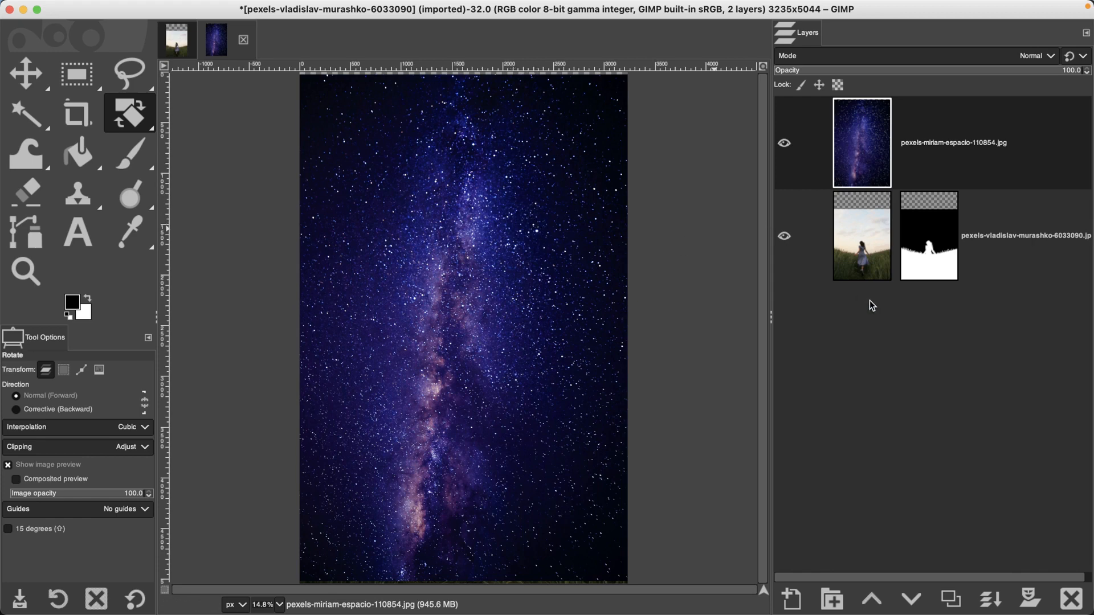
- Lower the starry sky layer beneath the masked field photo and move it up about 694 px
{"action": "left_click", "coordinate": [911, 598]}
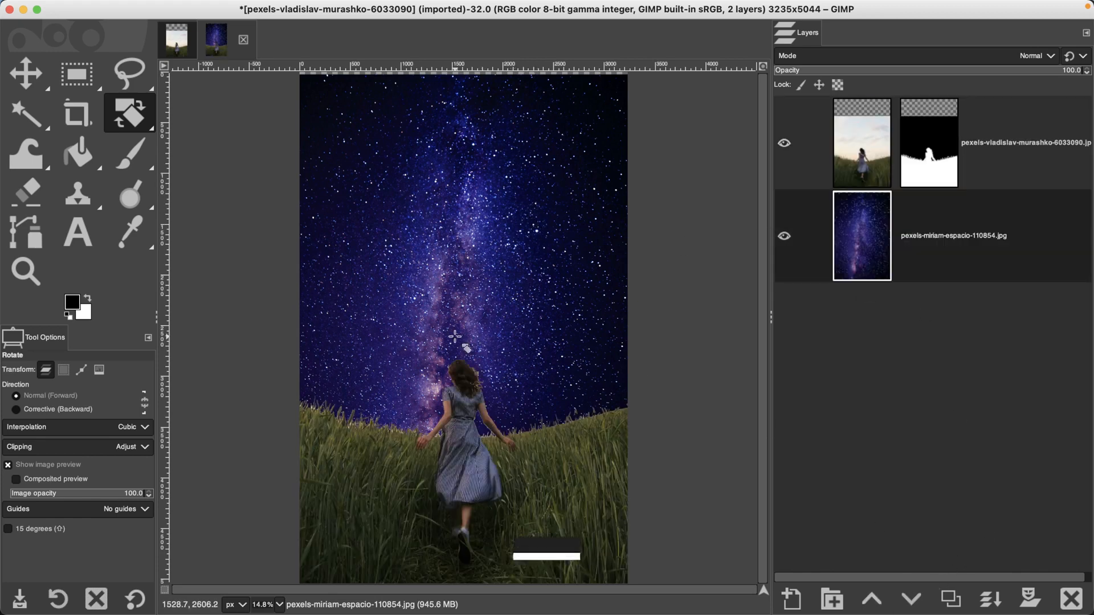
{"action": "key", "text": "m"}
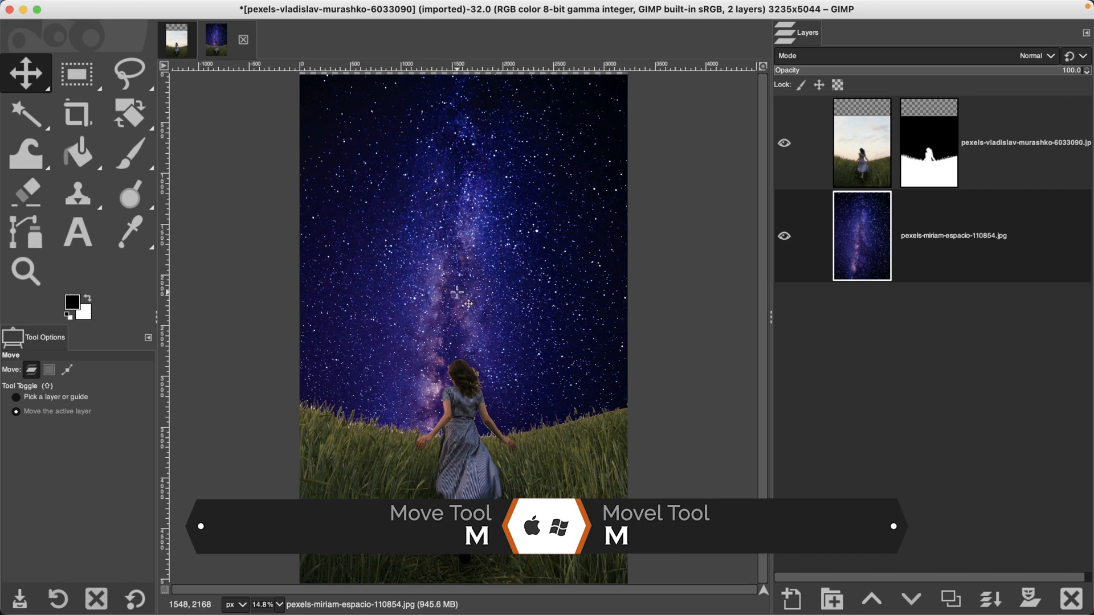
{"action": "left_click_drag", "start_coordinate": [468, 304], "coordinate": [466, 233]}
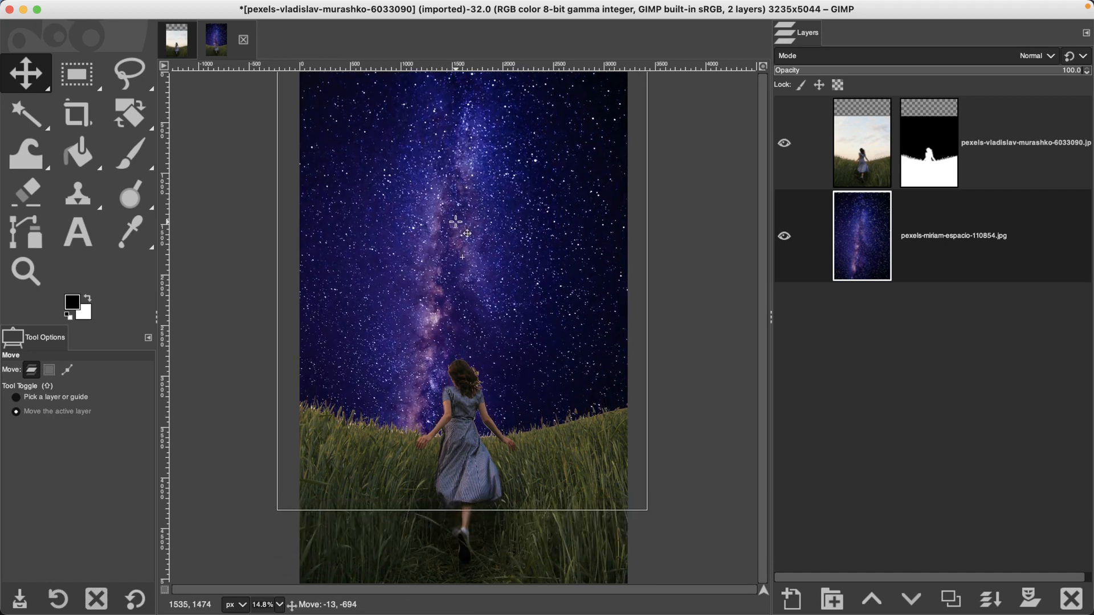
- Examine the cutout edge of the grass against the starry sky up close, and return to the full-image view
{"action": "key", "text": "z"}
{"action": "left_click", "coordinate": [322, 422]}
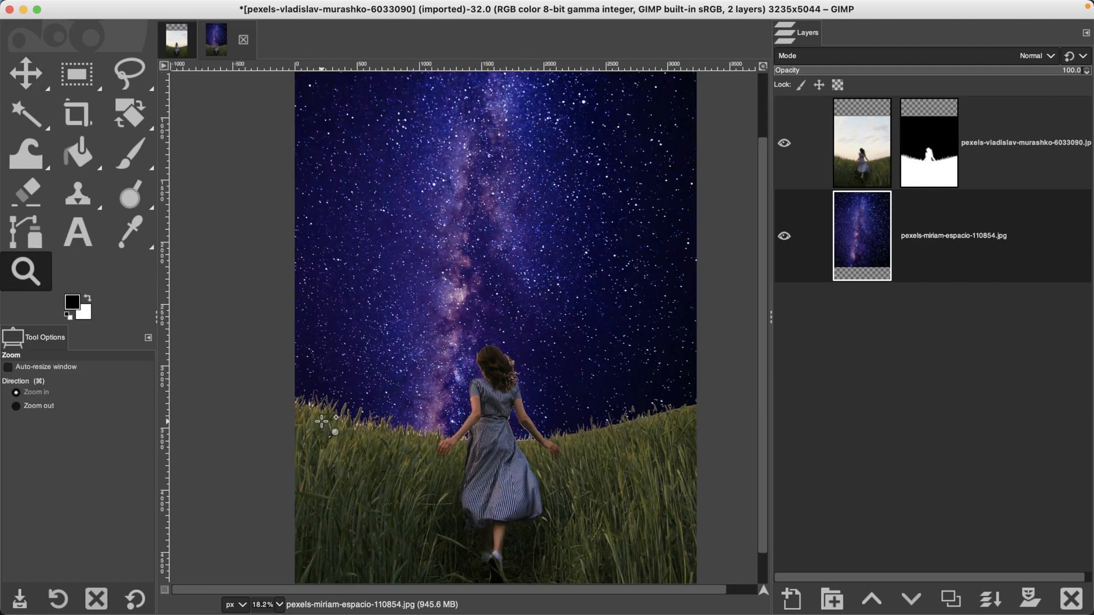
{"action": "left_click", "coordinate": [322, 422]}
{"action": "left_click", "coordinate": [322, 422]}
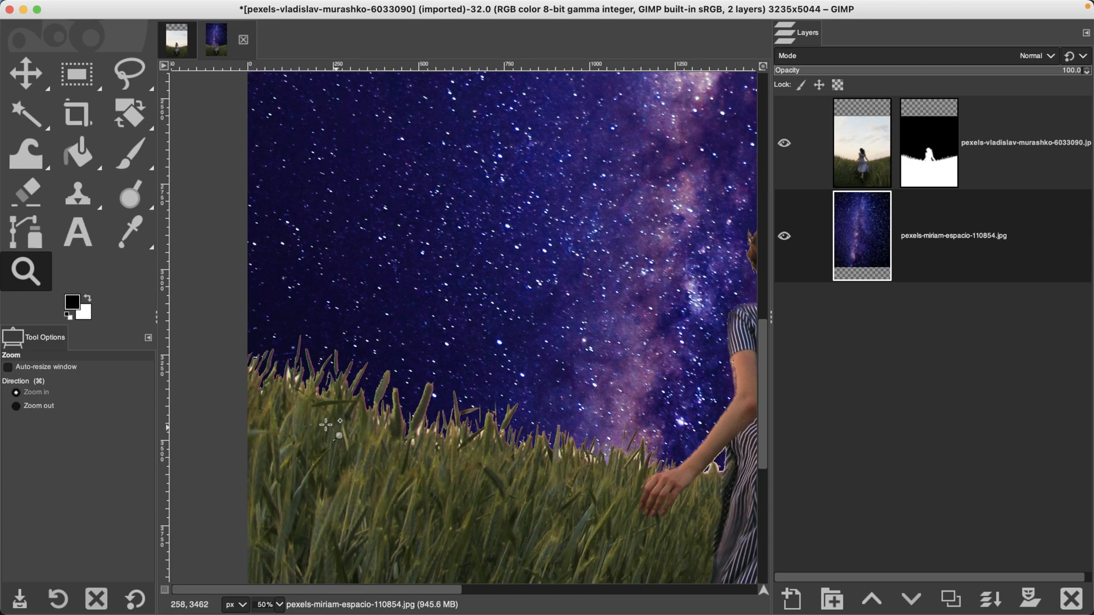
{"action": "key", "text": "super"}
{"action": "key", "text": "shift+super+j"}
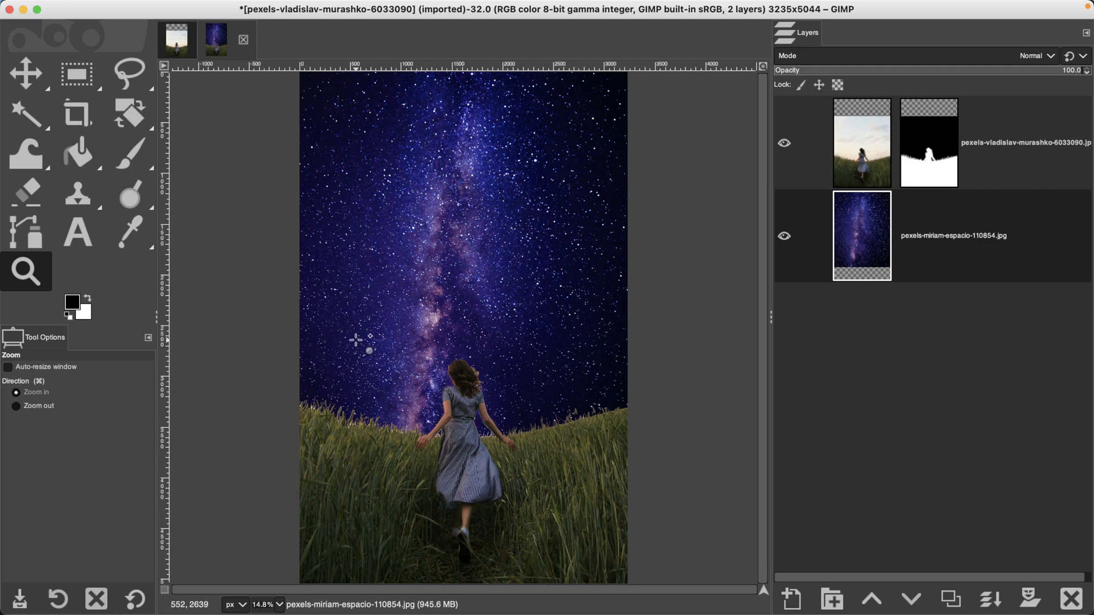
- Rename the starry sky layer as Stars
{"action": "double_click", "coordinate": [959, 236]}
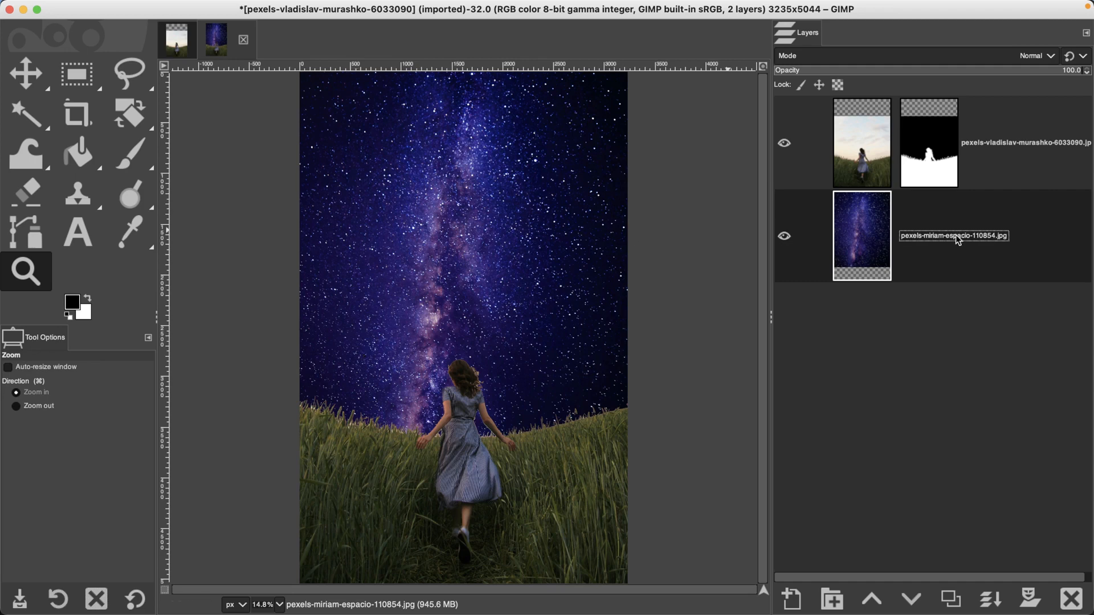
{"action": "type", "text": "Stars"}
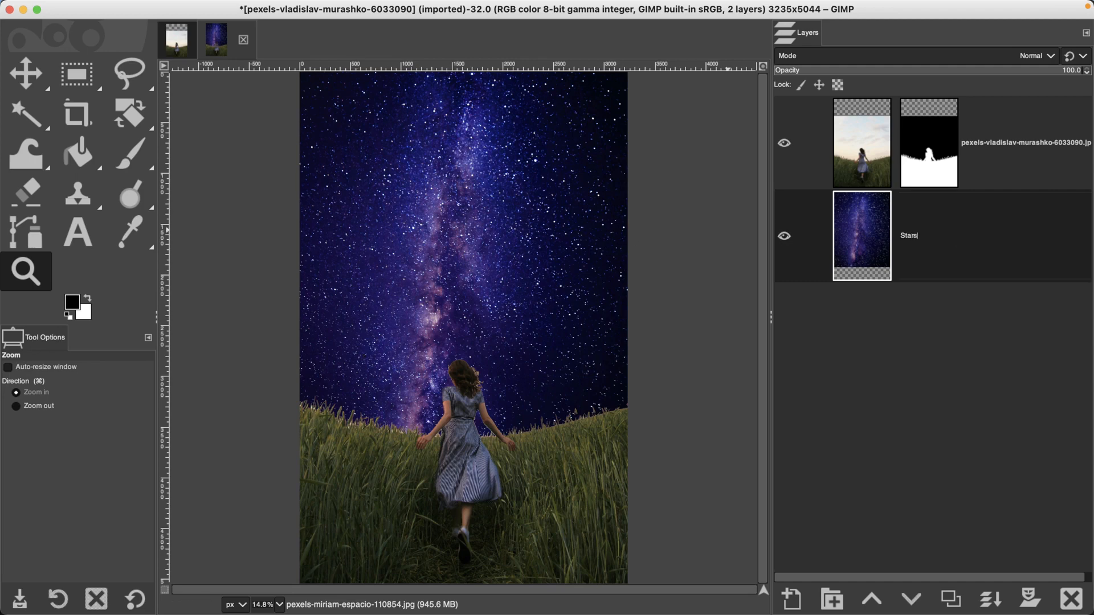
{"action": "key", "text": "Return"}
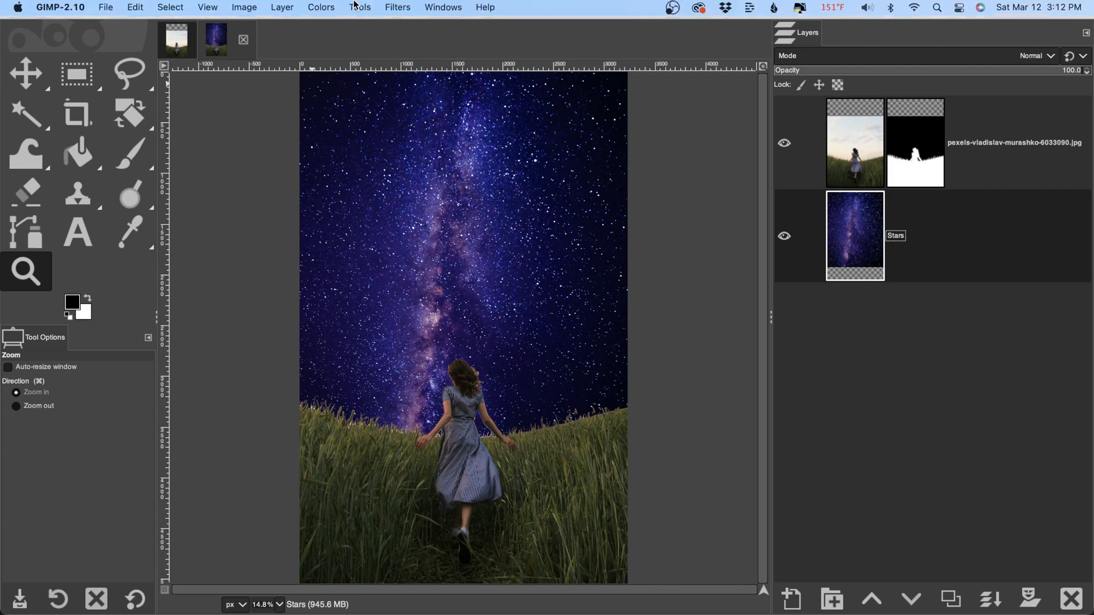
- Shift the Stars layer's color from blue to purple with Hue-Saturation, using a hue of 42.5
{"action": "left_click", "coordinate": [328, 7]}
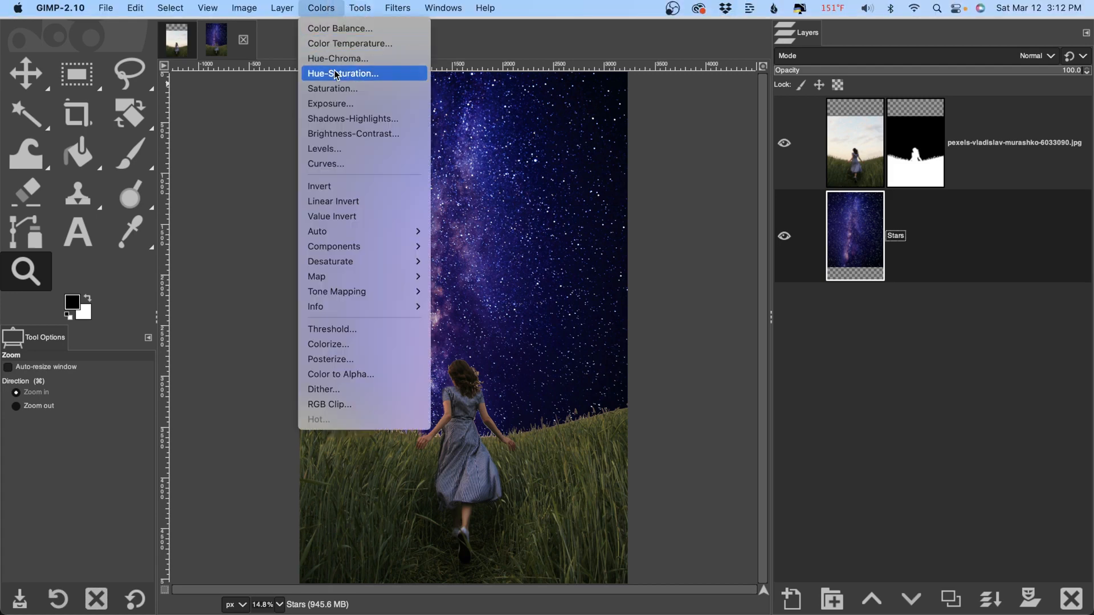
{"action": "left_click", "coordinate": [364, 73]}
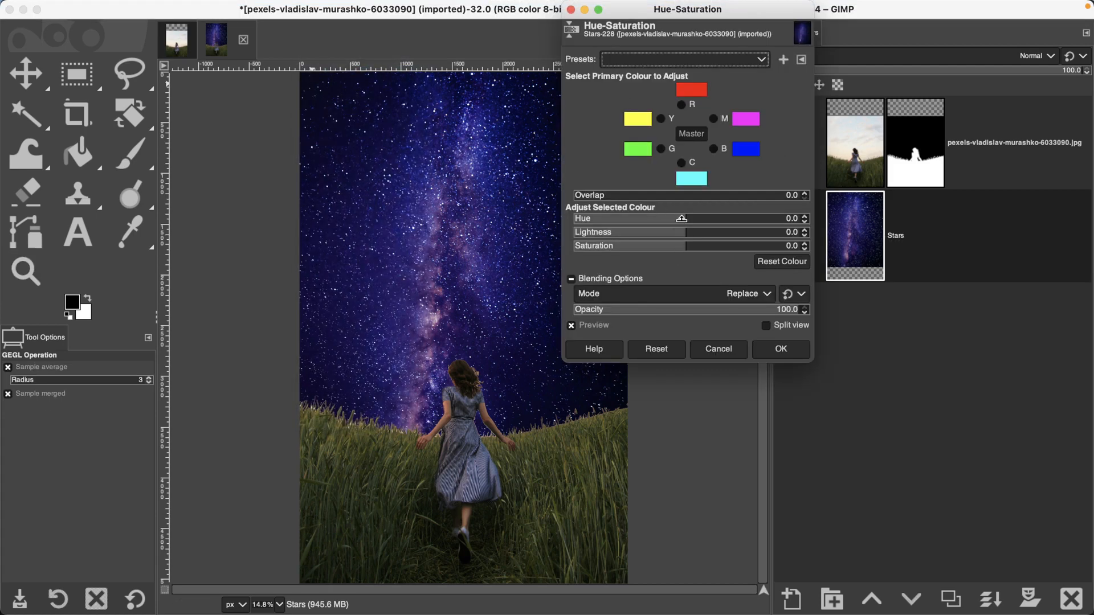
{"action": "left_click_drag", "start_coordinate": [681, 219], "coordinate": [714, 220]}
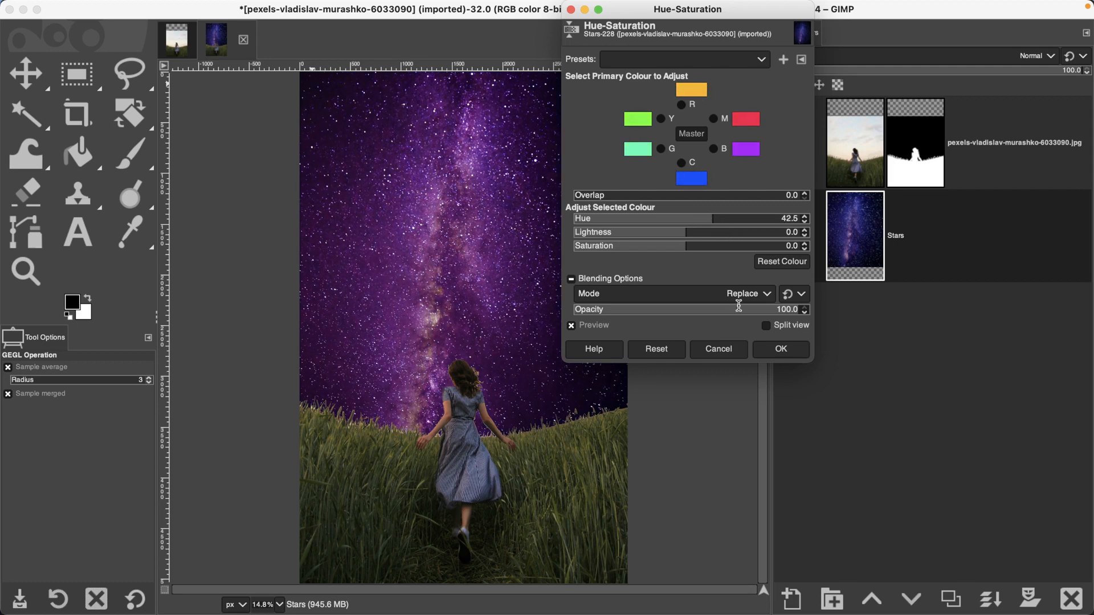
{"action": "left_click", "coordinate": [782, 349]}
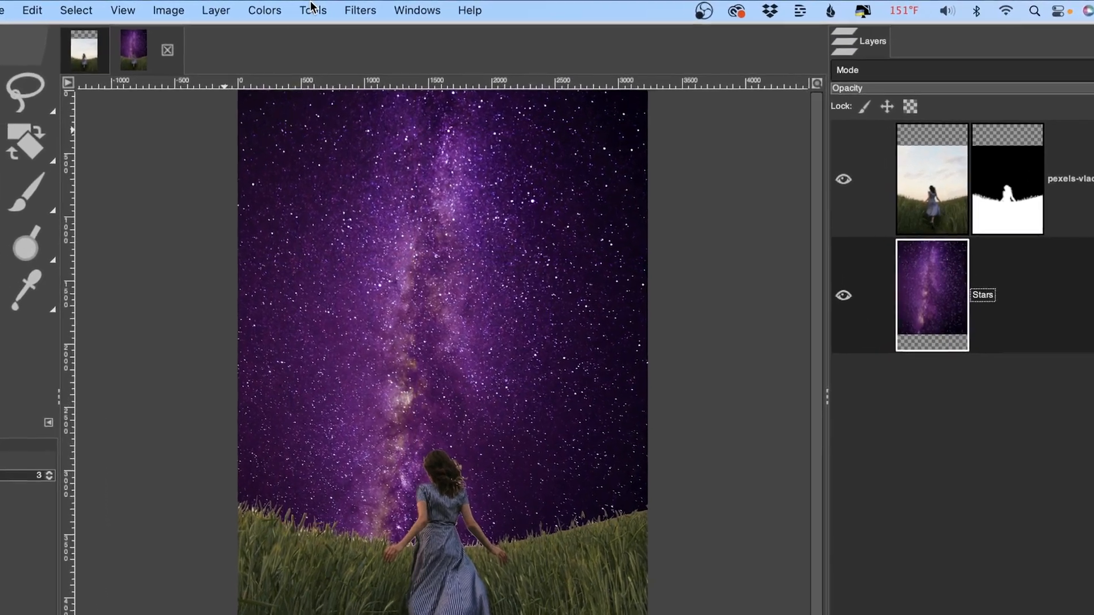
- Darken the Stars layer with Levels by lowering the maximum output level to 200, comparing with and without the preview
{"action": "left_click", "coordinate": [251, 12]}
{"action": "left_click", "coordinate": [261, 224]}
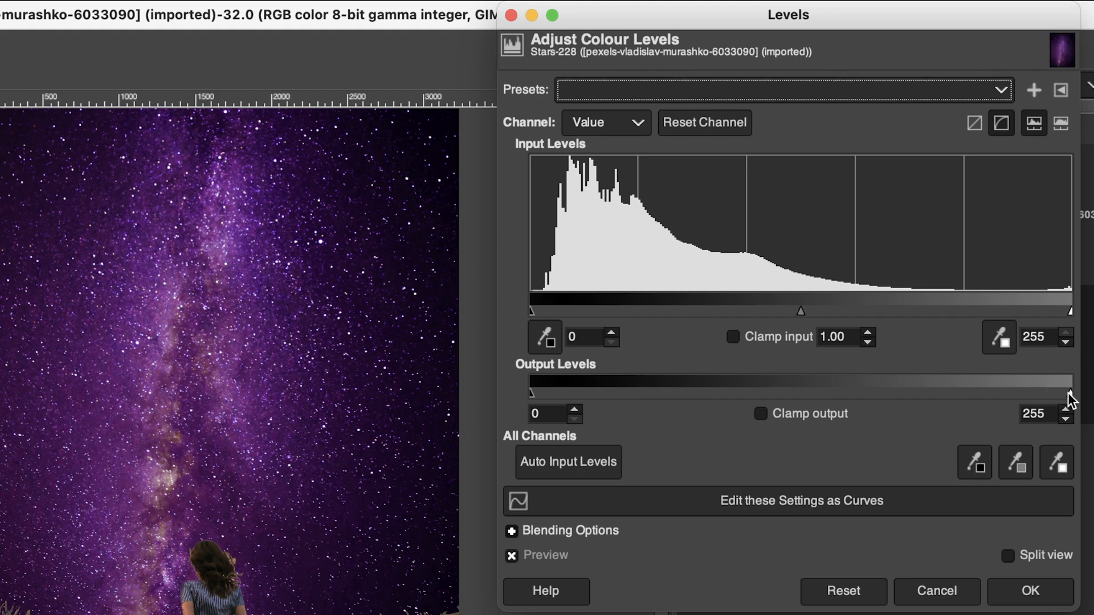
{"action": "left_click_drag", "start_coordinate": [1069, 394], "coordinate": [935, 396]}
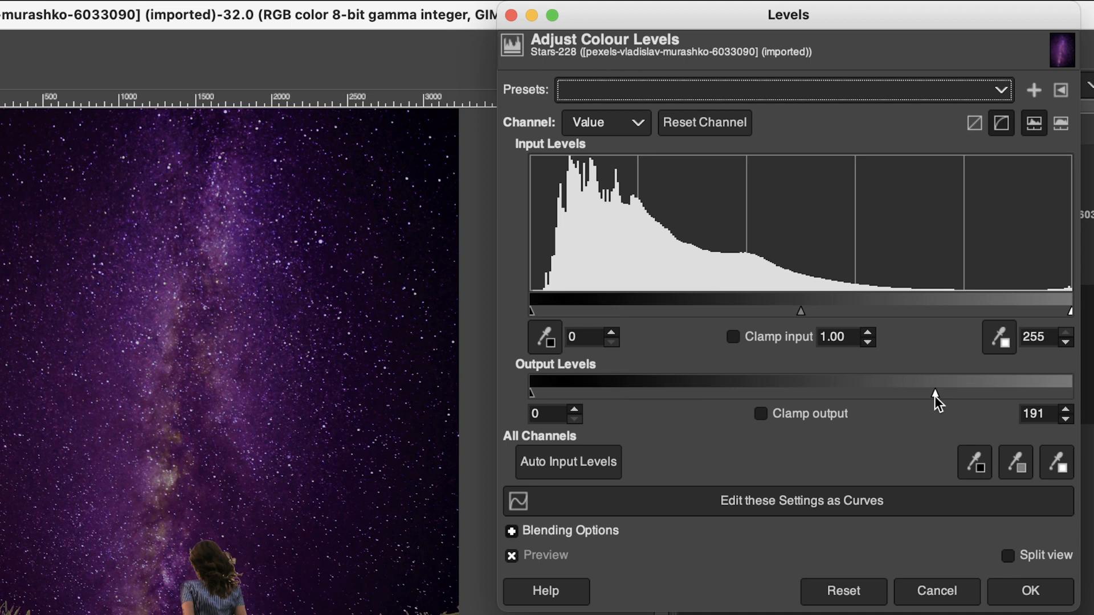
{"action": "mouse_move", "coordinate": [935, 396]}
{"action": "left_mouse_down"}
{"action": "mouse_move", "coordinate": [970, 394]}
{"action": "mouse_move", "coordinate": [955, 395]}
{"action": "left_mouse_up"}
{"action": "left_click", "coordinate": [546, 555]}
{"action": "left_click", "coordinate": [549, 555]}
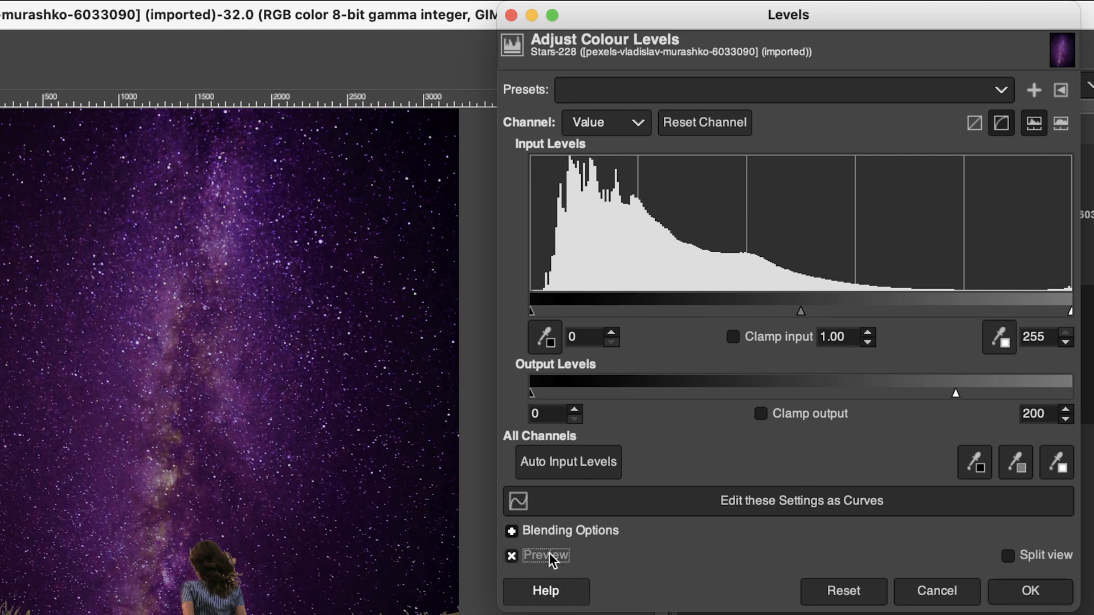
{"action": "left_click", "coordinate": [1017, 593]}
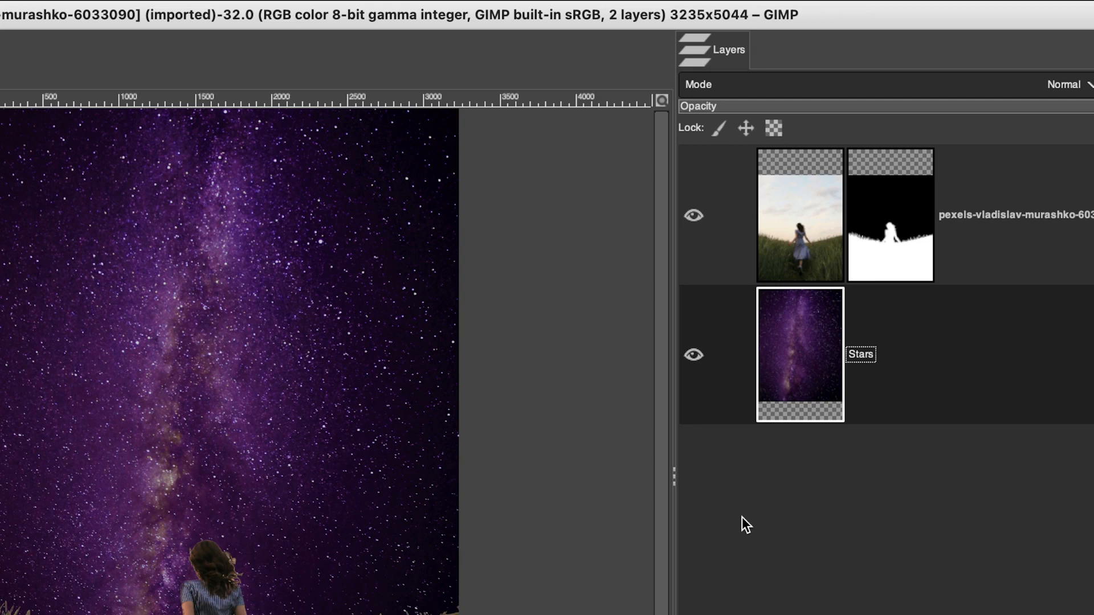
- Try a Circular Motion Blur with a 5.00 angle on the Stars layer to make star trails
{"action": "left_click", "coordinate": [114, 12]}
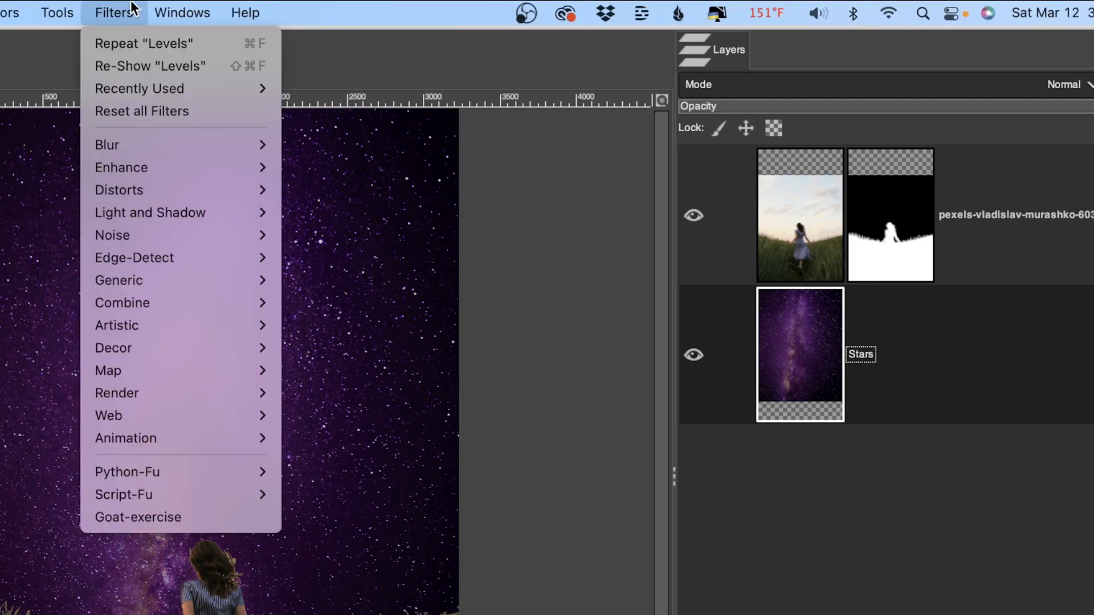
{"action": "mouse_move", "coordinate": [149, 143]}
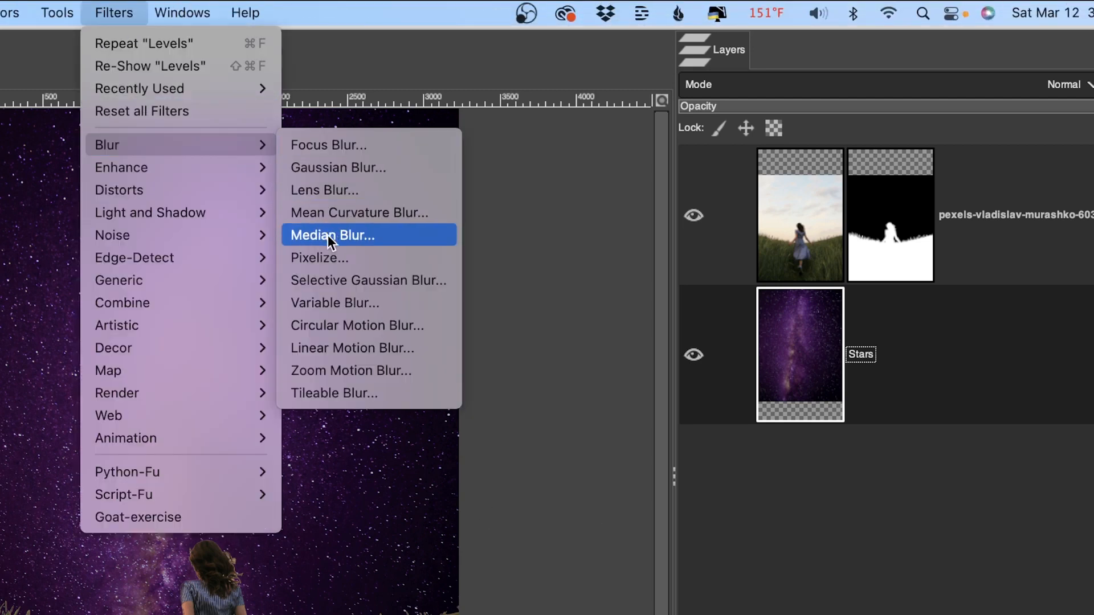
{"action": "left_click", "coordinate": [336, 323]}
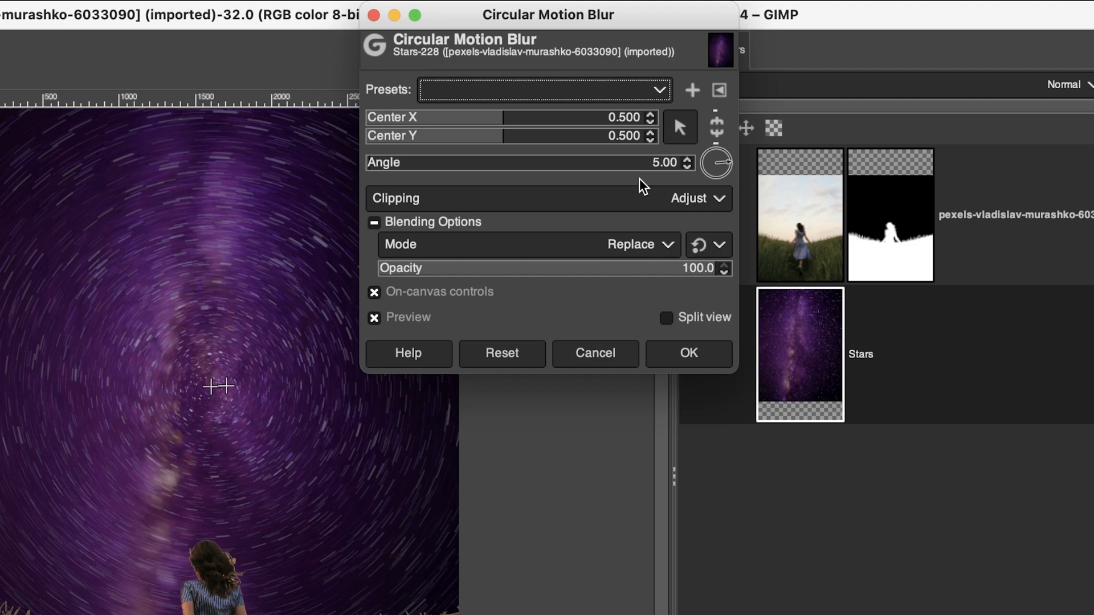
{"action": "left_click", "coordinate": [615, 357]}
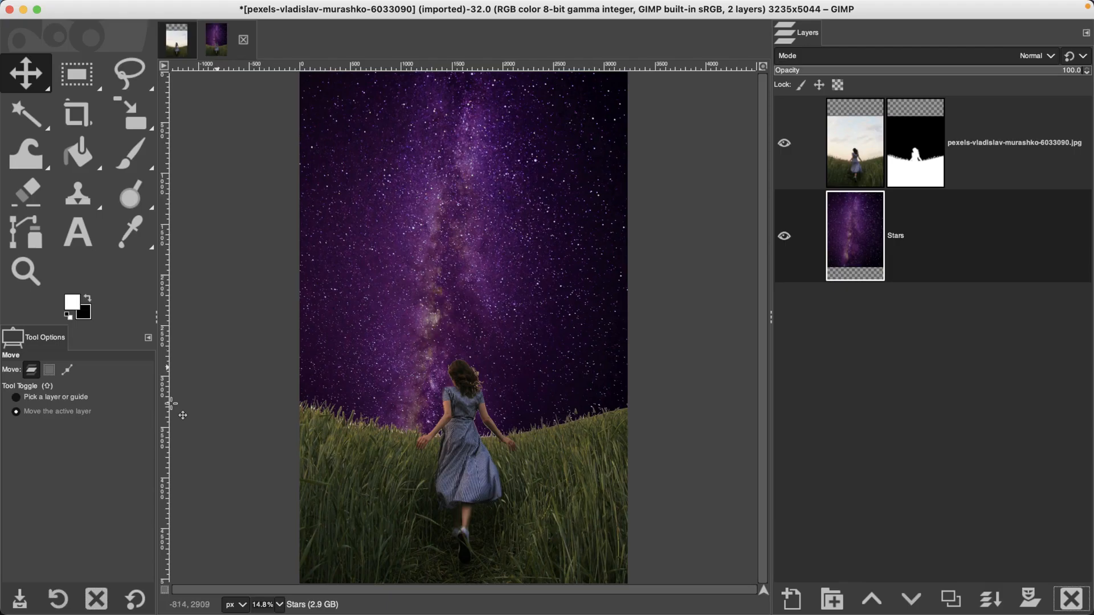
- Import the moon photo from the Day to Night folder as a layer above Stars, and move it up into the sky above the woman
{"action": "left_click", "coordinate": [51, 609]}
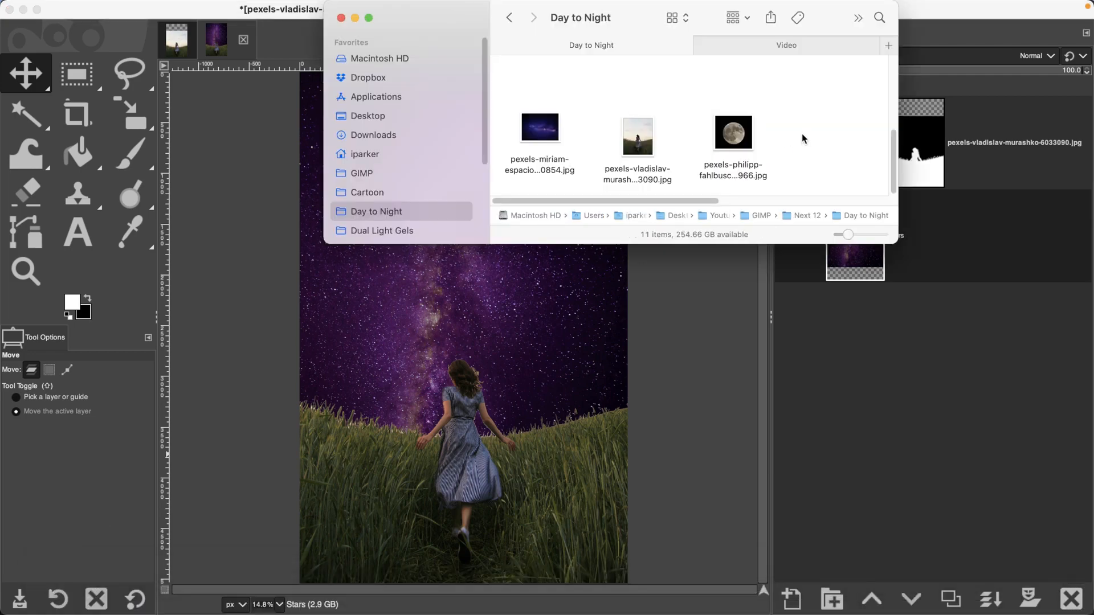
{"action": "left_click_drag", "start_coordinate": [735, 135], "coordinate": [478, 377]}
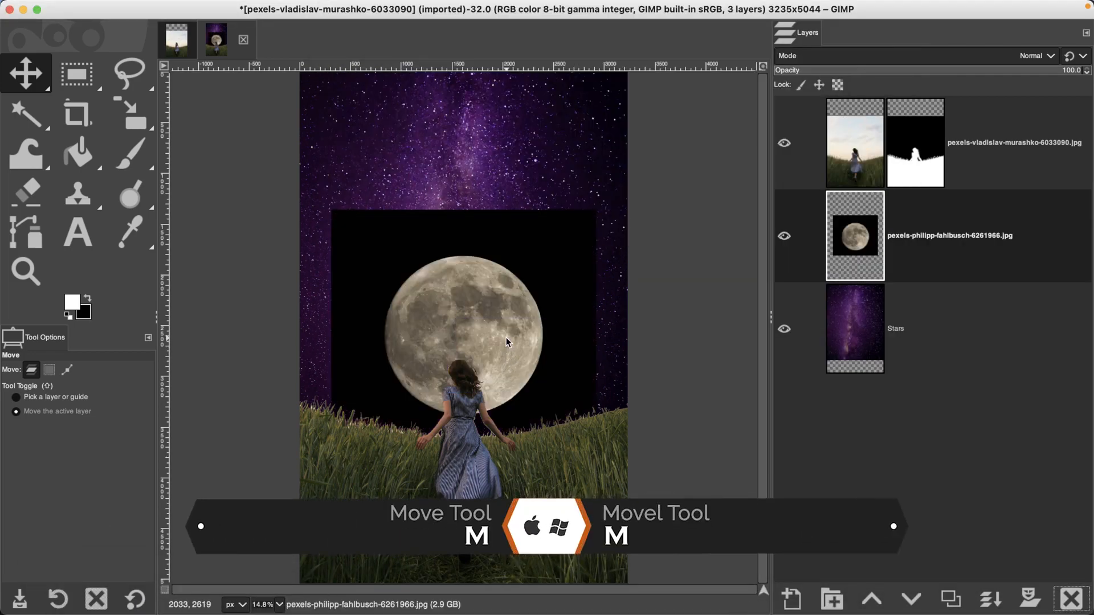
{"action": "left_click_drag", "start_coordinate": [489, 333], "coordinate": [483, 240]}
- Fuzzy Select the black background around the moon, hide it with an inverted layer mask made from the selection, and deselect everything
{"action": "key", "text": "u"}
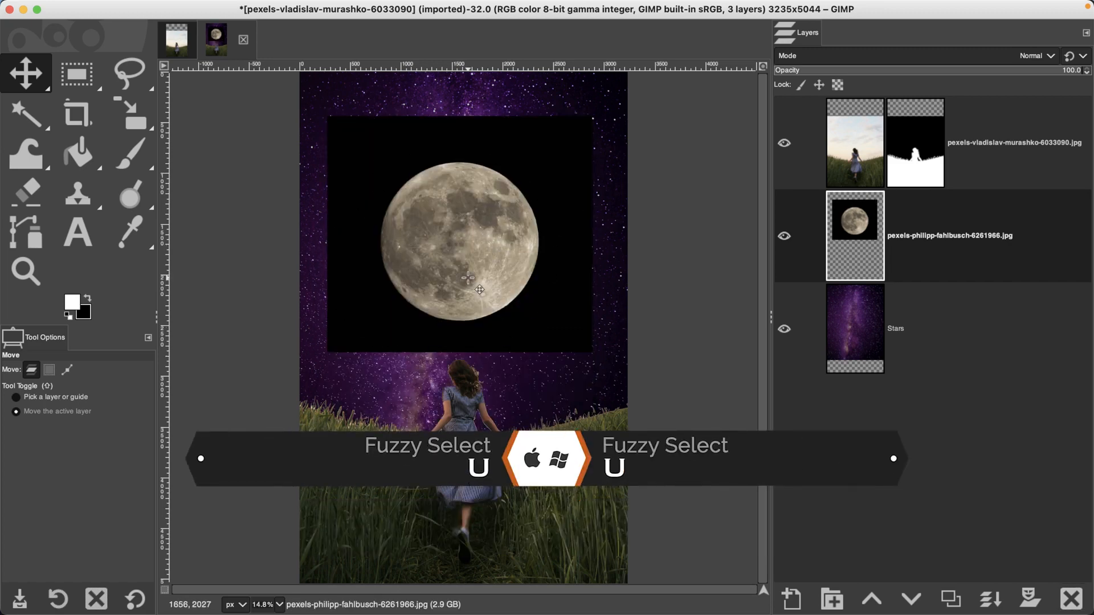
{"action": "key", "text": "u"}
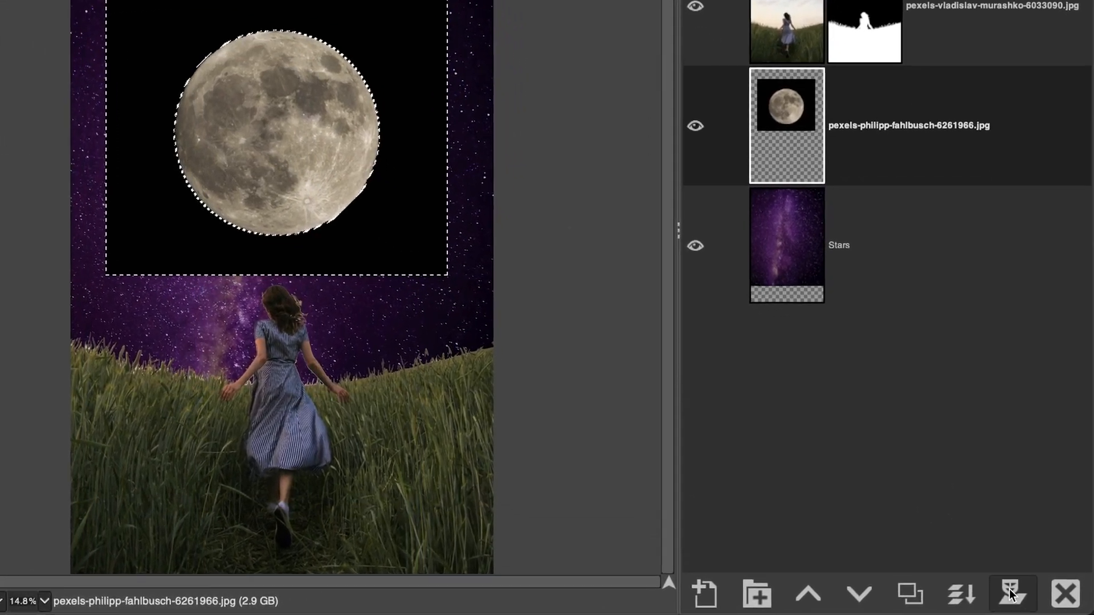
{"action": "left_click", "coordinate": [1029, 598]}
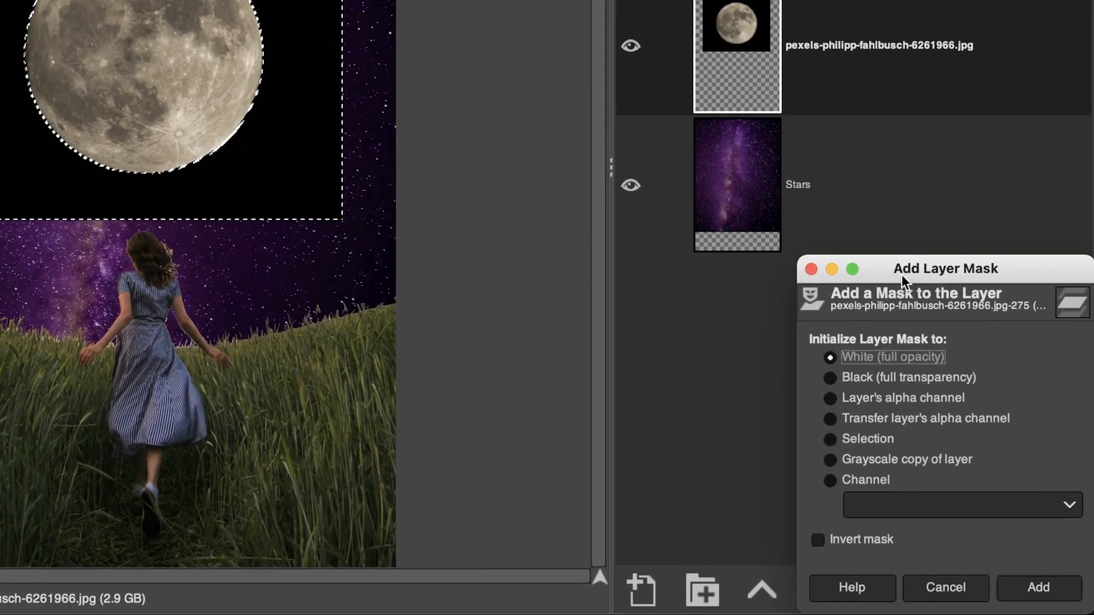
{"action": "left_click", "coordinate": [877, 441]}
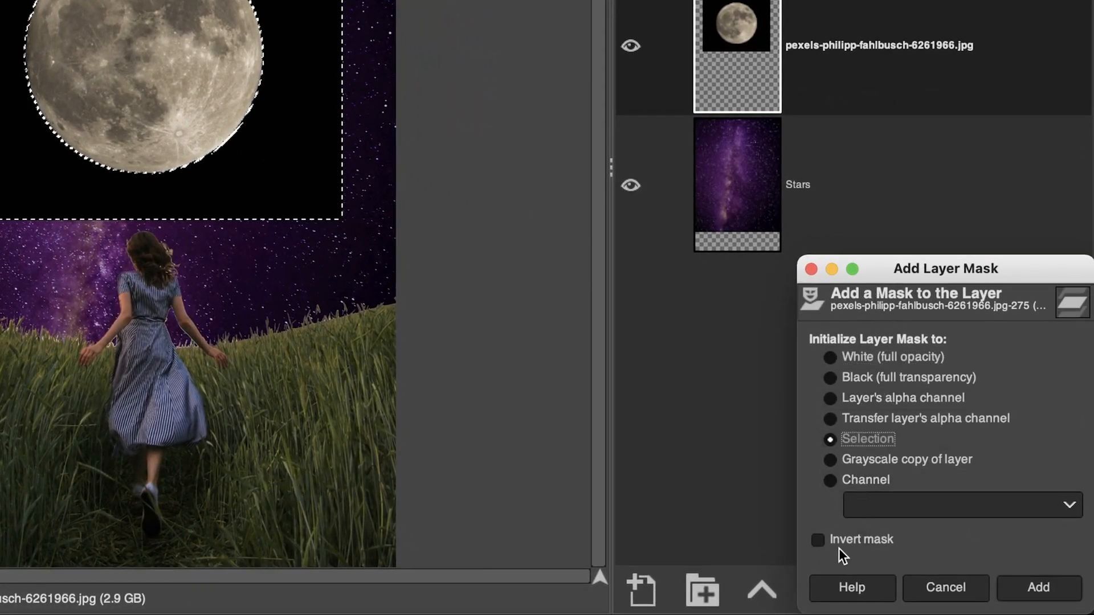
{"action": "left_click", "coordinate": [853, 538]}
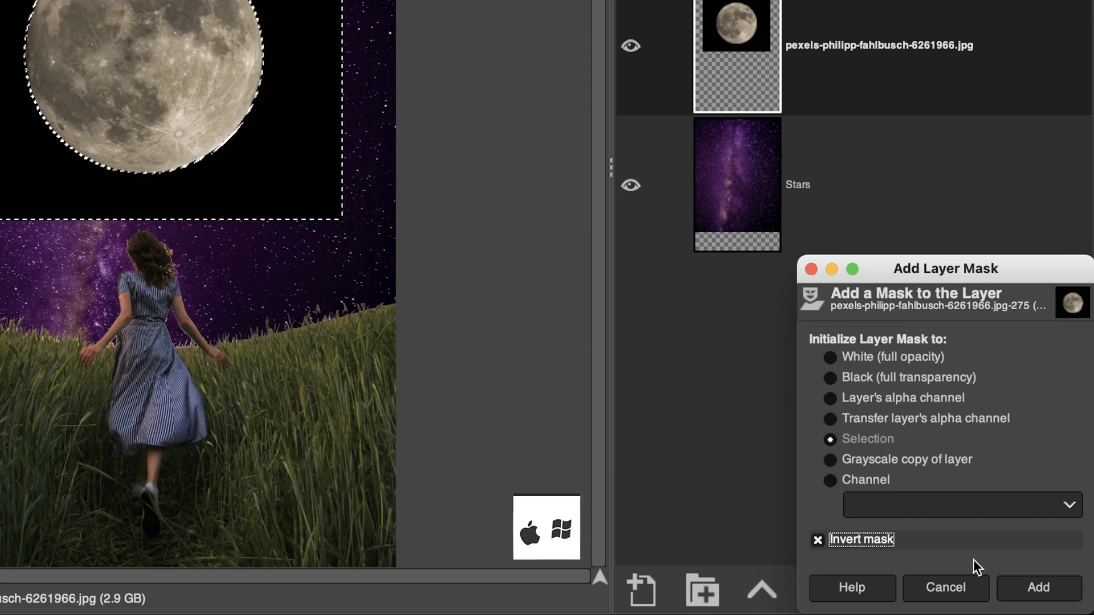
{"action": "left_click", "coordinate": [1030, 588]}
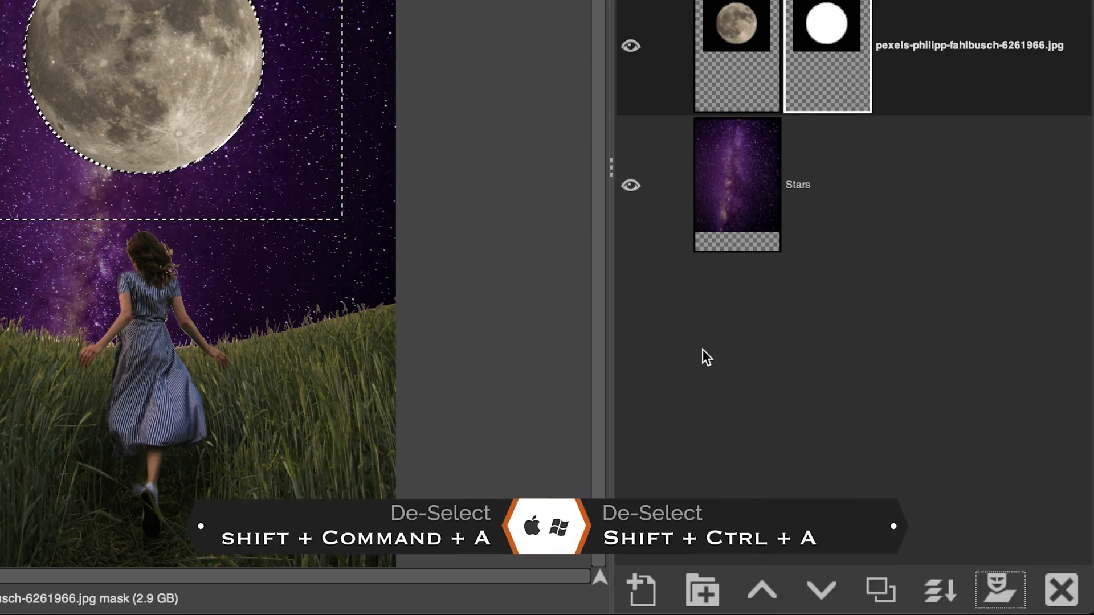
{"action": "key", "text": "ctrl+shift+a"}
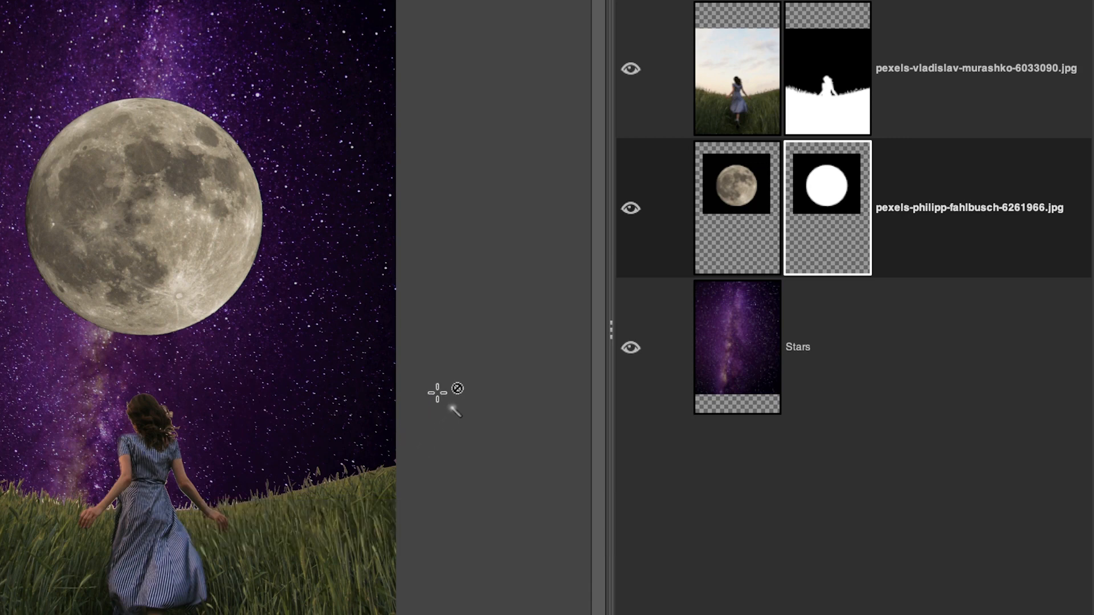
- Apply the layer mask of the moon photo layer permanently and move the moon sideways, partly off the Milky Way band above the woman
{"action": "right_click", "coordinate": [833, 210]}
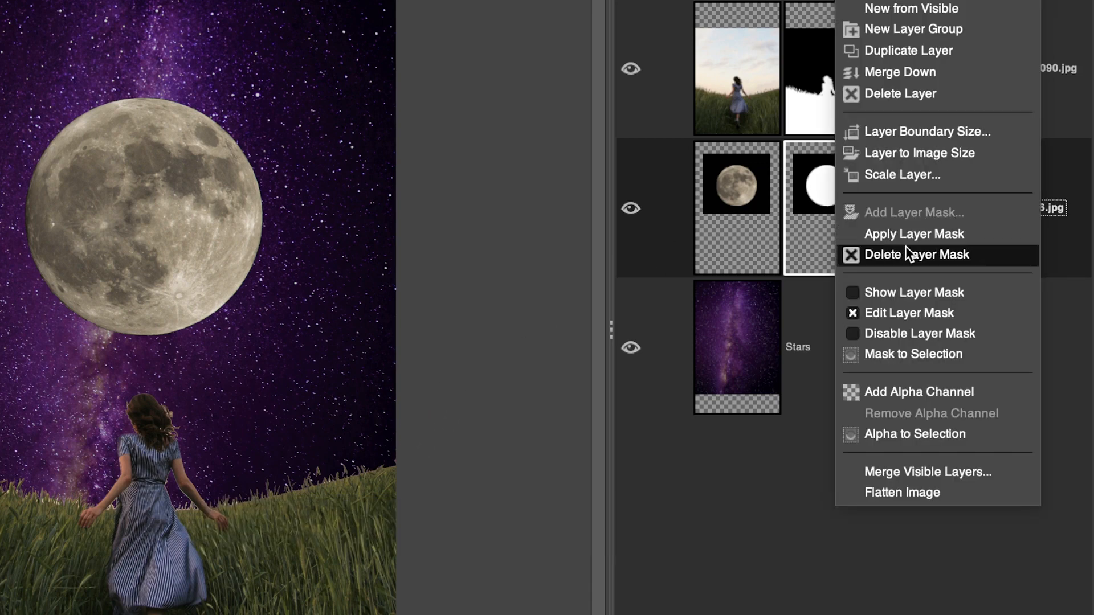
{"action": "left_click", "coordinate": [914, 233]}
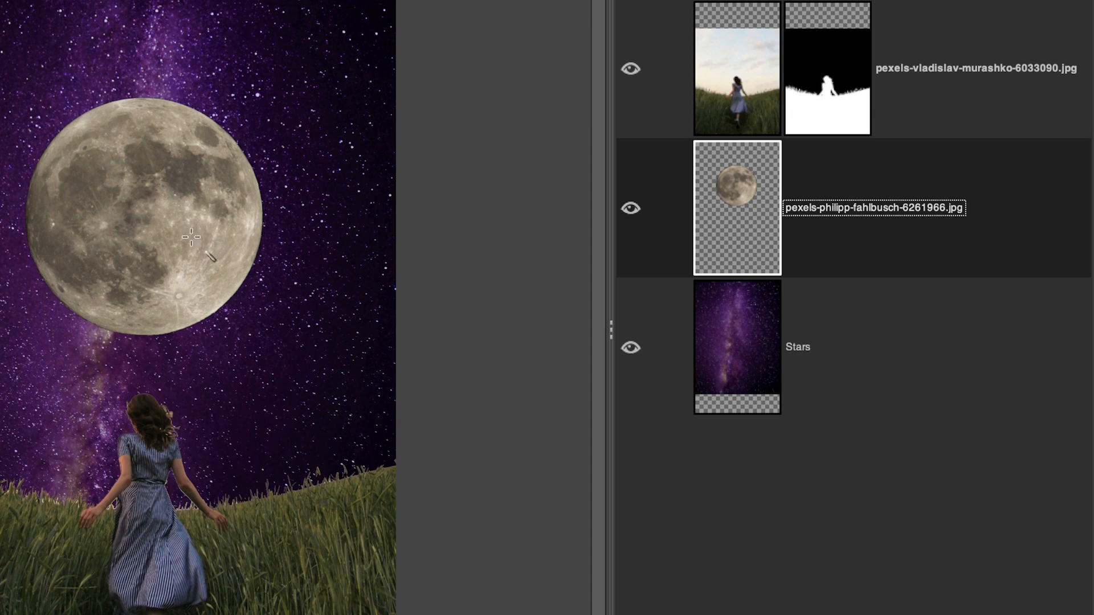
{"action": "key", "text": "m"}
{"action": "left_click_drag", "start_coordinate": [170, 243], "coordinate": [99, 230]}
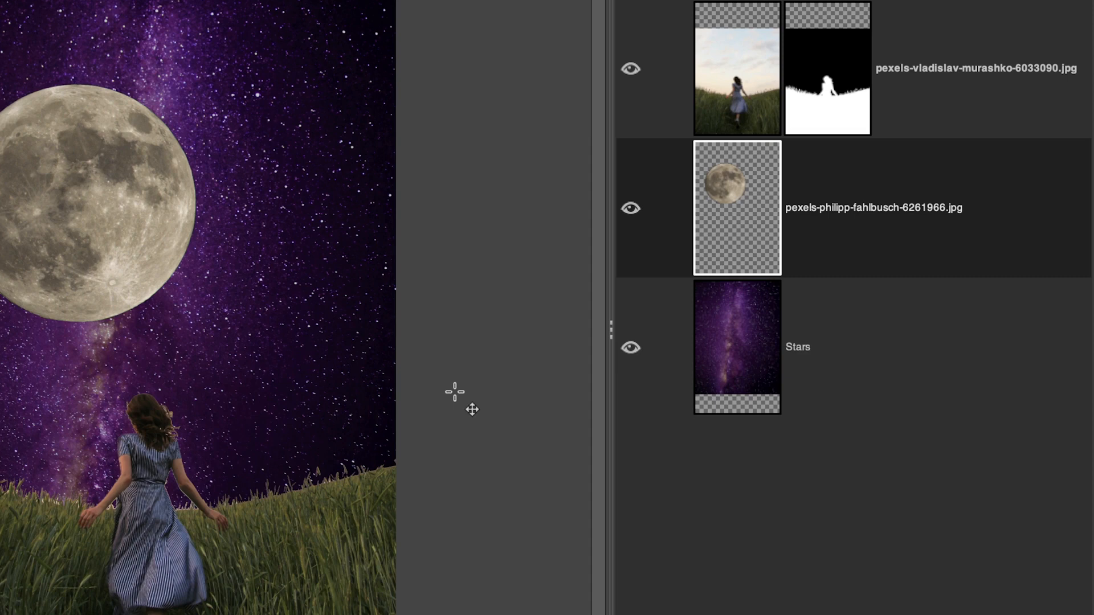
- Rename the moon photo layer as Moon 1
{"action": "double_click", "coordinate": [854, 209]}
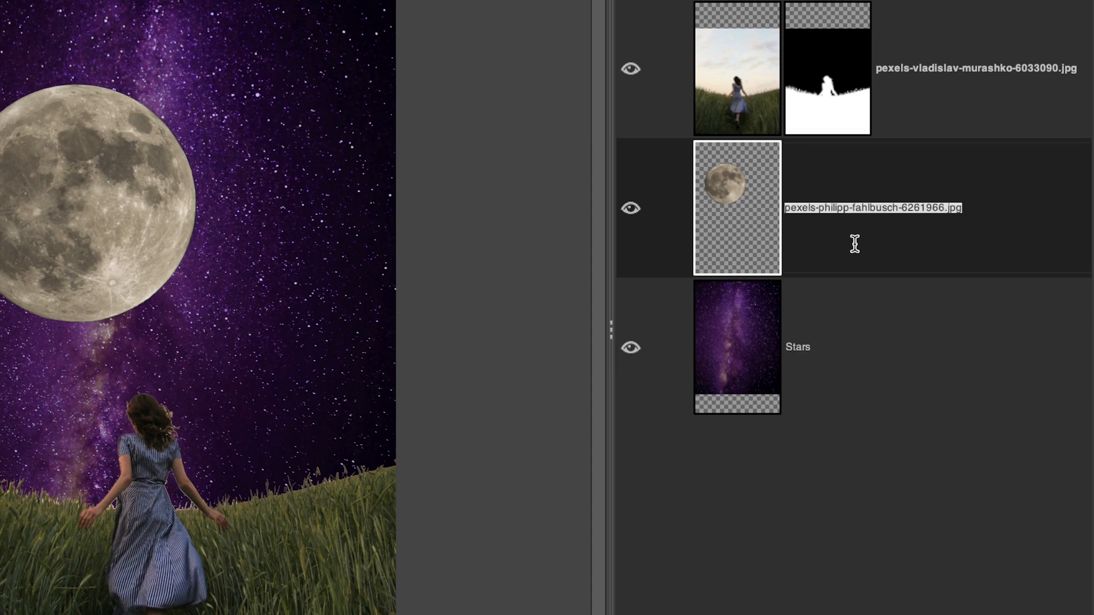
{"action": "type", "text": "Moon"}
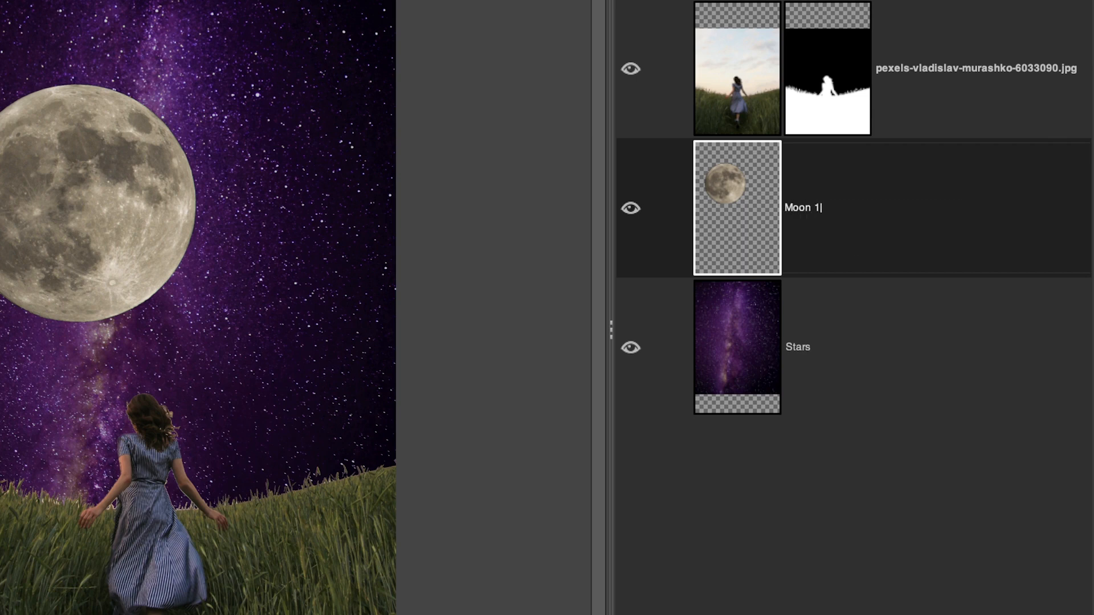
{"action": "type", "text": " 1"}
{"action": "key", "text": "Return"}
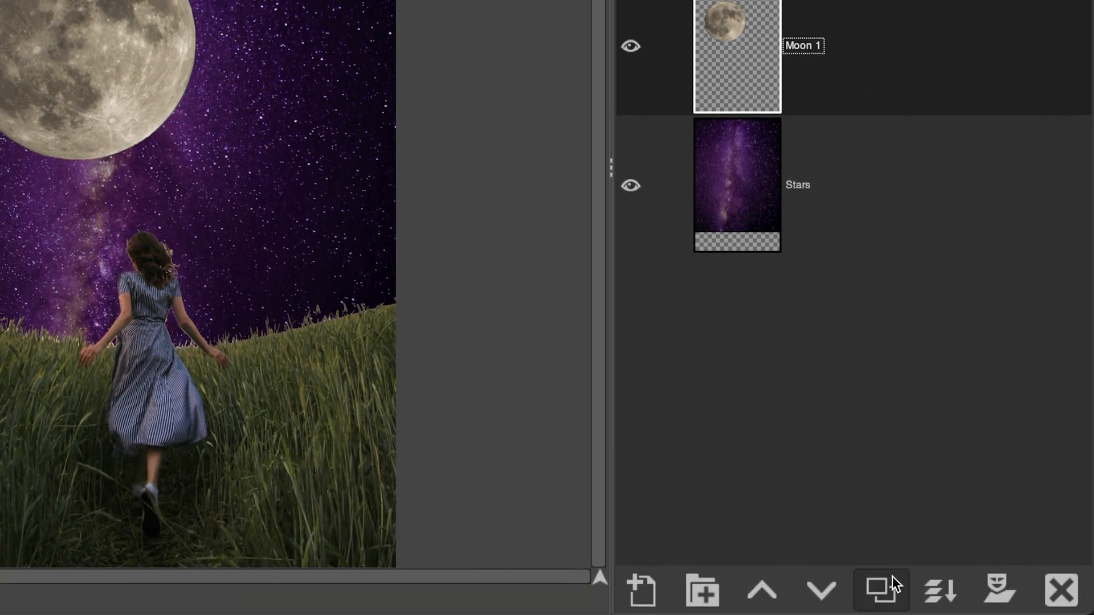
- Duplicate the Moon 1 layer and name the copy Moon Contrast
{"action": "left_click", "coordinate": [893, 588]}
{"action": "double_click", "coordinate": [833, 45]}
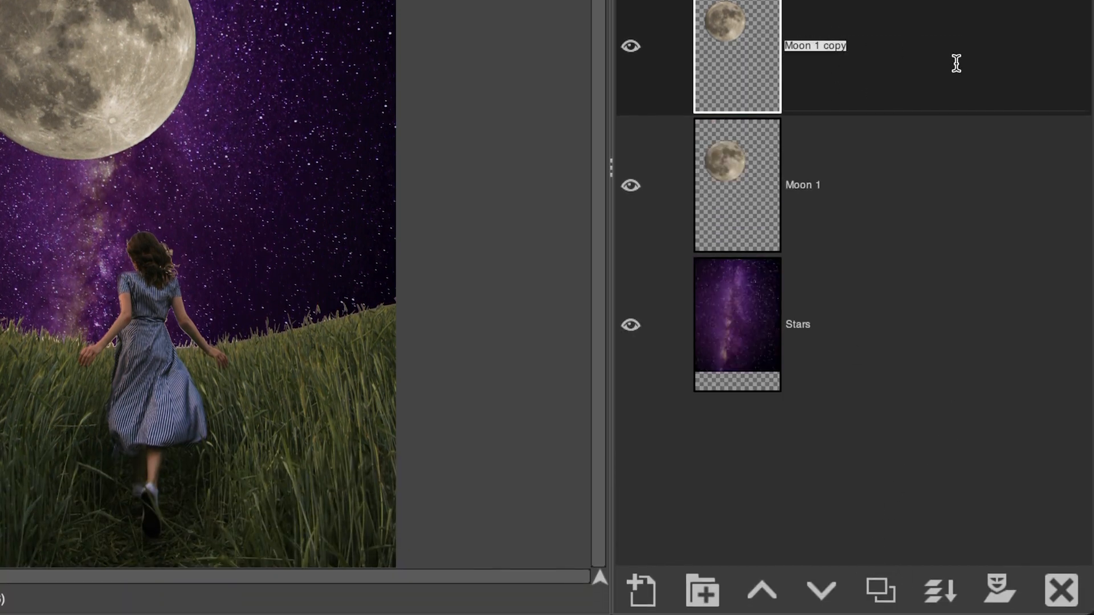
{"action": "type", "text": "Moon Contrast"}
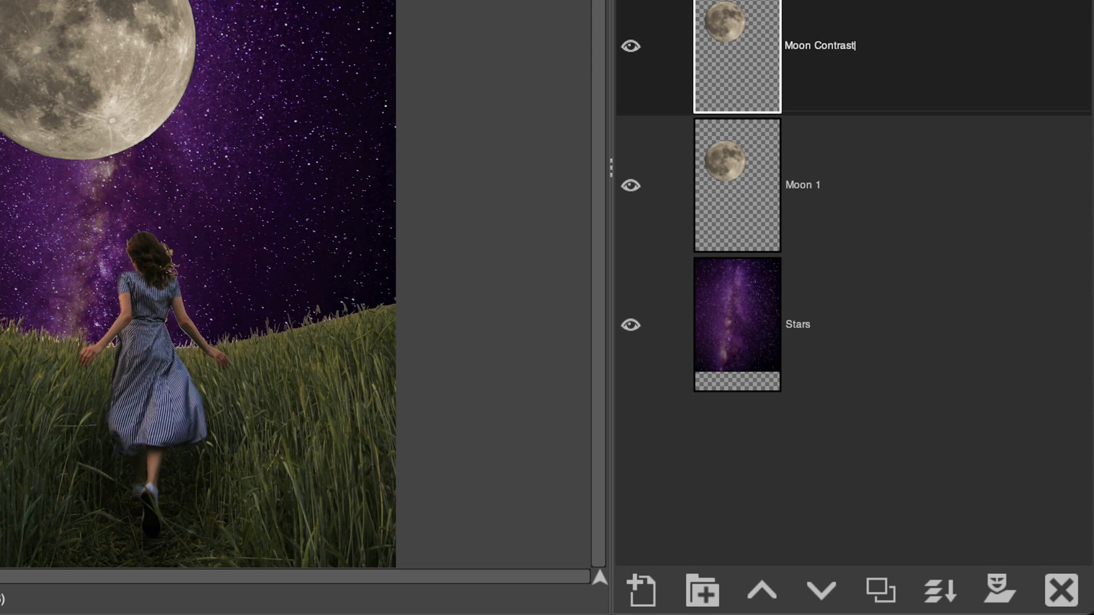
{"action": "key", "text": "Return"}
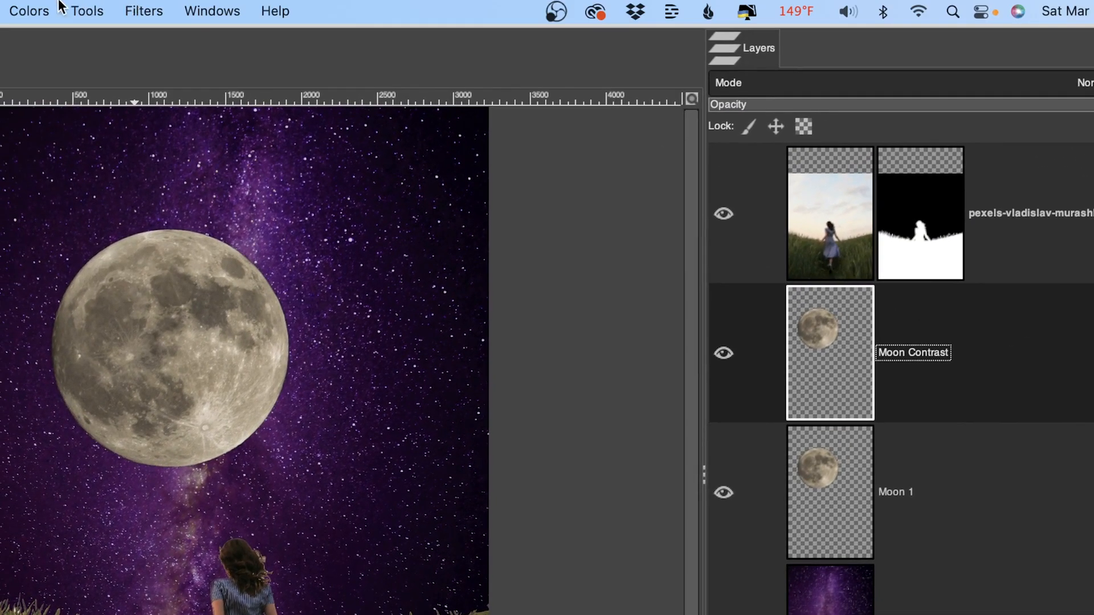
- Increase the contrast of the Moon Contrast layer moderately with a Brightness-Contrast adjustment
{"action": "left_click", "coordinate": [42, 11]}
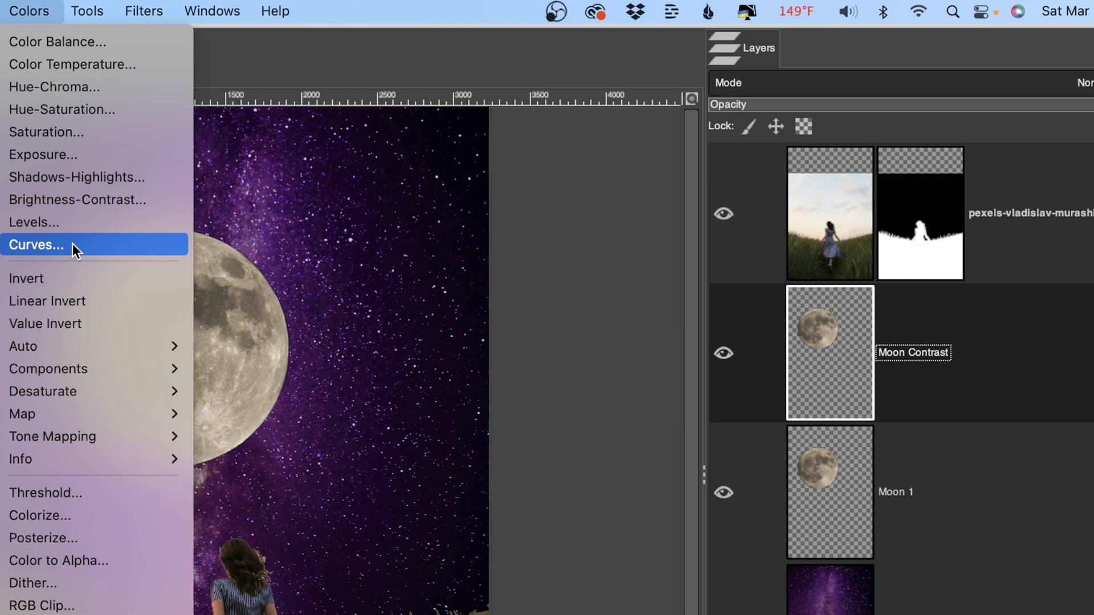
{"action": "left_click", "coordinate": [84, 200]}
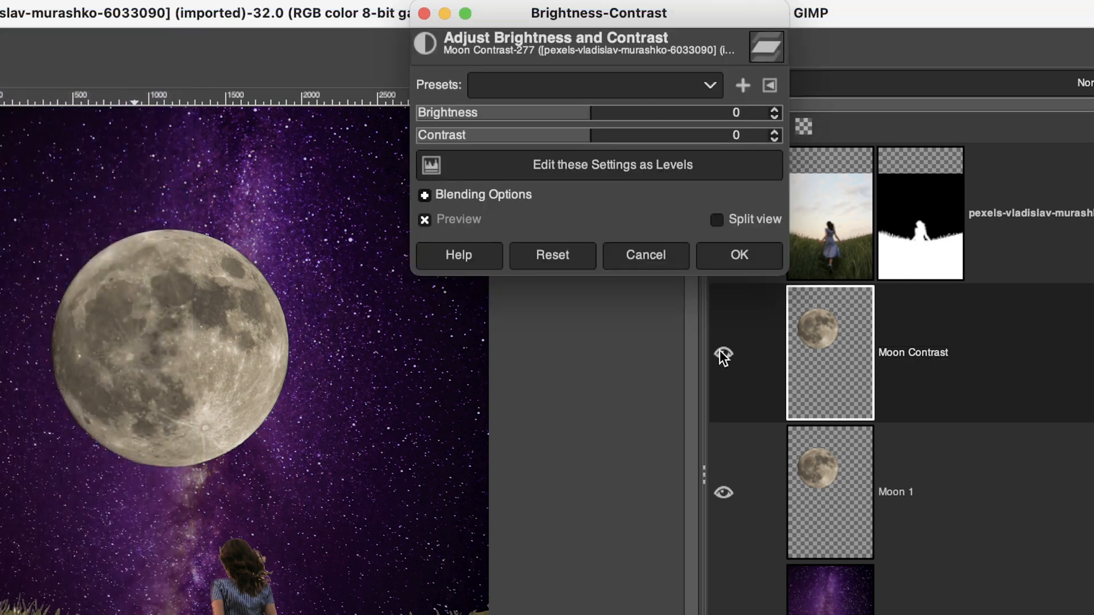
{"action": "left_click", "coordinate": [630, 134]}
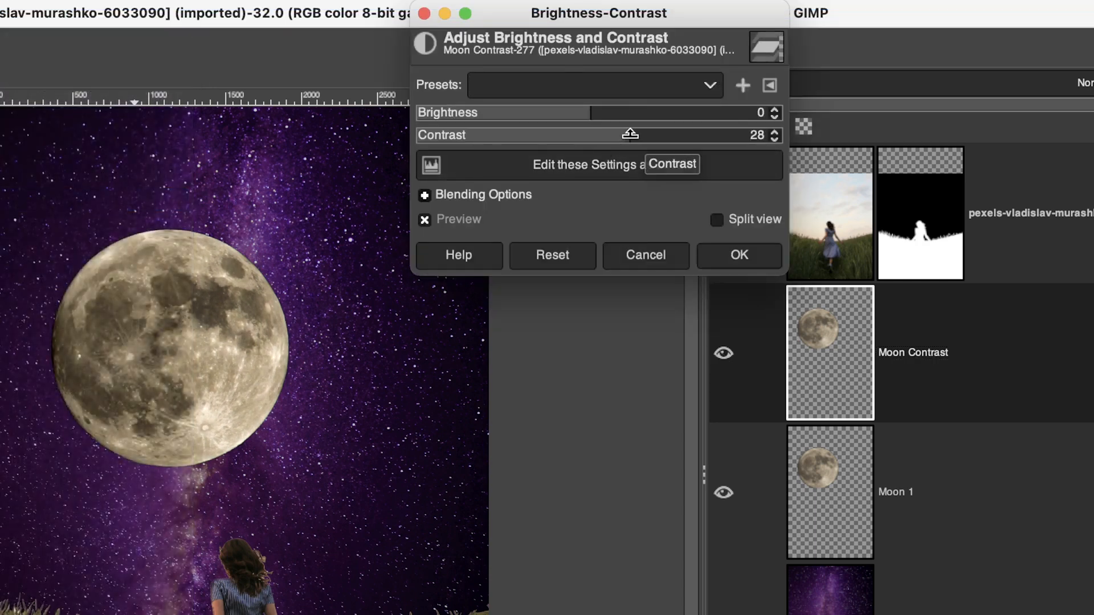
{"action": "left_click_drag", "start_coordinate": [631, 134], "coordinate": [638, 133]}
{"action": "left_click", "coordinate": [750, 258]}
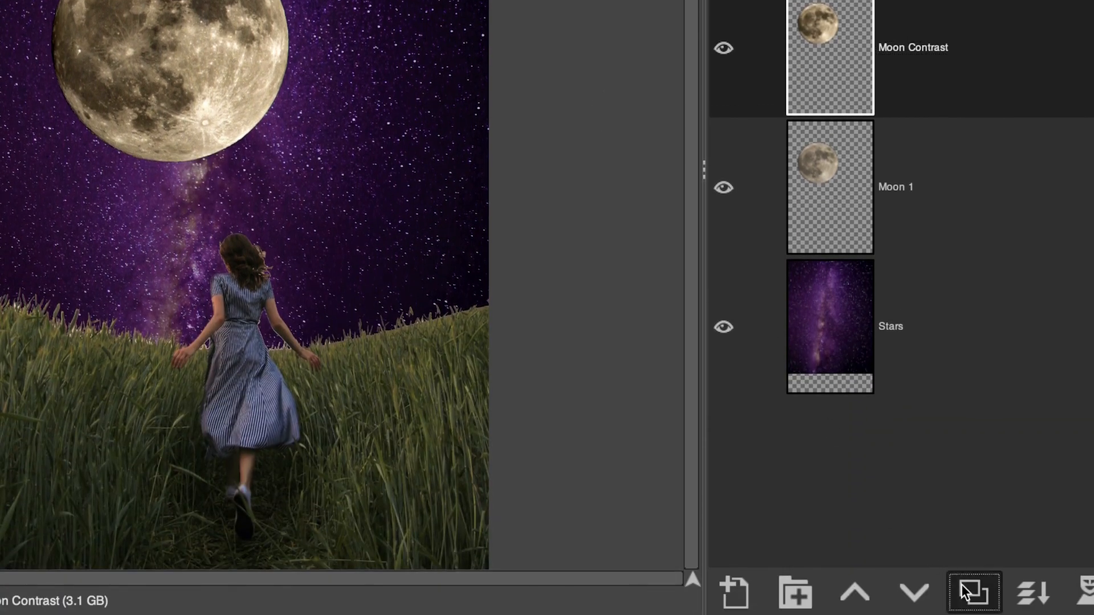
- Duplicate the Moon Contrast layer and name the copy Moon Levels Output
{"action": "left_click", "coordinate": [974, 593]}
{"action": "double_click", "coordinate": [948, 50]}
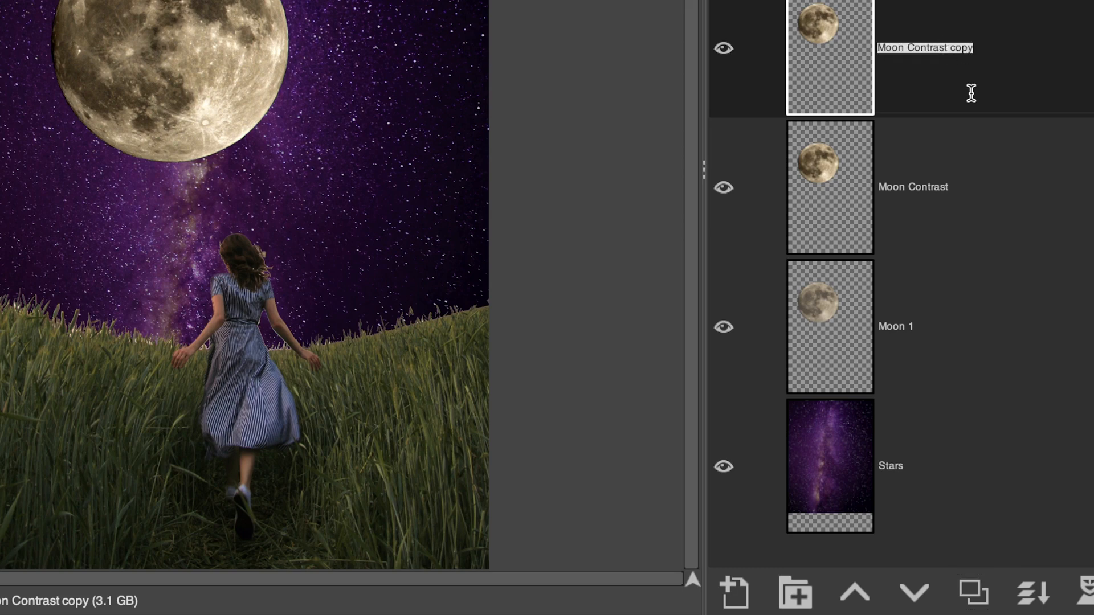
{"action": "type", "text": "Moon Level"}
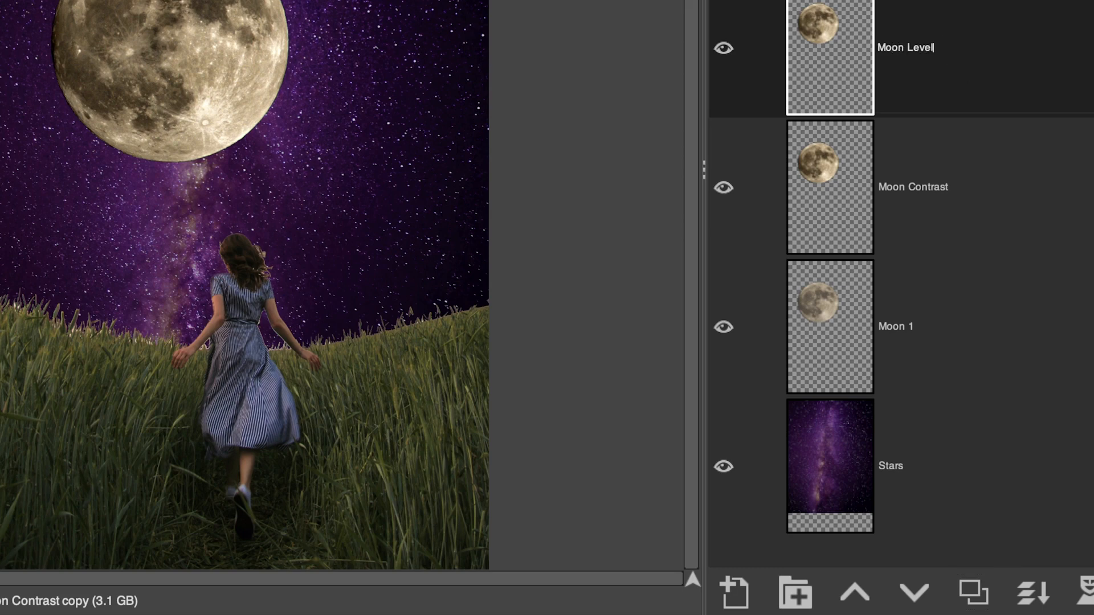
{"action": "type", "text": "s Output"}
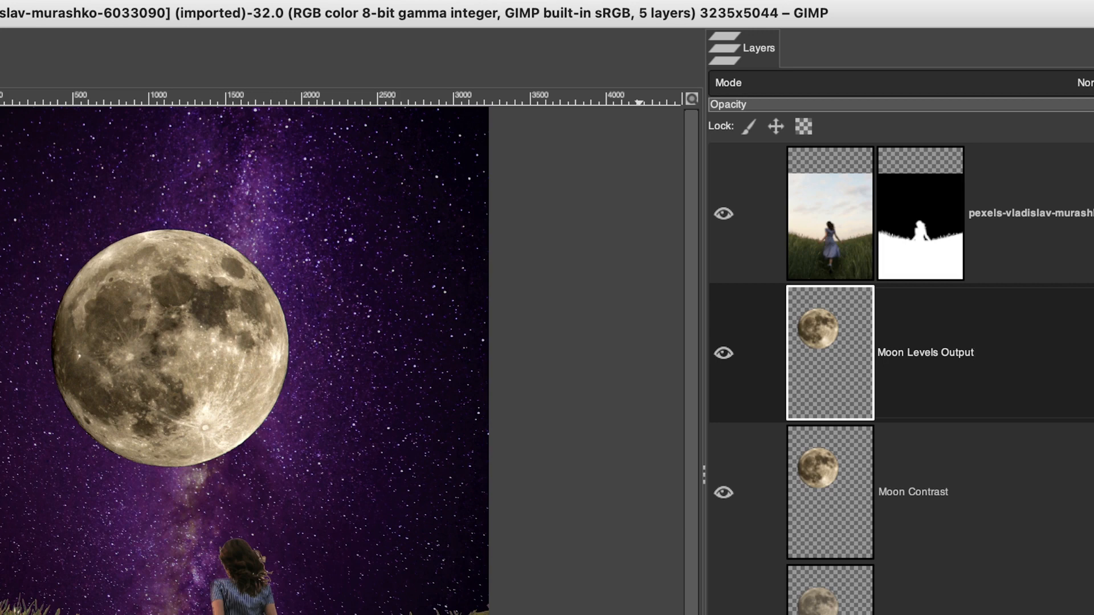
{"action": "left_click", "coordinate": [971, 398]}
- Darken the Moon Levels Output layer with Levels by lowering the maximum output level to 116
{"action": "mouse_move", "coordinate": [108, 1]}
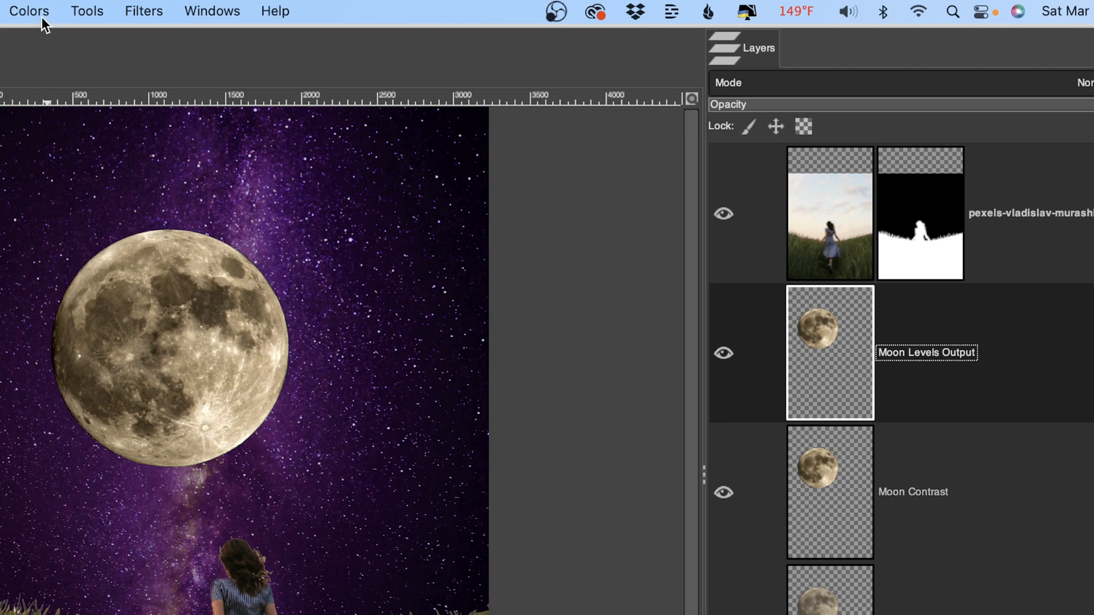
{"action": "left_click", "coordinate": [42, 16]}
{"action": "left_click", "coordinate": [92, 223]}
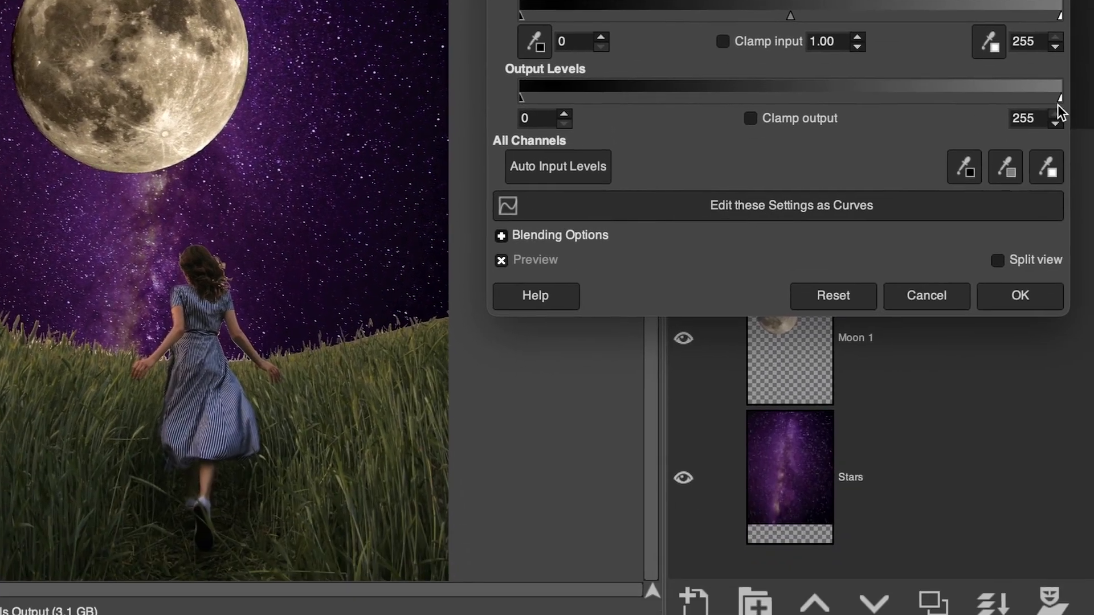
{"action": "left_click_drag", "start_coordinate": [1093, 392], "coordinate": [833, 388]}
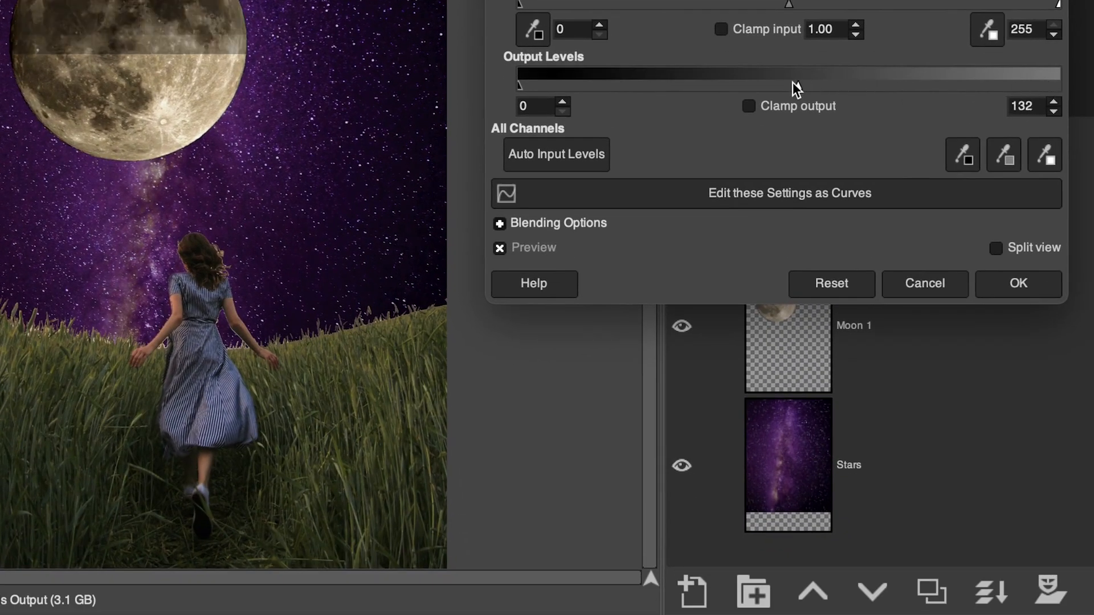
{"action": "left_click_drag", "start_coordinate": [792, 82], "coordinate": [767, 85]}
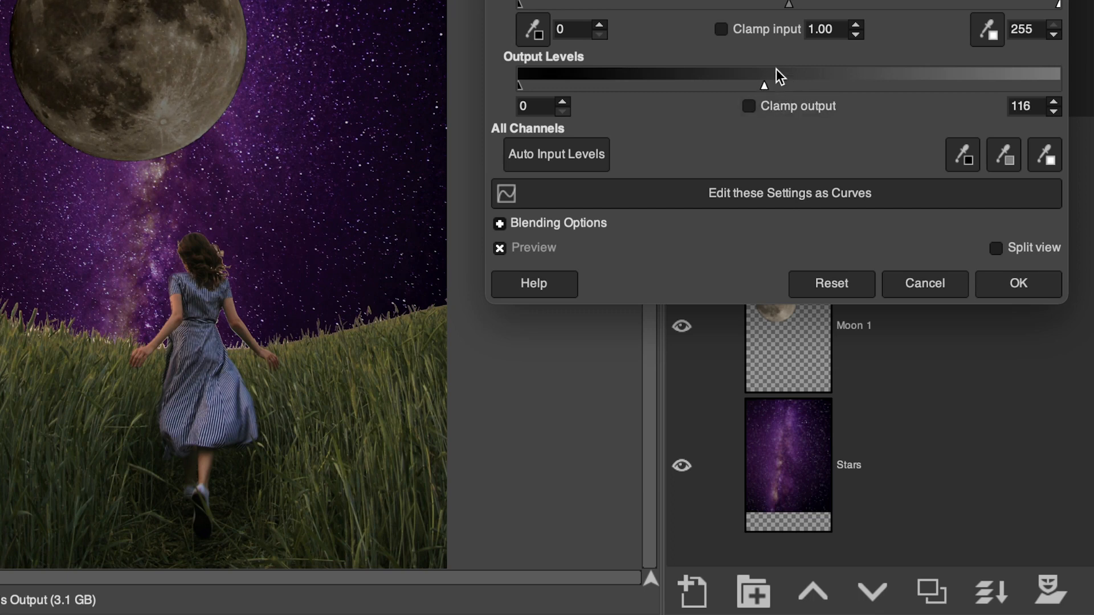
{"action": "left_click", "coordinate": [1012, 288]}
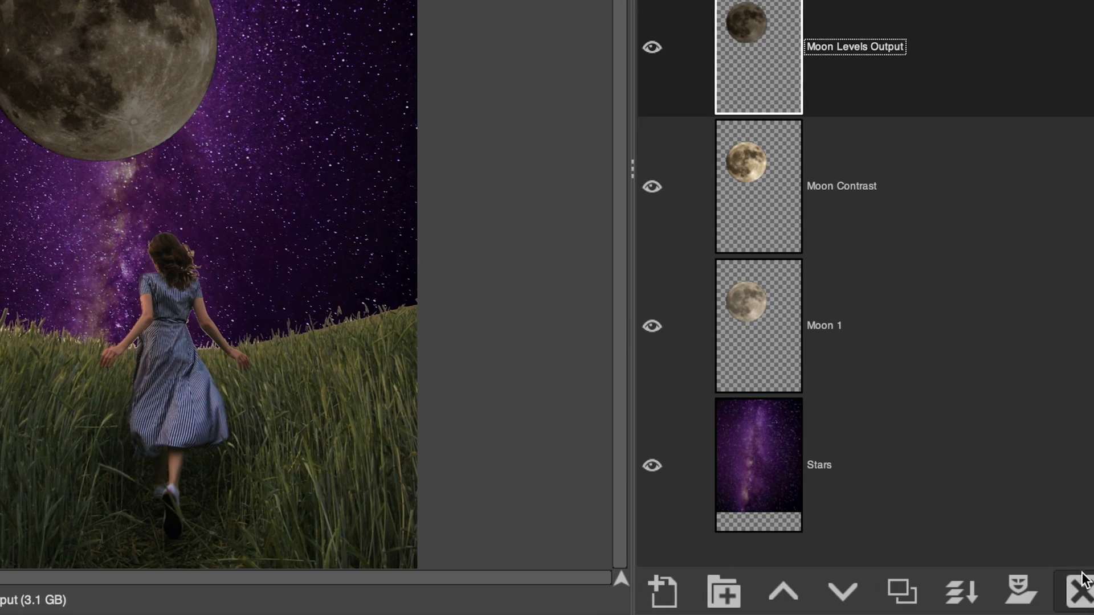
- Add a White (full opacity) layer mask to the Moon Levels Output layer, with Invert mask turned off
{"action": "left_click", "coordinate": [997, 590]}
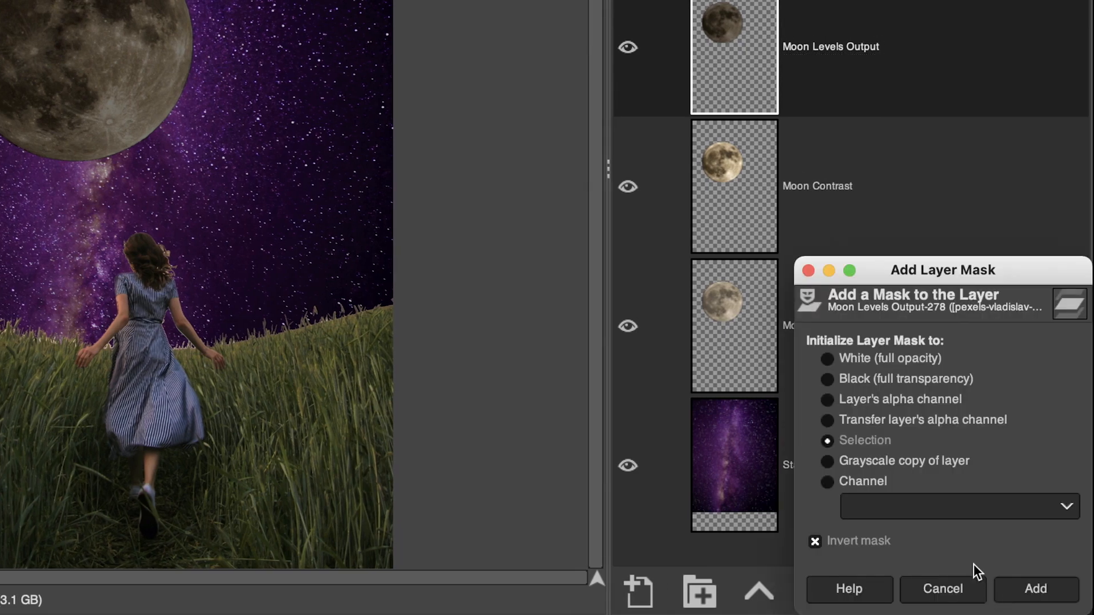
{"action": "left_click", "coordinate": [891, 358]}
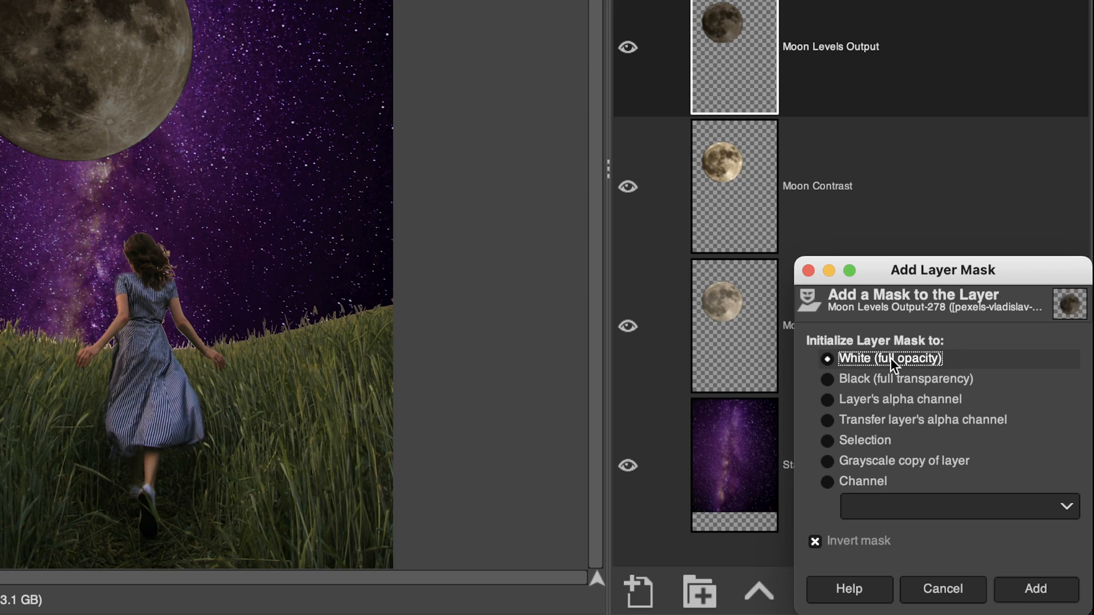
{"action": "left_click", "coordinate": [819, 539]}
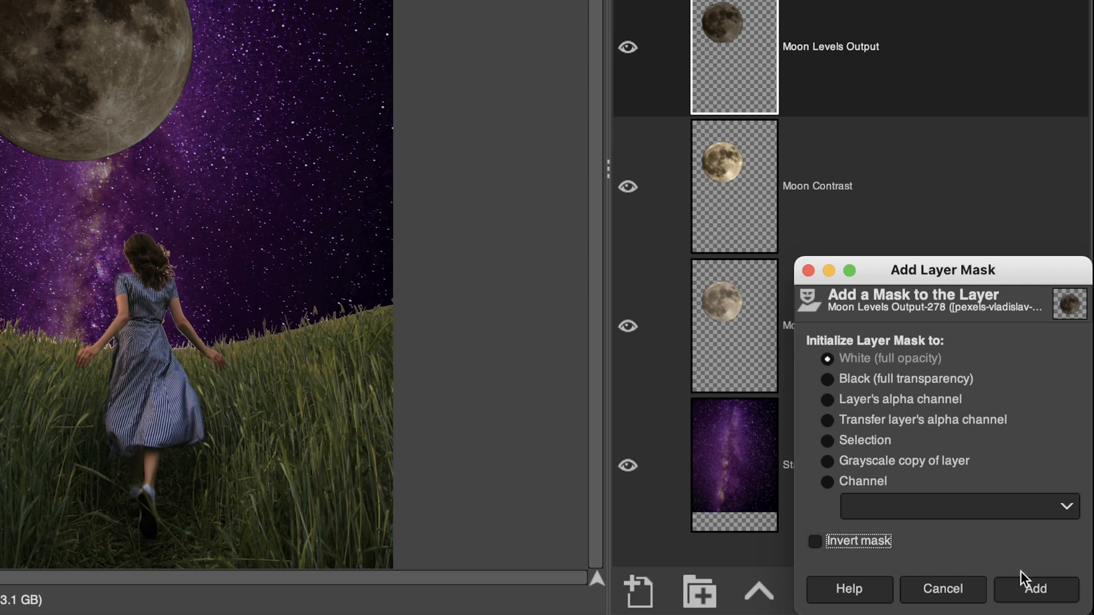
{"action": "left_click", "coordinate": [1026, 590]}
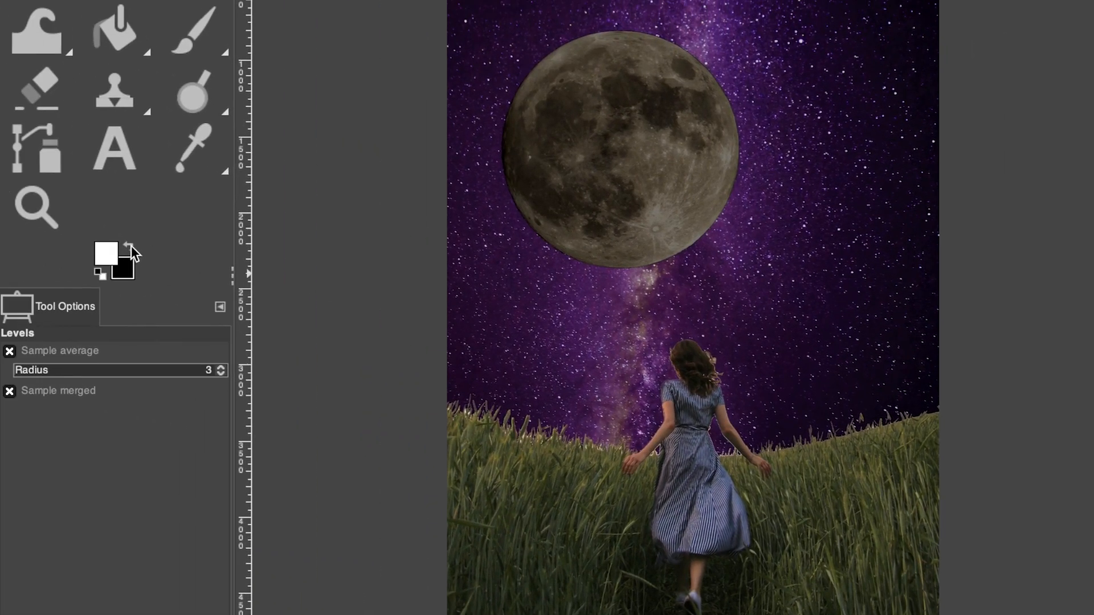
- Paint black on the Moon Levels Output mask along the moon's lower and lower-right rim, using the 2. Hardness 075 brush at size 641
{"action": "left_click", "coordinate": [194, 42]}
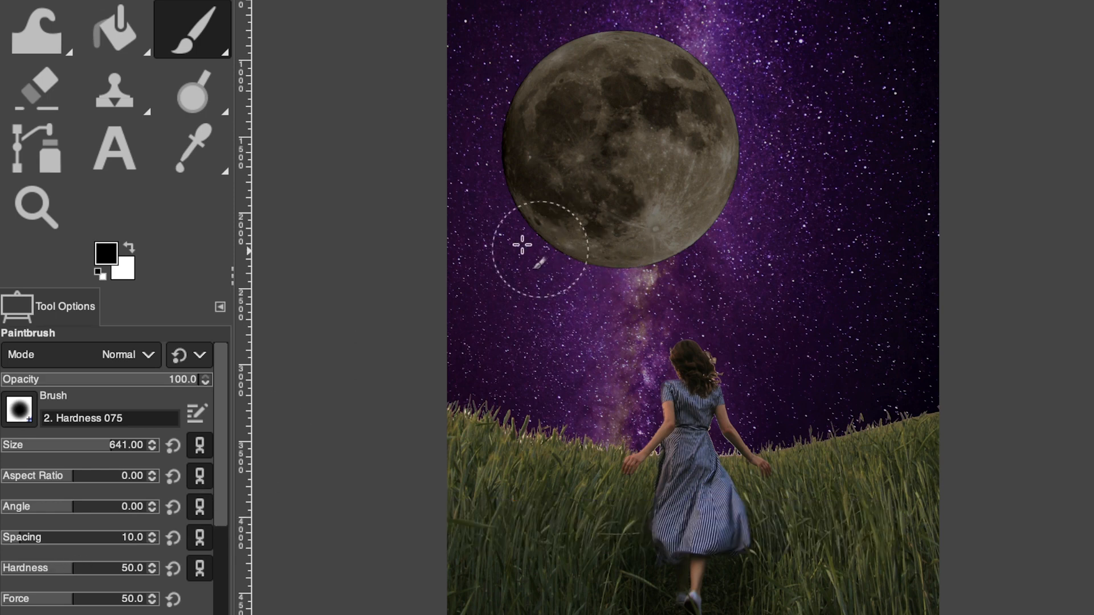
{"action": "mouse_move", "coordinate": [529, 245]}
{"action": "left_mouse_down"}
{"action": "mouse_move", "coordinate": [639, 268]}
{"action": "mouse_move", "coordinate": [702, 248]}
{"action": "mouse_move", "coordinate": [741, 210]}
{"action": "left_mouse_up"}
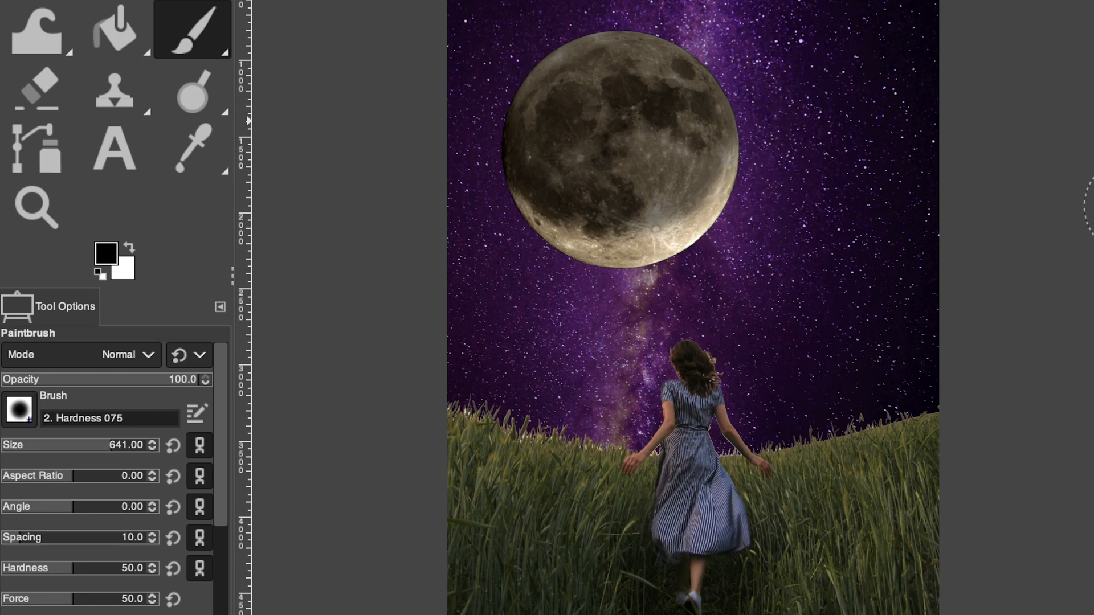
{"action": "left_click", "coordinate": [129, 250]}
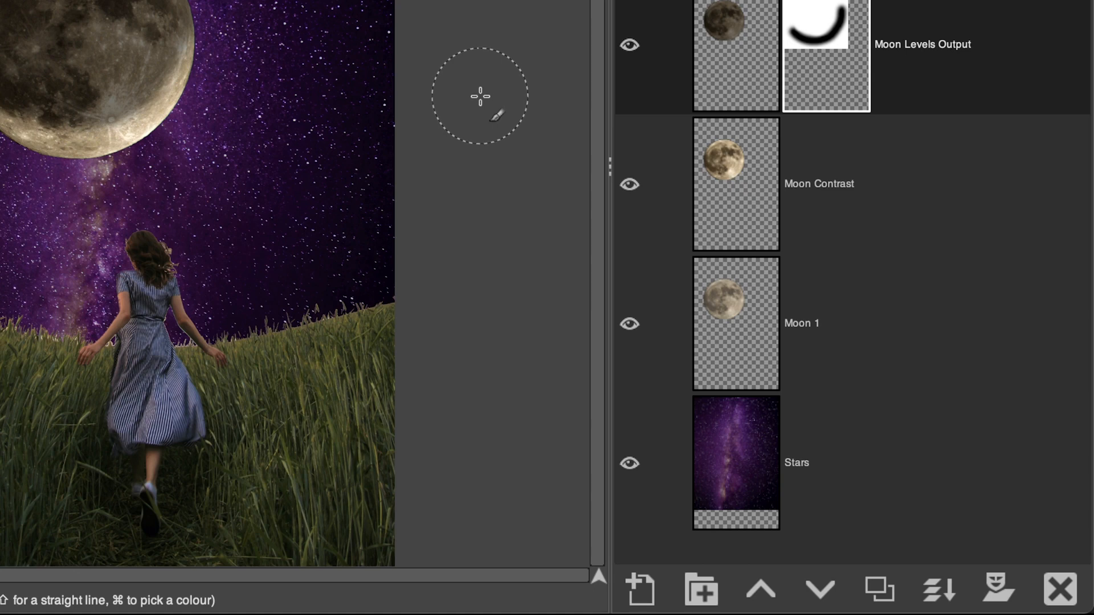
- Create a layer group above the moon layers and name it Moon Group
{"action": "left_click", "coordinate": [700, 589]}
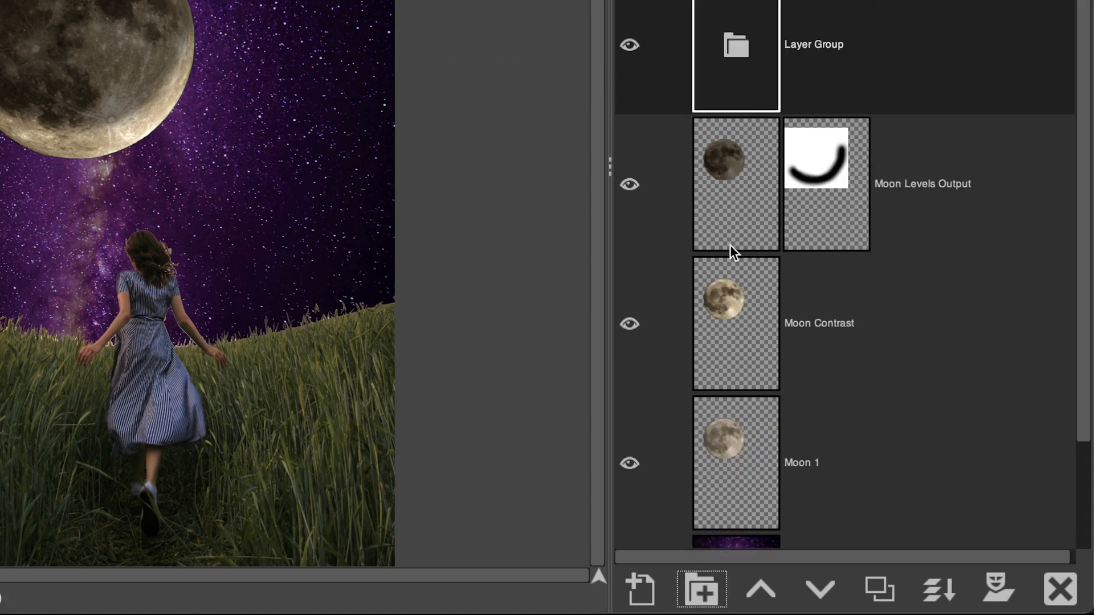
{"action": "double_click", "coordinate": [807, 48]}
{"action": "type", "text": "Moon"}
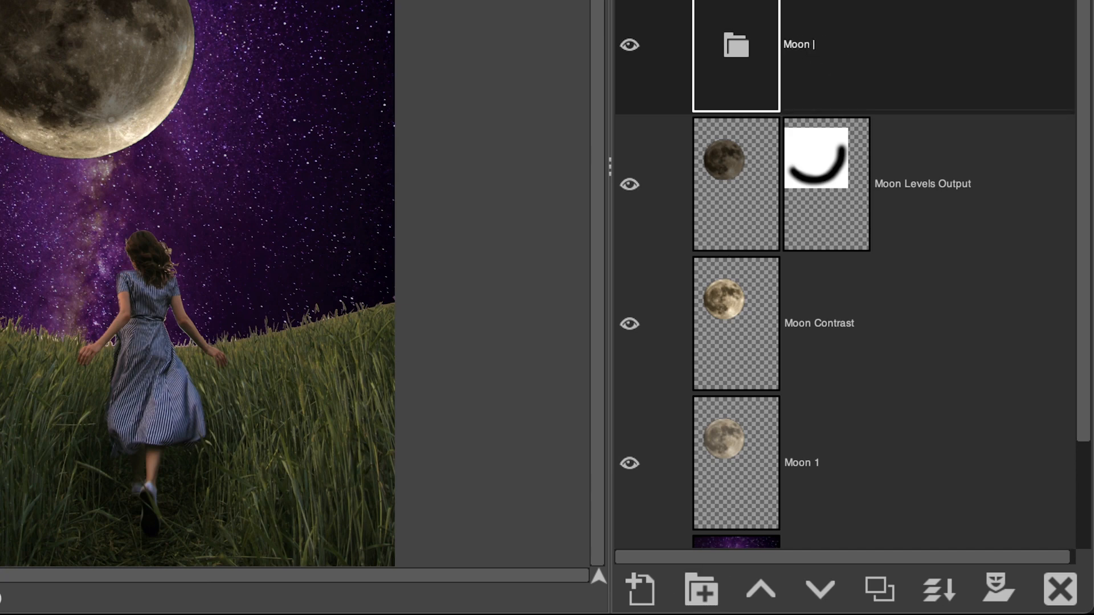
{"action": "type", "text": " Group"}
{"action": "key", "text": "Return"}
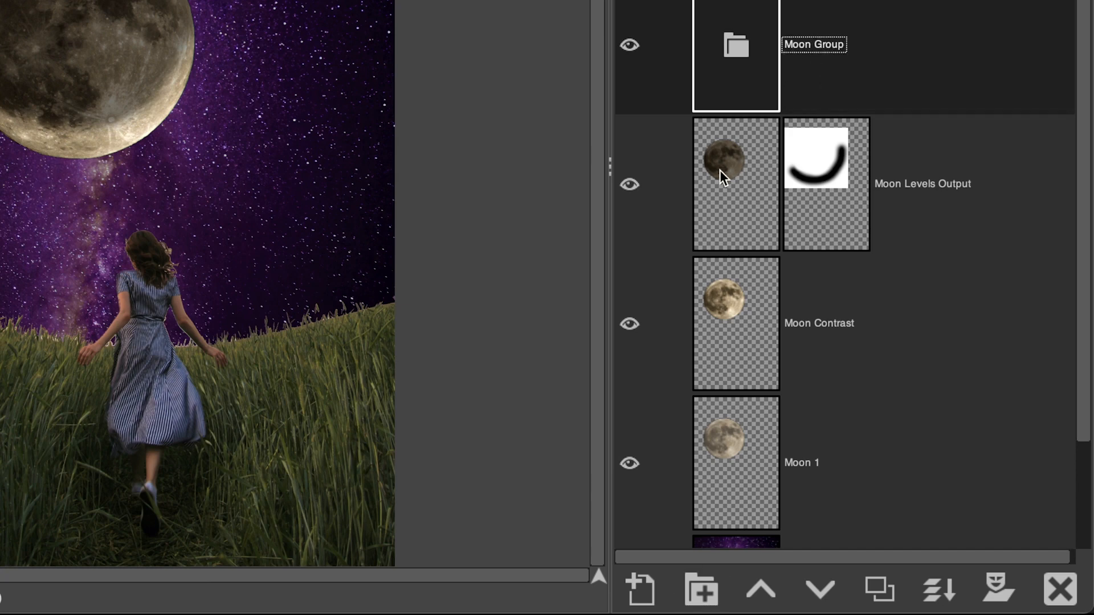
- Move the Moon Levels Output, Moon Contrast and Moon 1 layers into Moon Group in that order, and collapse the group
{"action": "left_click_drag", "start_coordinate": [719, 170], "coordinate": [743, 180]}
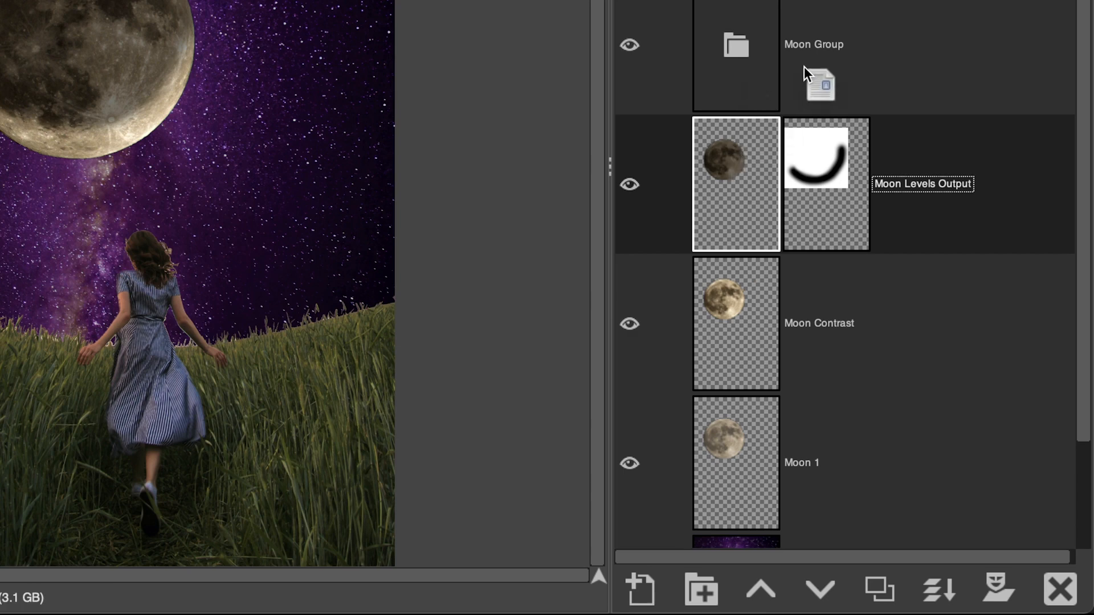
{"action": "left_click_drag", "start_coordinate": [804, 67], "coordinate": [782, 41]}
{"action": "left_click_drag", "start_coordinate": [749, 282], "coordinate": [777, 251]}
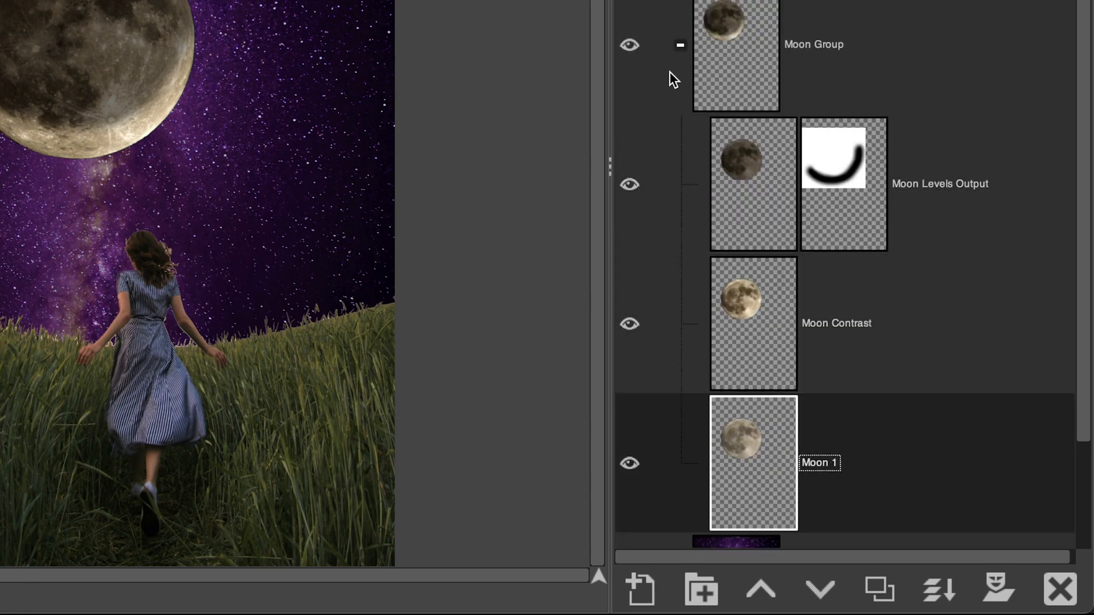
{"action": "left_click", "coordinate": [680, 45]}
- Duplicate the whole Moon Group layer group
{"action": "left_click", "coordinate": [787, 22]}
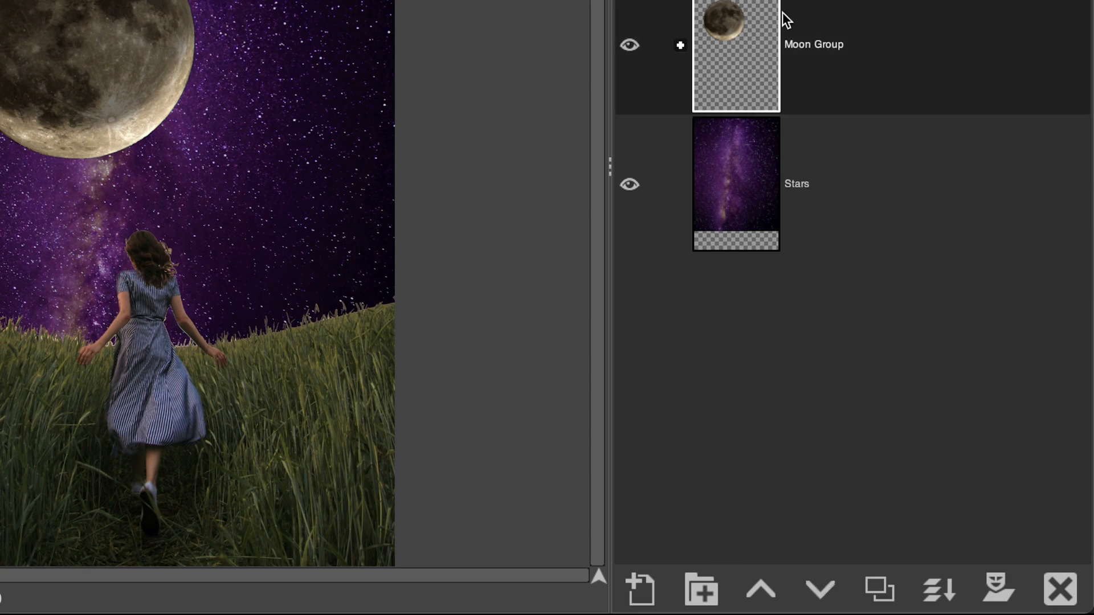
{"action": "left_click", "coordinate": [879, 589]}
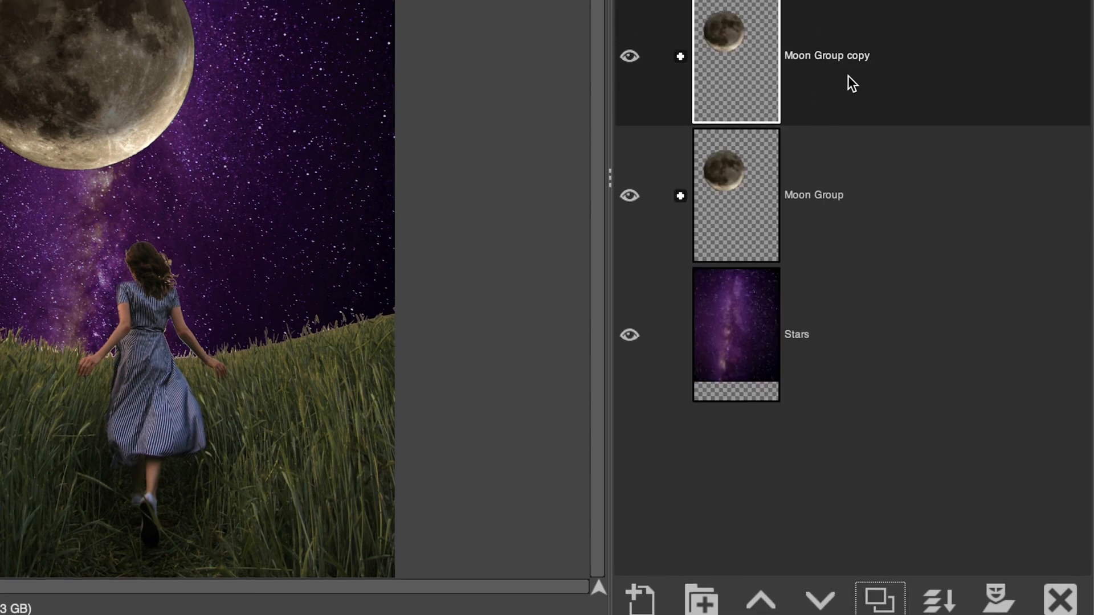
- Merge the Moon Group copy layer group into a single layer and rename it Moon 2
{"action": "right_click", "coordinate": [849, 82]}
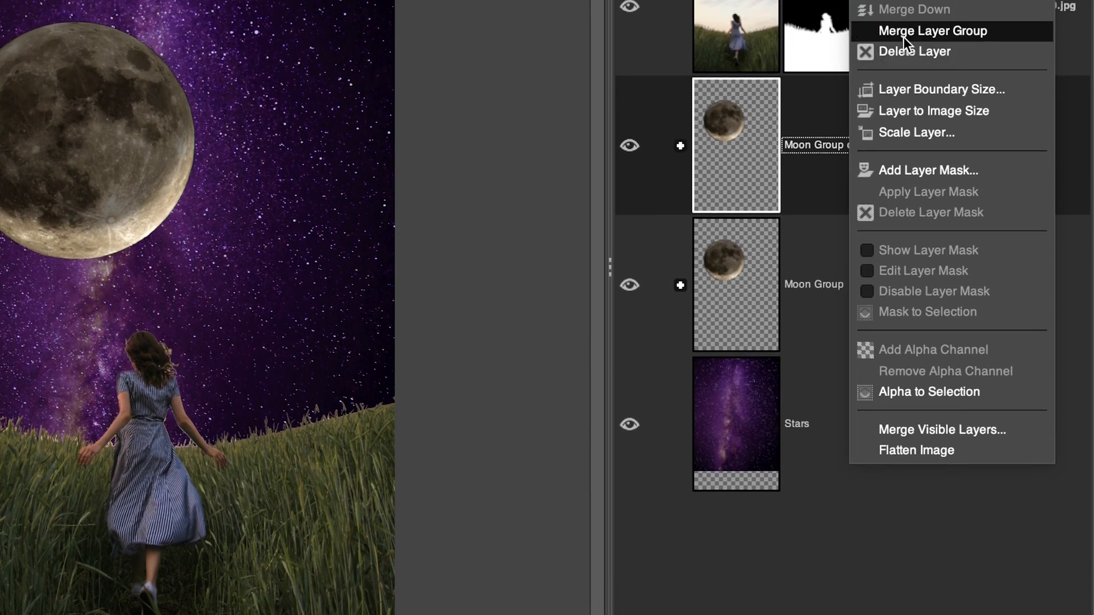
{"action": "left_click", "coordinate": [942, 31]}
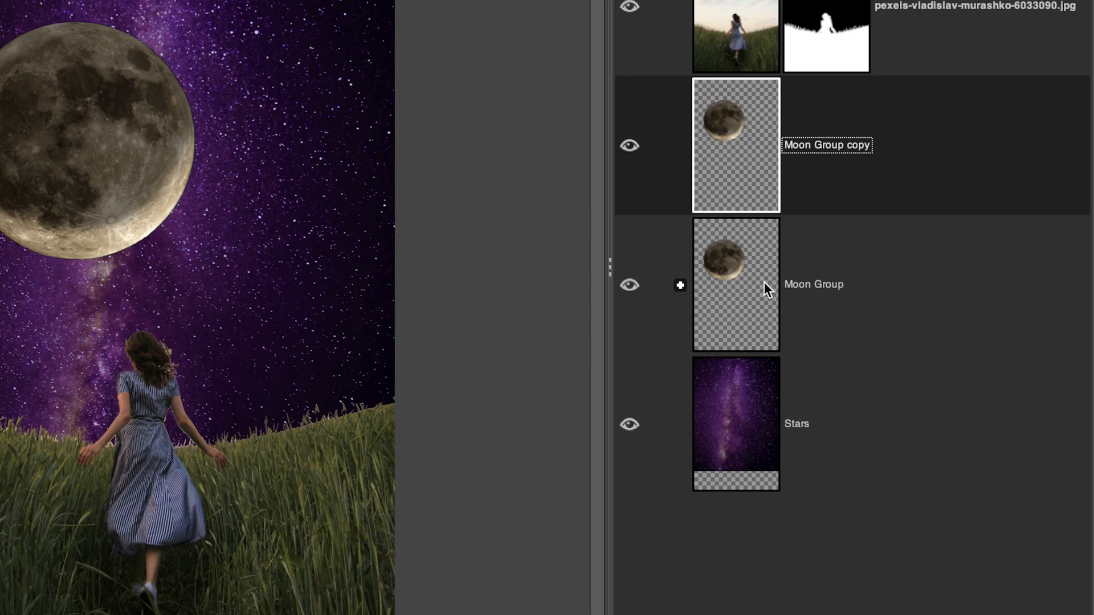
{"action": "double_click", "coordinate": [826, 146]}
{"action": "type", "text": "Moon "}
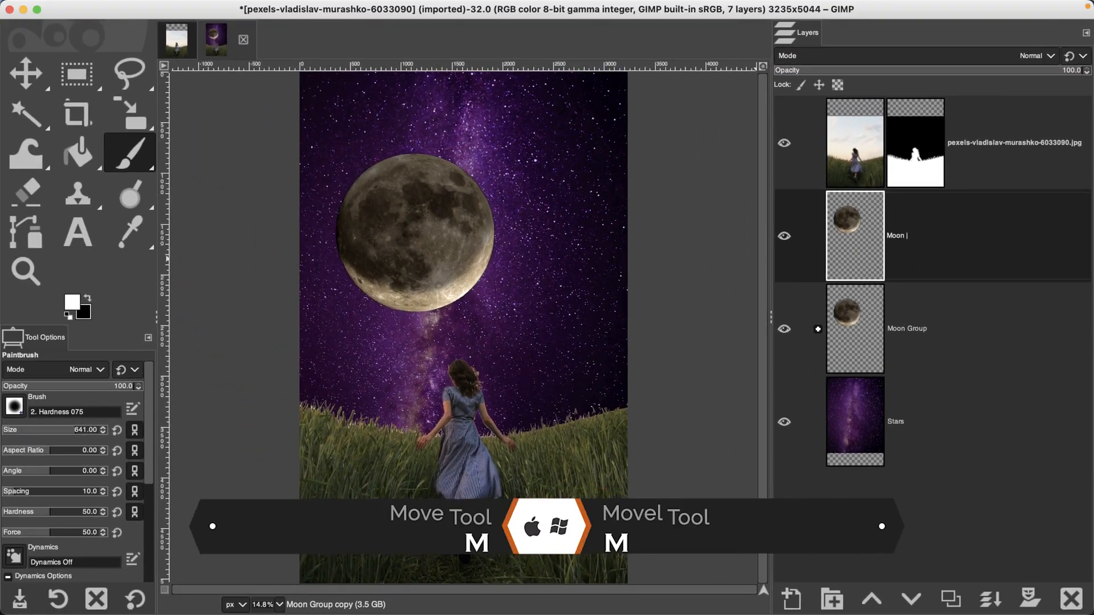
{"action": "type", "text": "2"}
{"action": "key", "text": "Return"}
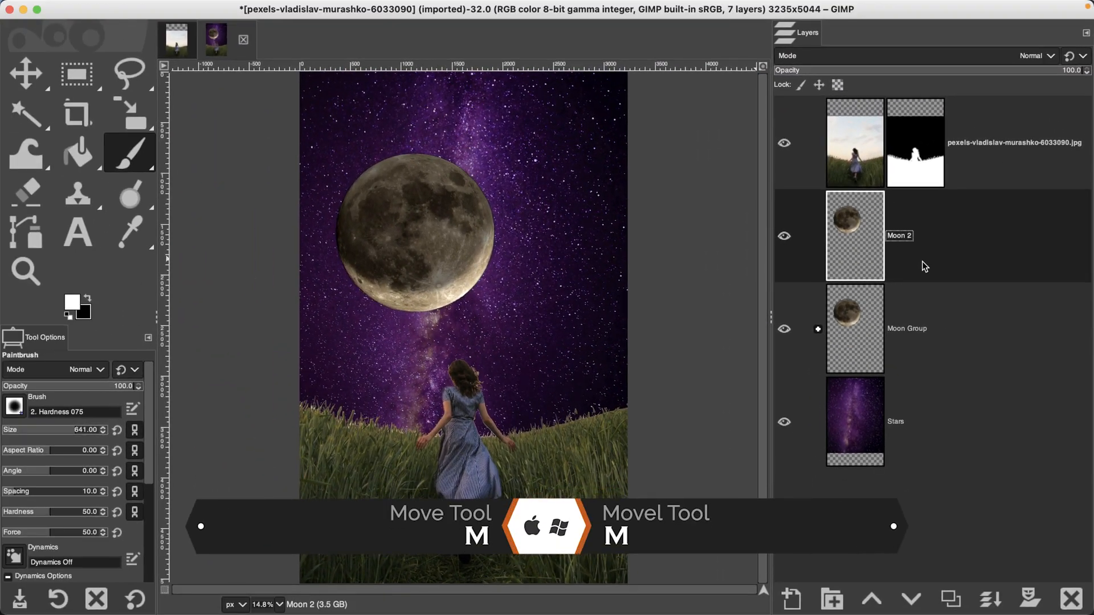
- Move the Moon 2 layer to the lower right of the large moon and scale it proportionally to 1072 × 956 pixels
{"action": "key", "text": "m"}
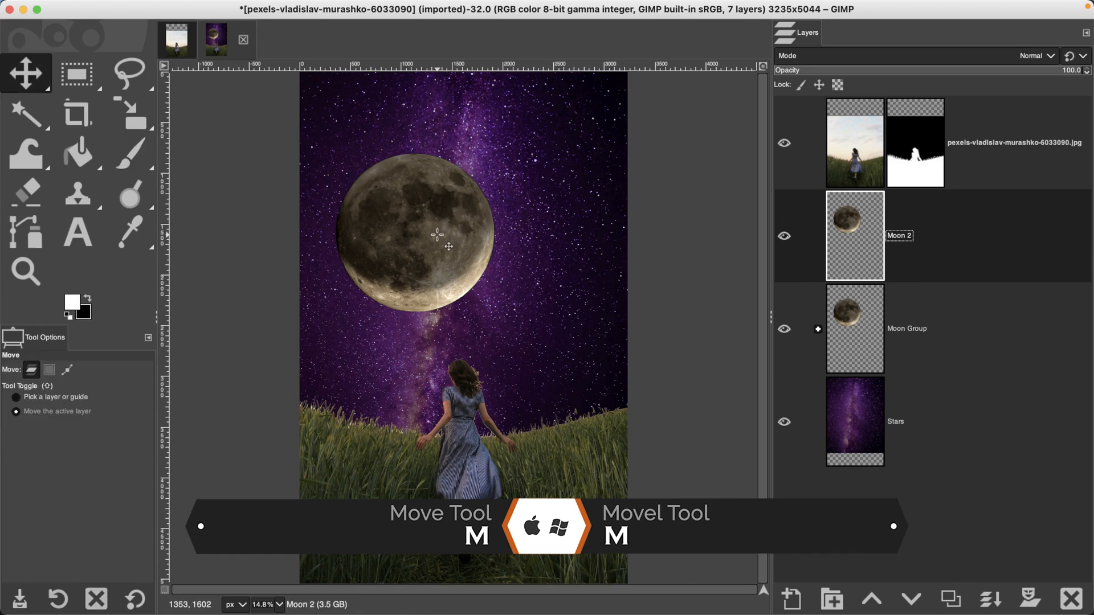
{"action": "left_click_drag", "start_coordinate": [437, 234], "coordinate": [551, 293]}
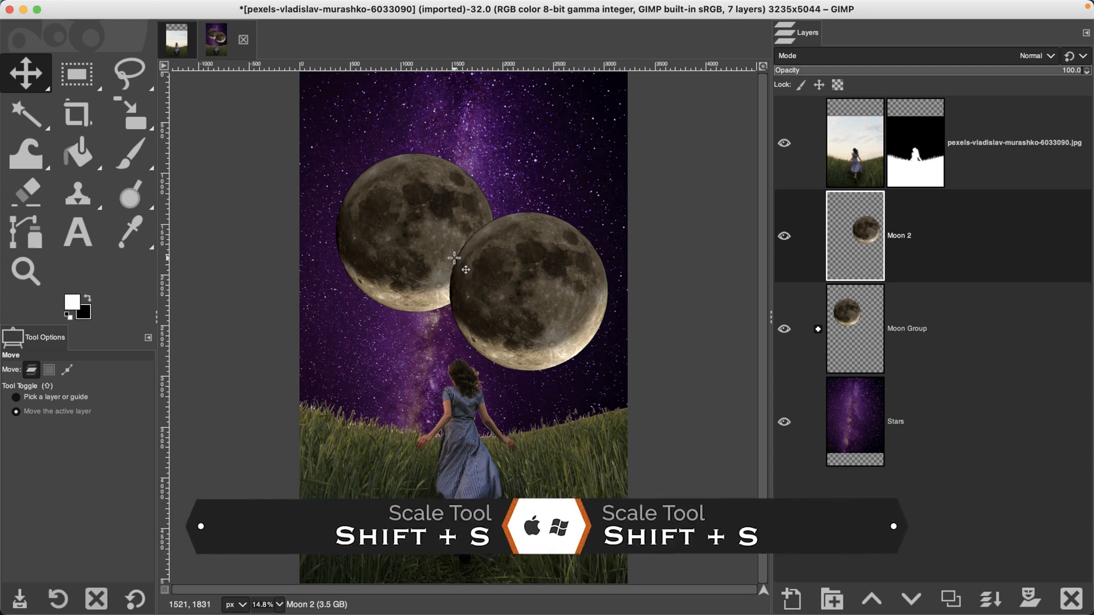
{"action": "key", "text": "shift+s"}
{"action": "left_click", "coordinate": [454, 258]}
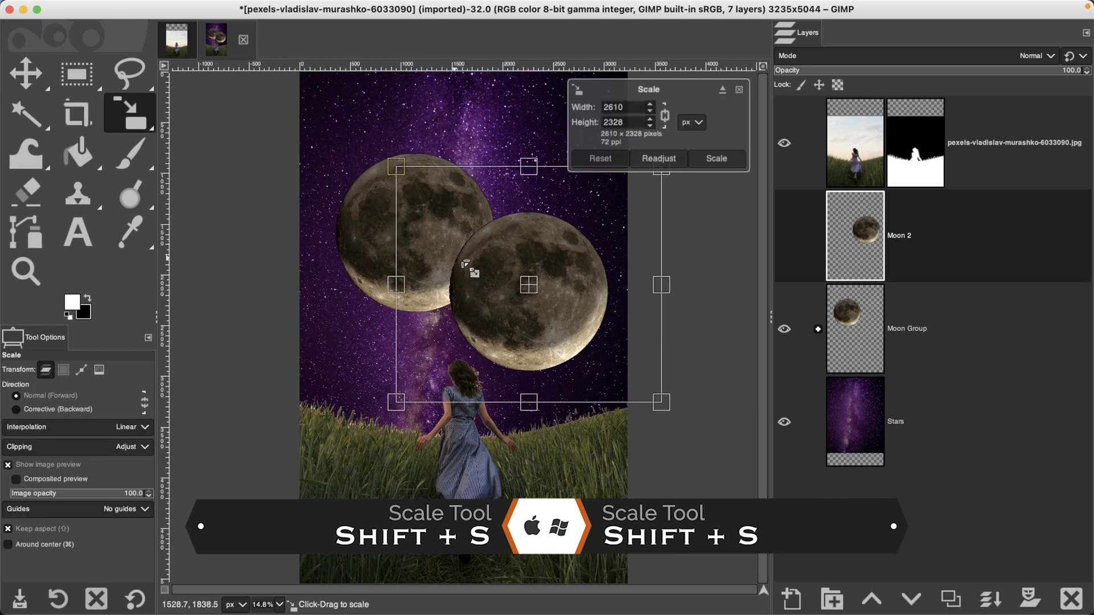
{"action": "left_click_drag", "start_coordinate": [447, 222], "coordinate": [568, 280]}
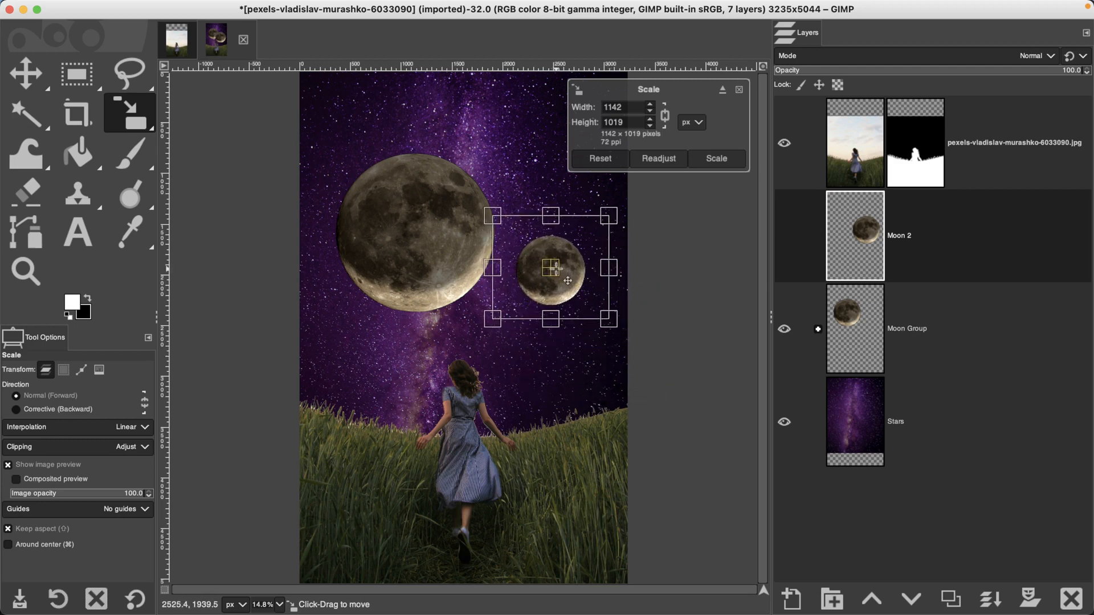
{"action": "left_click_drag", "start_coordinate": [510, 233], "coordinate": [518, 242]}
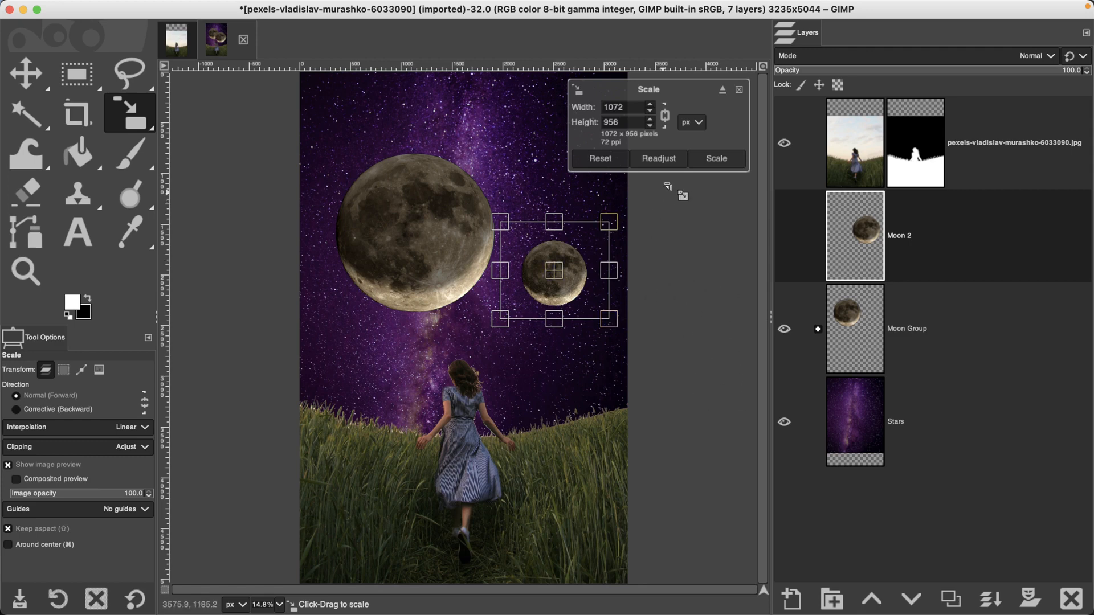
{"action": "left_click", "coordinate": [714, 158]}
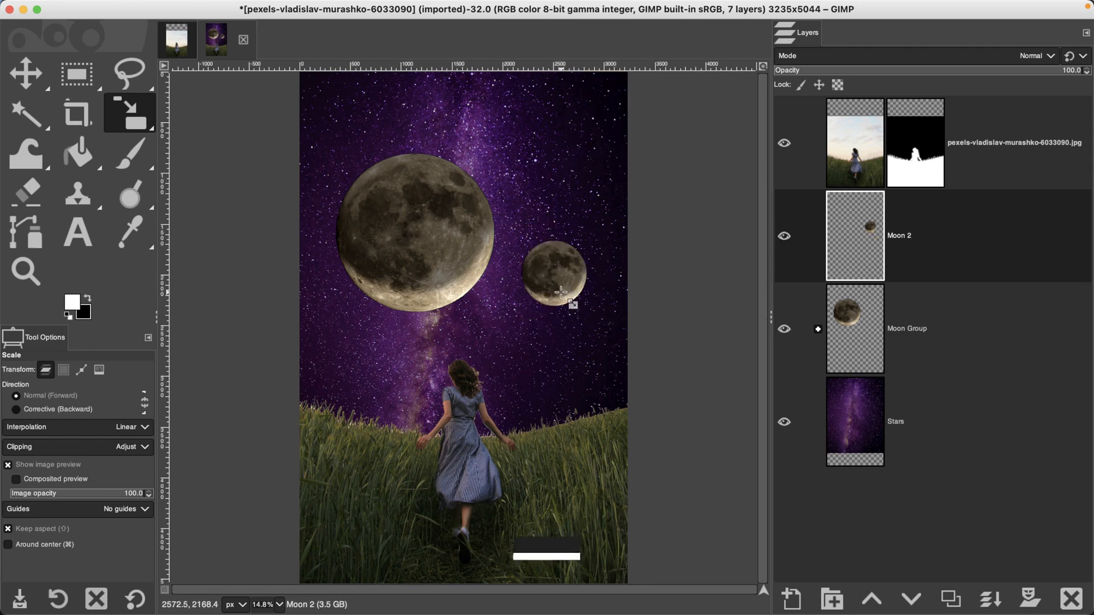
- Rotate the Moon 2 layer by -24.31 degrees about its centre
{"action": "key", "text": "shift+r"}
{"action": "left_click", "coordinate": [561, 293]}
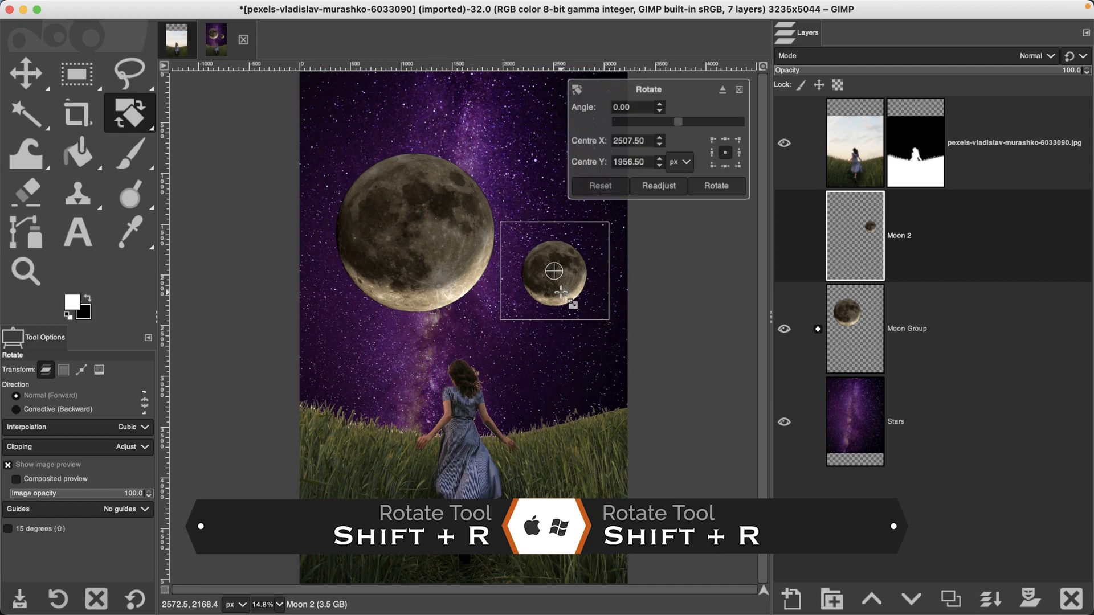
{"action": "left_click_drag", "start_coordinate": [588, 305], "coordinate": [586, 281]}
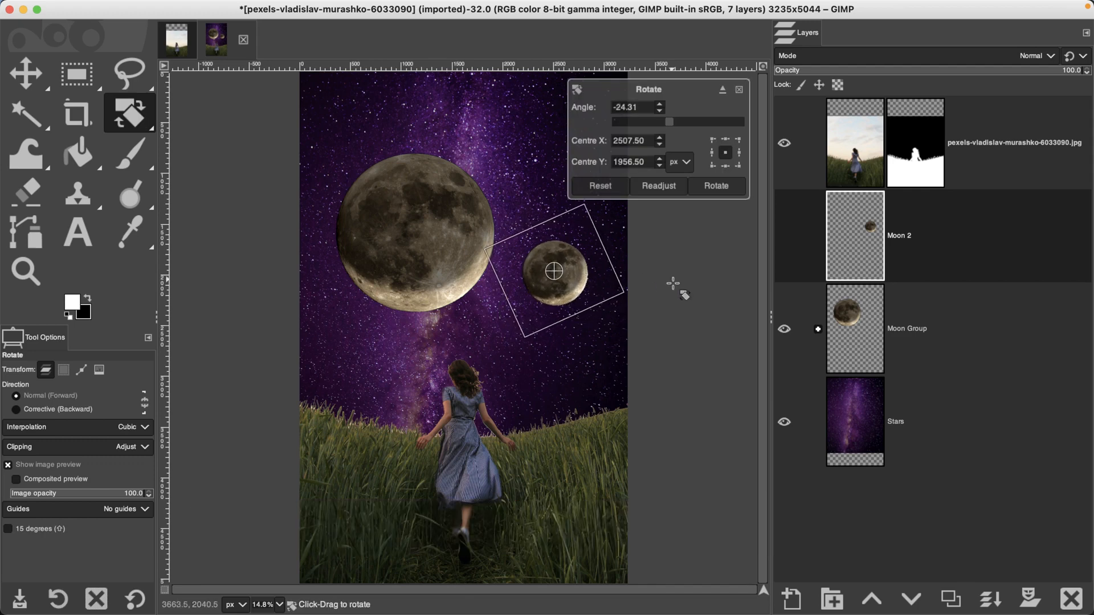
{"action": "key", "text": "Return"}
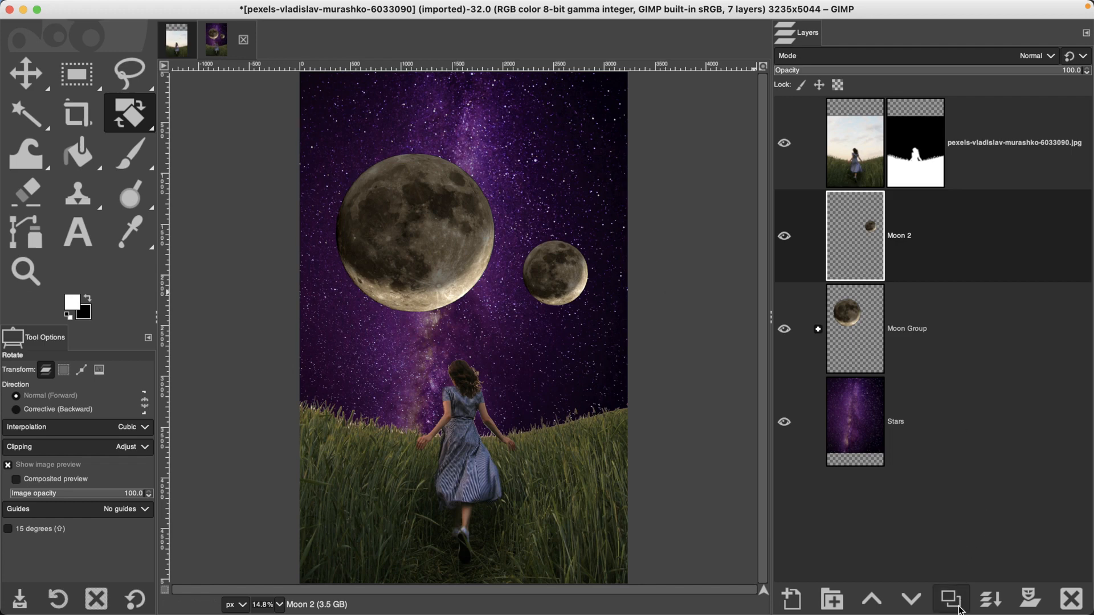
- Duplicate the Moon 2 layer and name the copy Moon 2 Levels Output
{"action": "left_click", "coordinate": [951, 599]}
{"action": "double_click", "coordinate": [906, 246]}
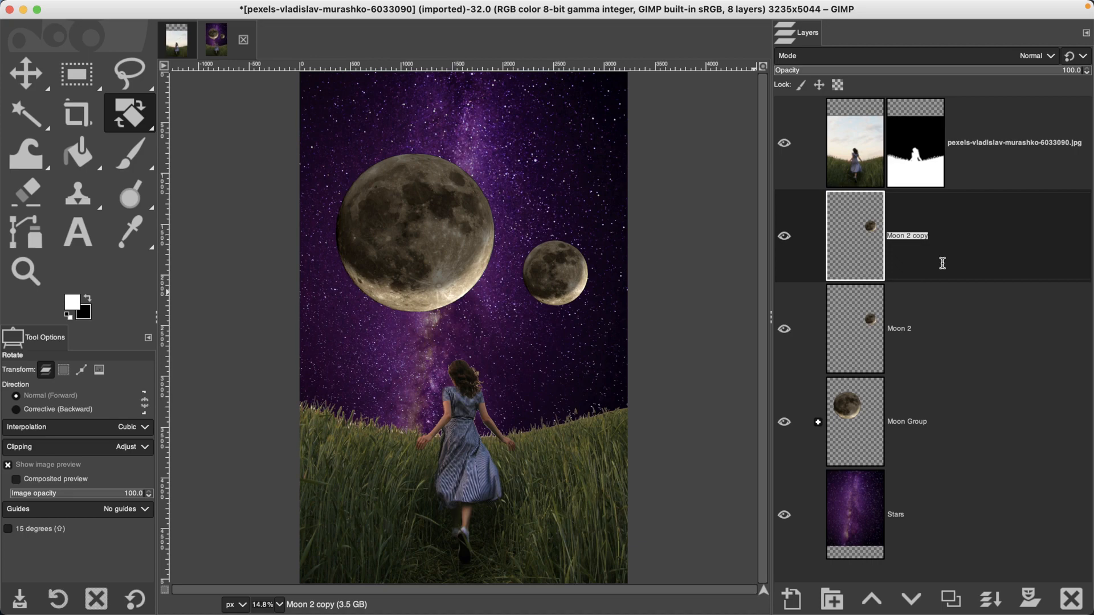
{"action": "type", "text": "Moon 2 Levels Output"}
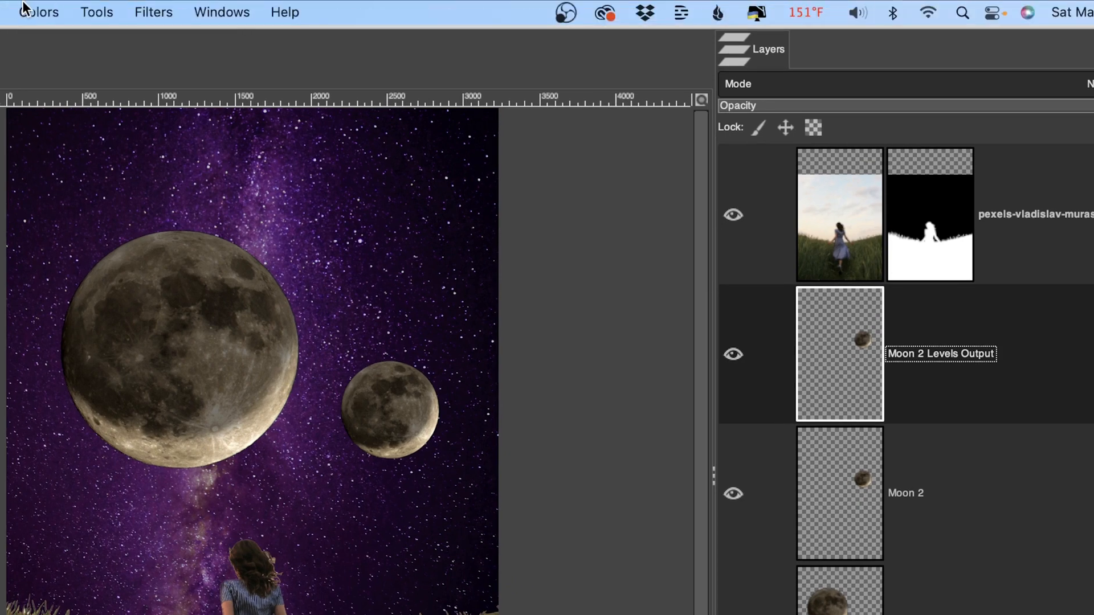
- Apply Levels to the Moon 2 Levels Output layer with a low output level of 23, comparing the preview off and on
{"action": "left_click", "coordinate": [23, 7]}
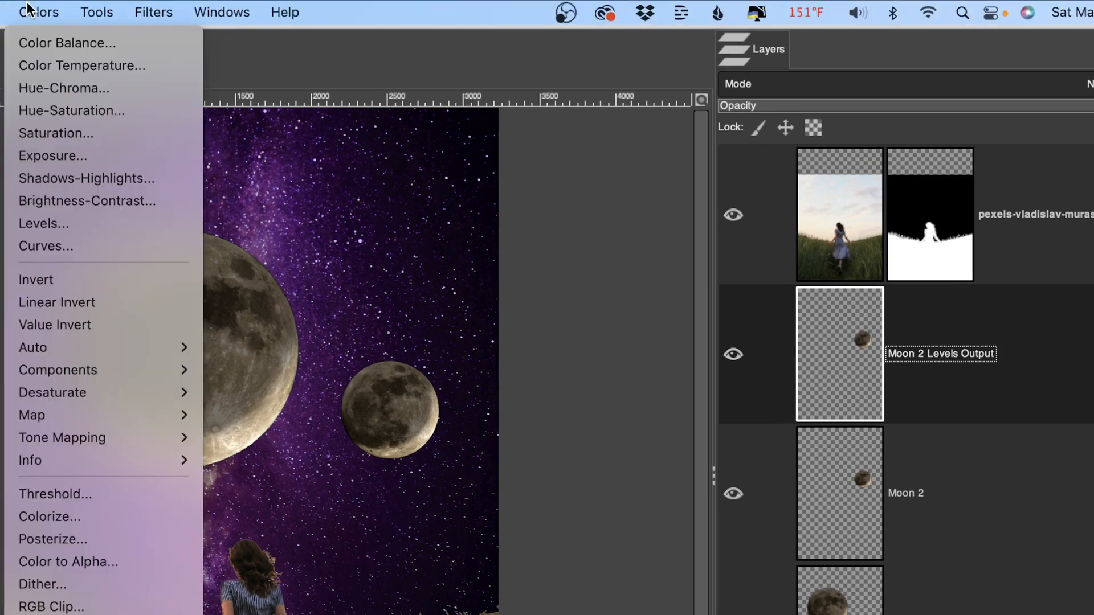
{"action": "left_click", "coordinate": [78, 223]}
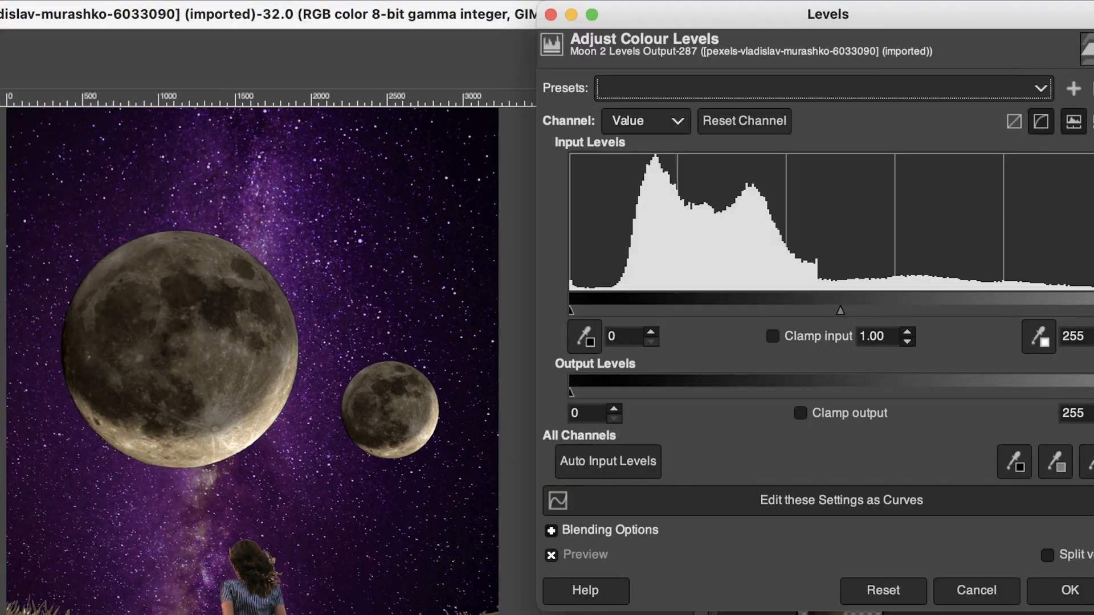
{"action": "mouse_move", "coordinate": [1093, 393]}
{"action": "left_mouse_down"}
{"action": "mouse_move", "coordinate": [1001, 395]}
{"action": "mouse_move", "coordinate": [1093, 393]}
{"action": "left_mouse_up"}
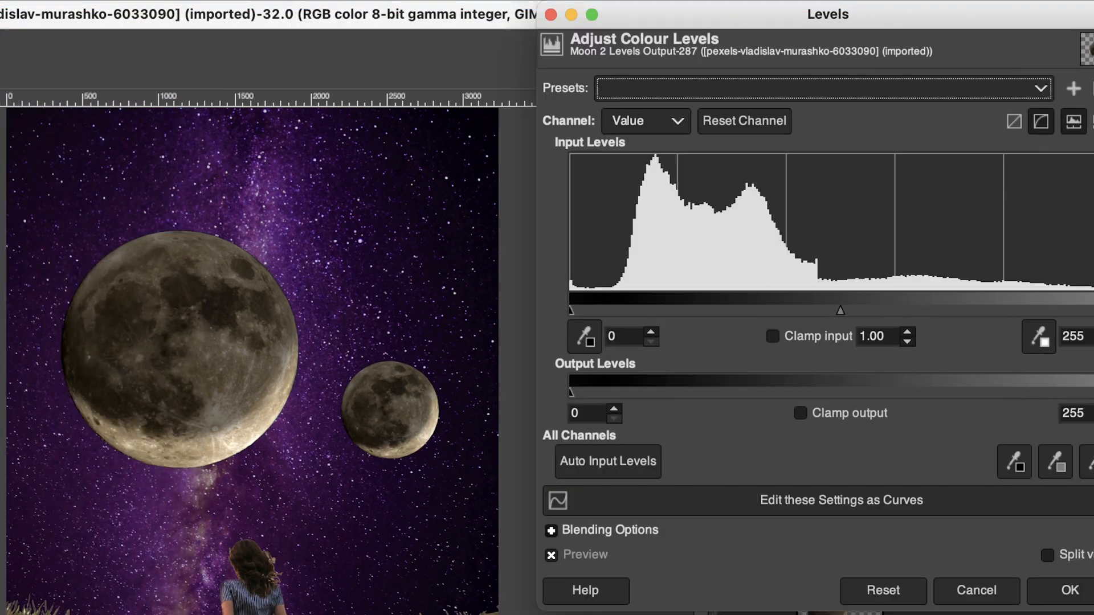
{"action": "left_click_drag", "start_coordinate": [574, 392], "coordinate": [617, 394]}
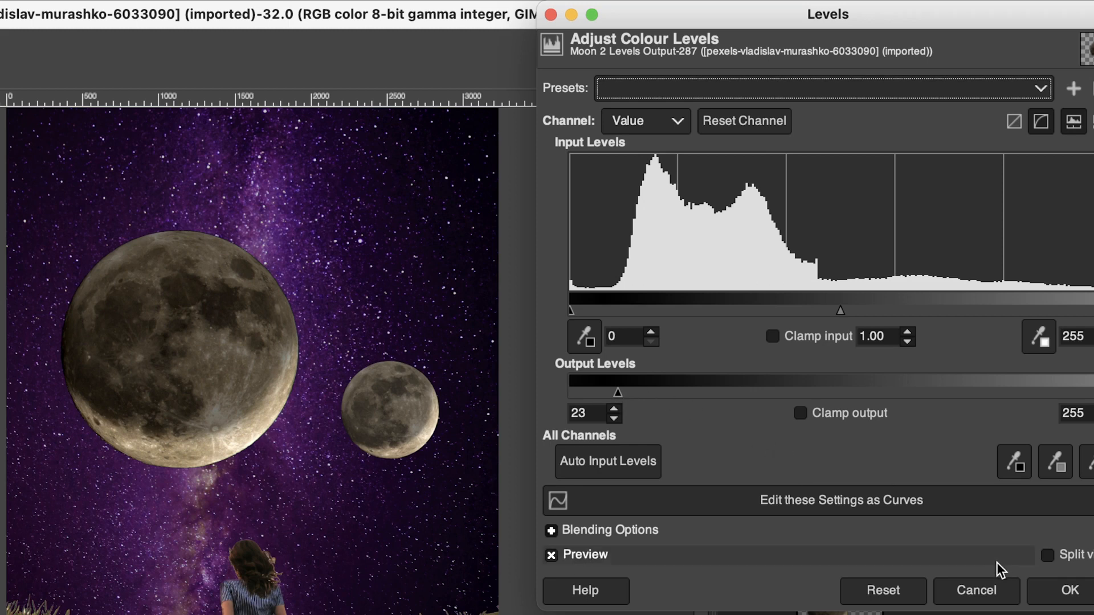
{"action": "left_click", "coordinate": [552, 555]}
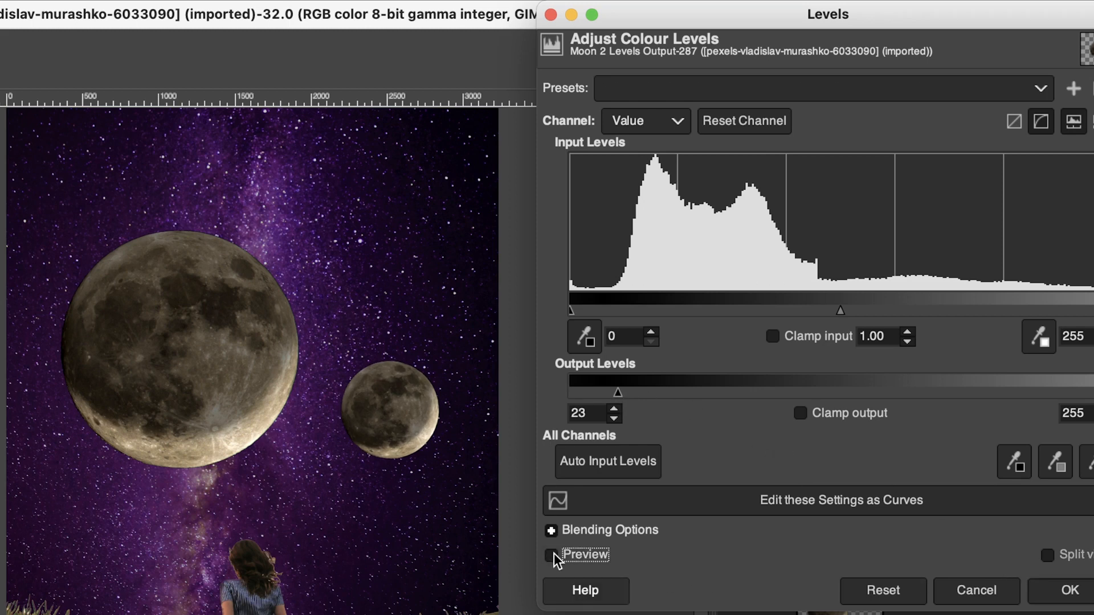
{"action": "left_click", "coordinate": [551, 555]}
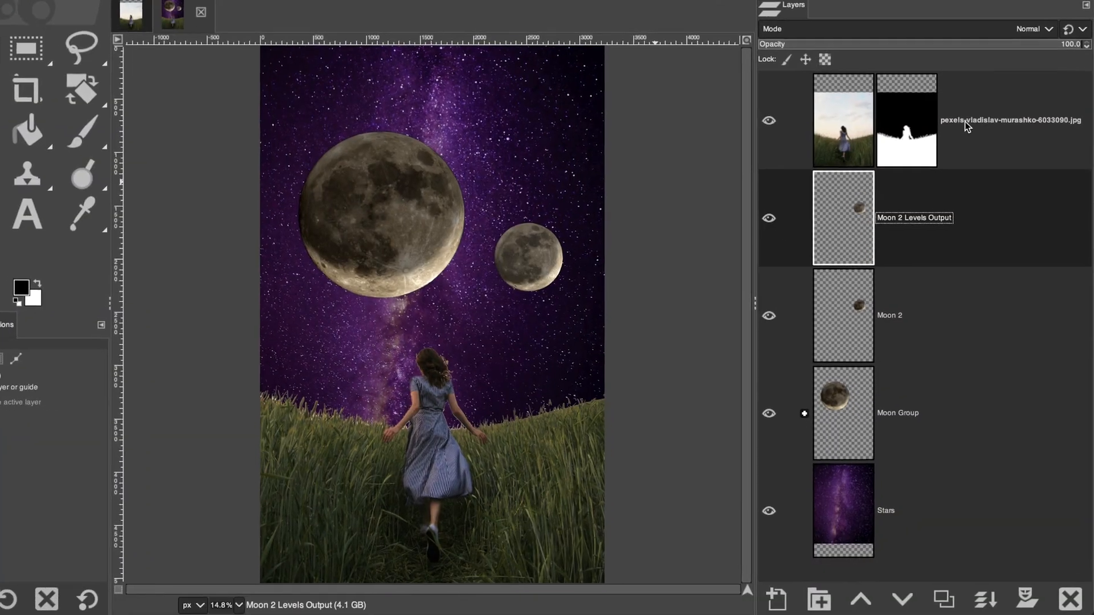
- Rename the masked foreground photo layer as Original
{"action": "double_click", "coordinate": [982, 142]}
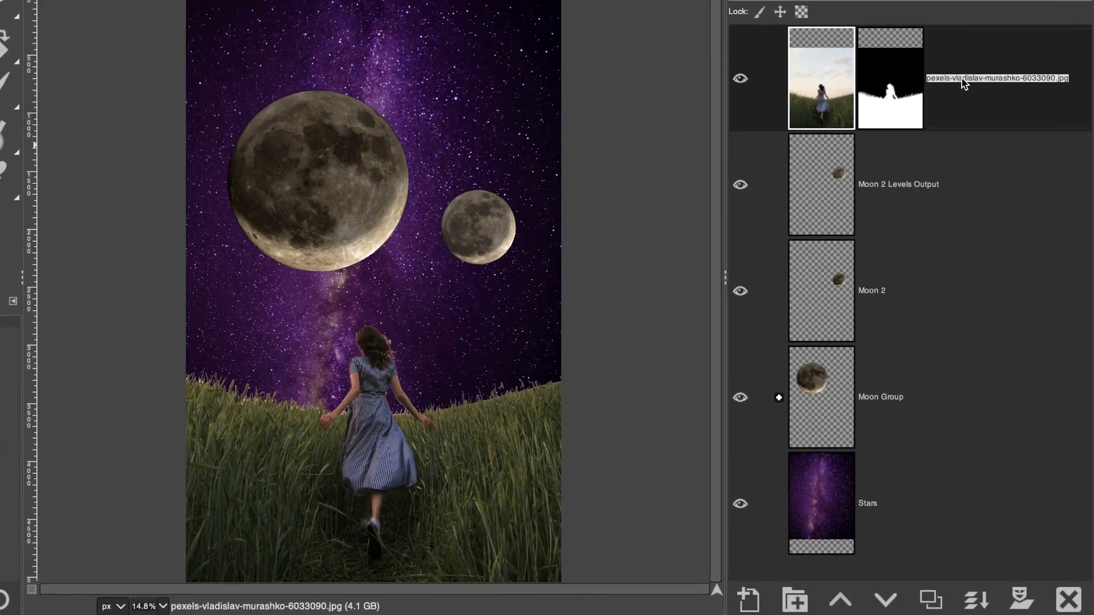
{"action": "type", "text": "Origi"}
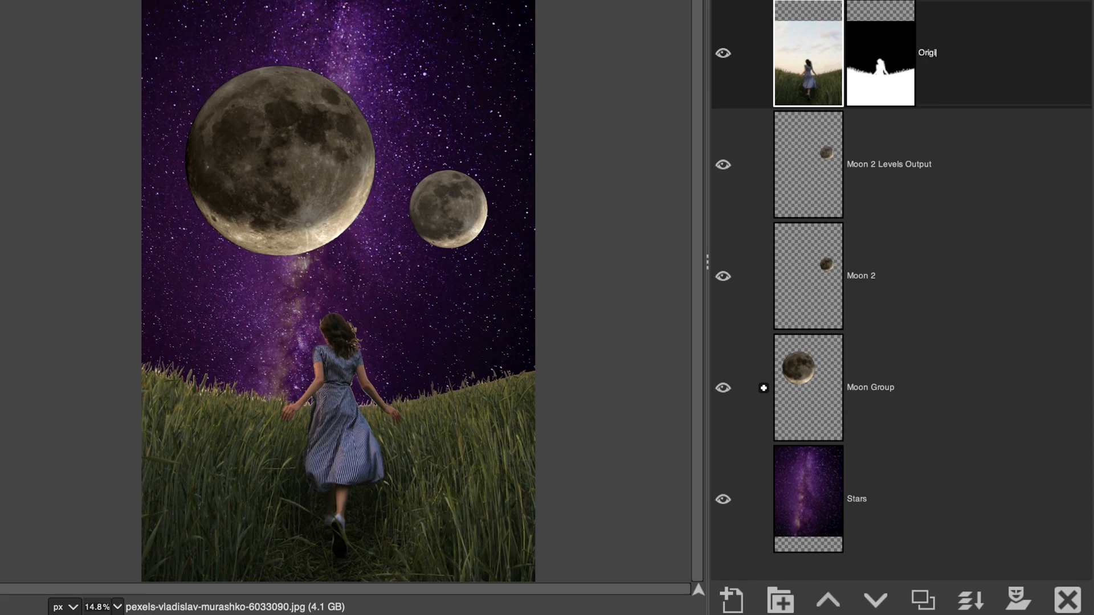
{"action": "type", "text": "nal"}
{"action": "key", "text": "Return"}
- Duplicate the Original layer with its mask and rename the copy Levels Output
{"action": "left_click", "coordinate": [923, 599]}
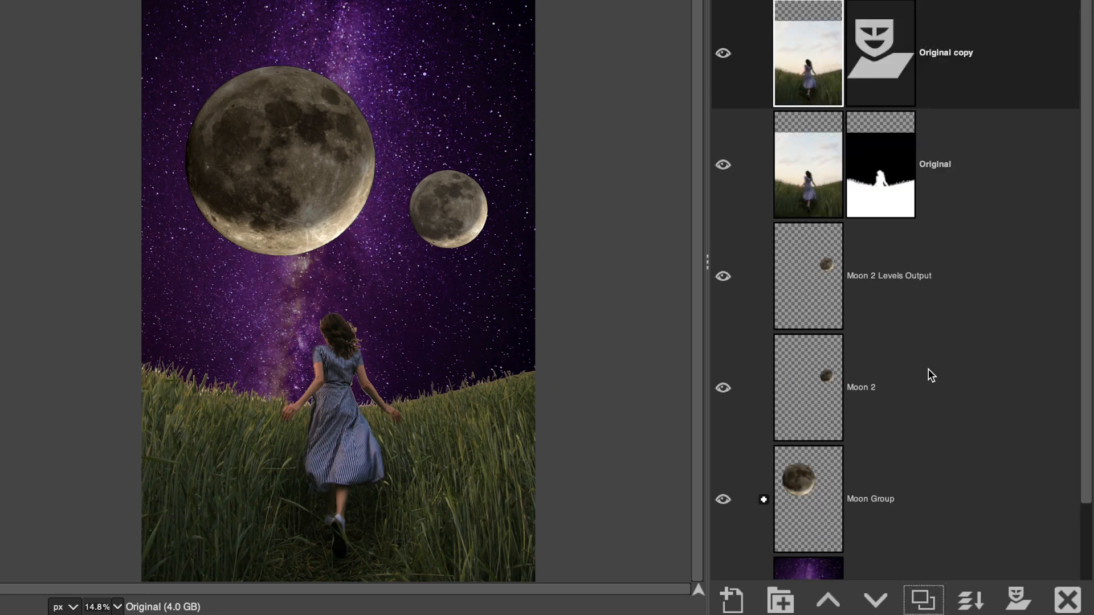
{"action": "double_click", "coordinate": [952, 51]}
{"action": "type", "text": "Levels Output"}
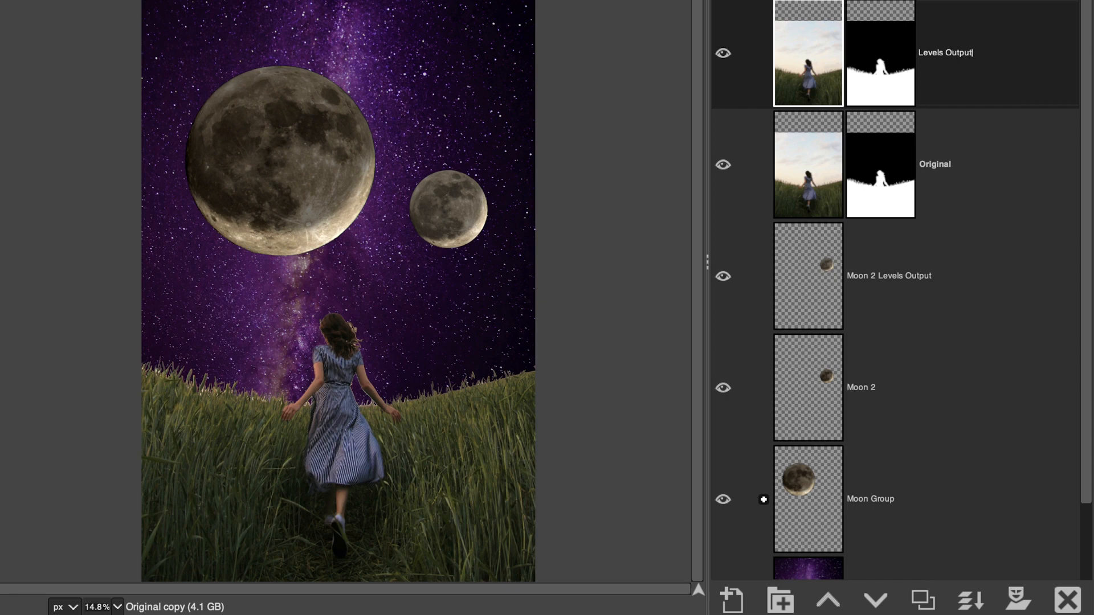
{"action": "key", "text": "Return"}
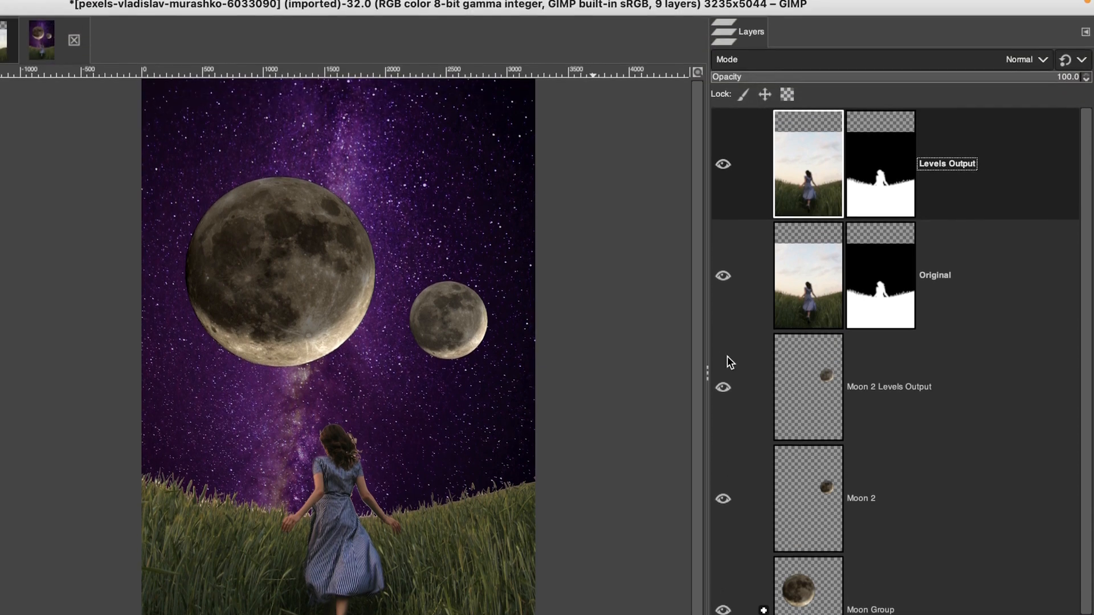
- Darken the Levels Output layer with Levels by lowering its high output level well below the maximum
{"action": "left_click", "coordinate": [177, 9]}
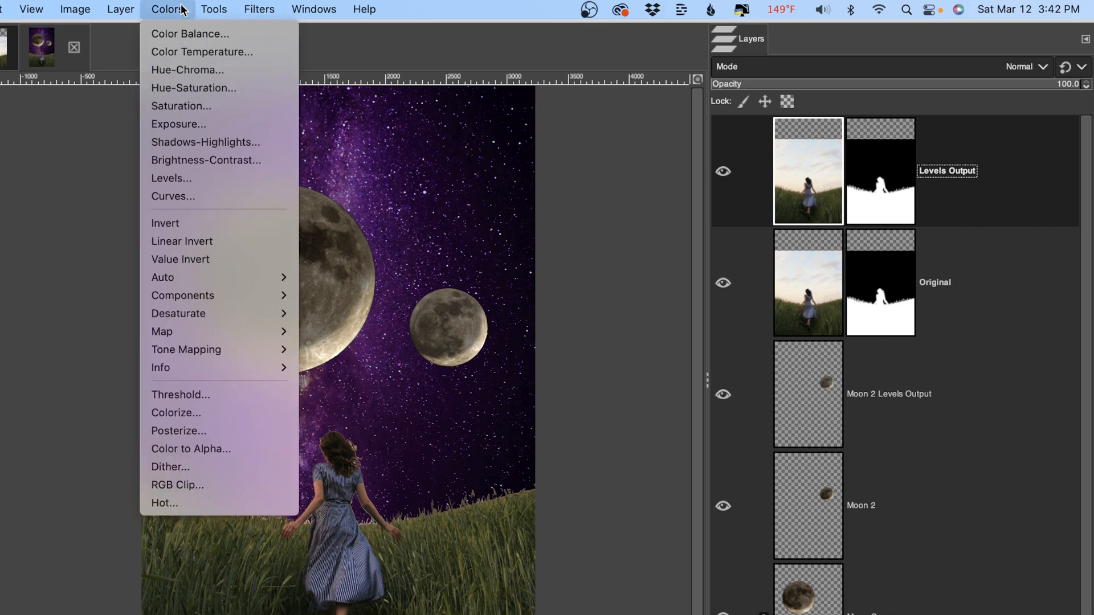
{"action": "left_click", "coordinate": [180, 179]}
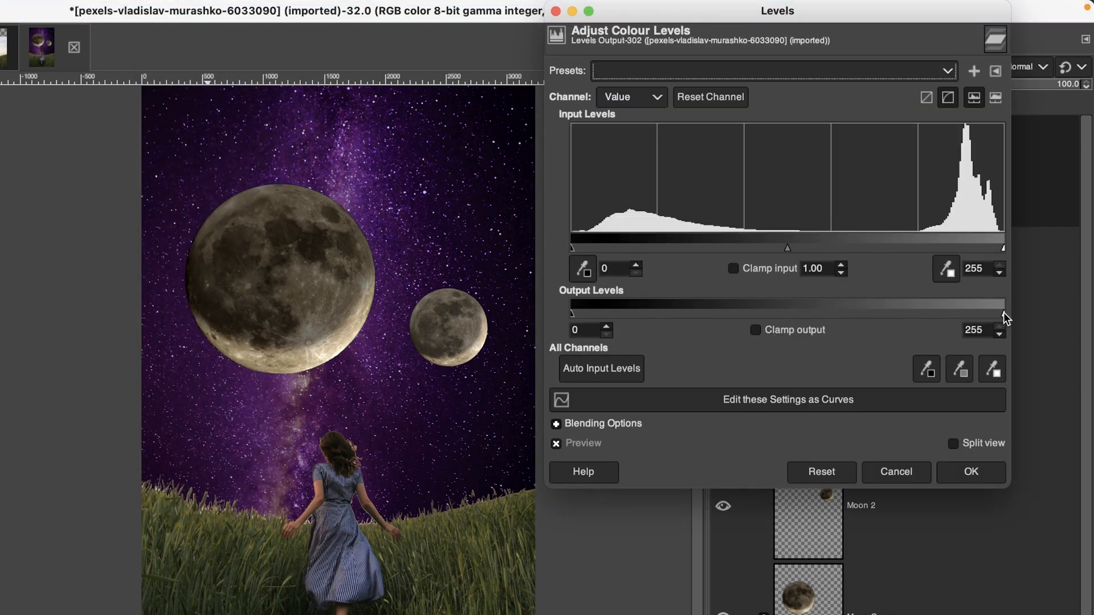
{"action": "left_click_drag", "start_coordinate": [999, 315], "coordinate": [826, 312]}
{"action": "left_click", "coordinate": [986, 473]}
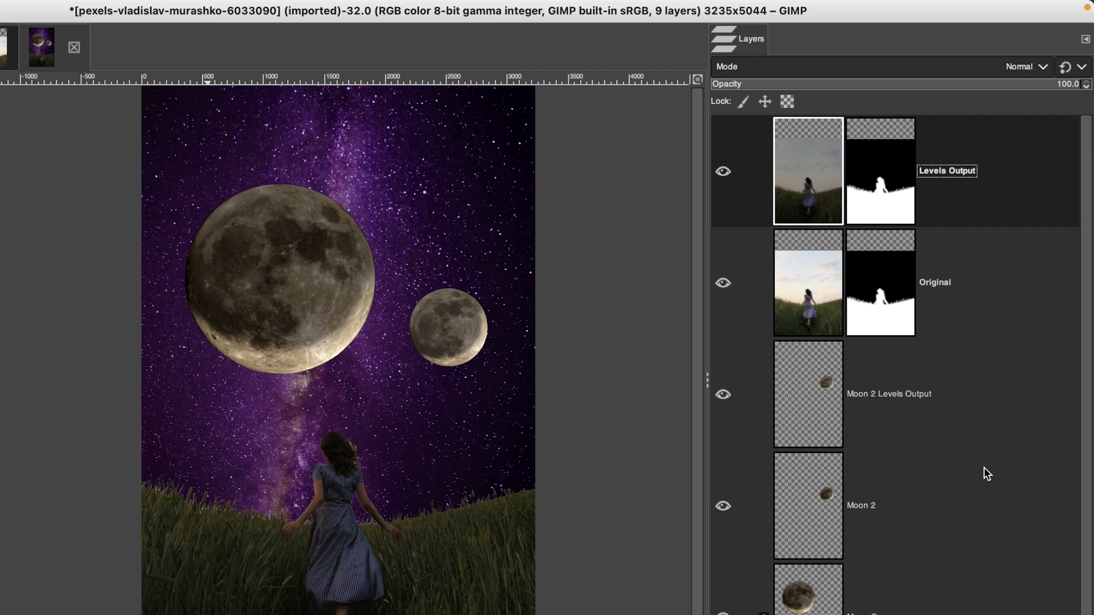
- Paint black on the Levels Output mask over the grass and woman, using the 2. Hardness 075 brush at size 457 and opacities including 22.3, 32.6 and 45.1
{"action": "left_click", "coordinate": [873, 189]}
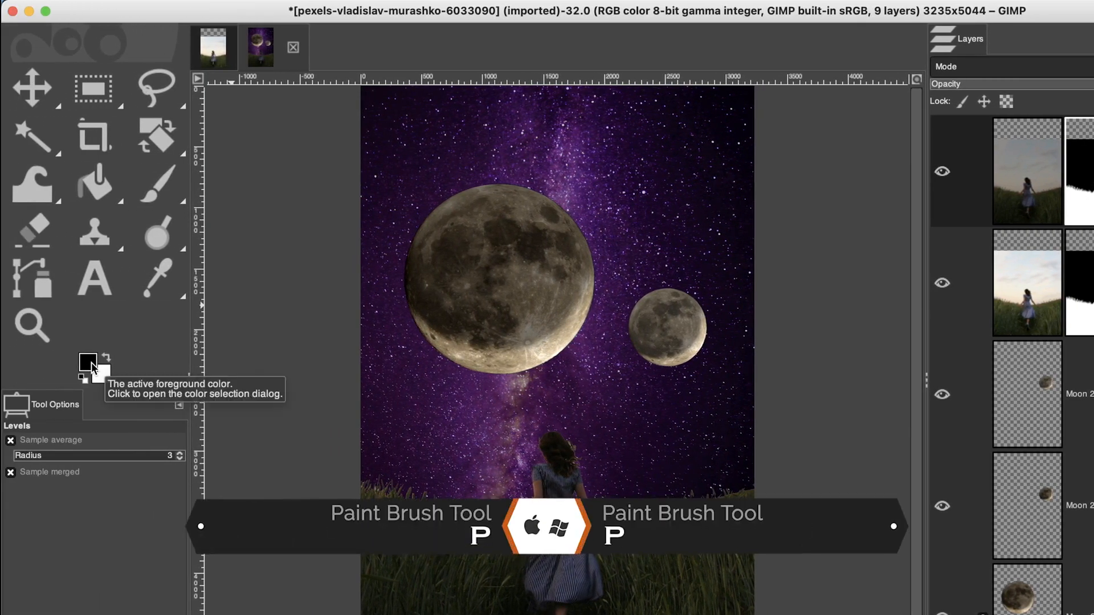
{"action": "key", "text": "p"}
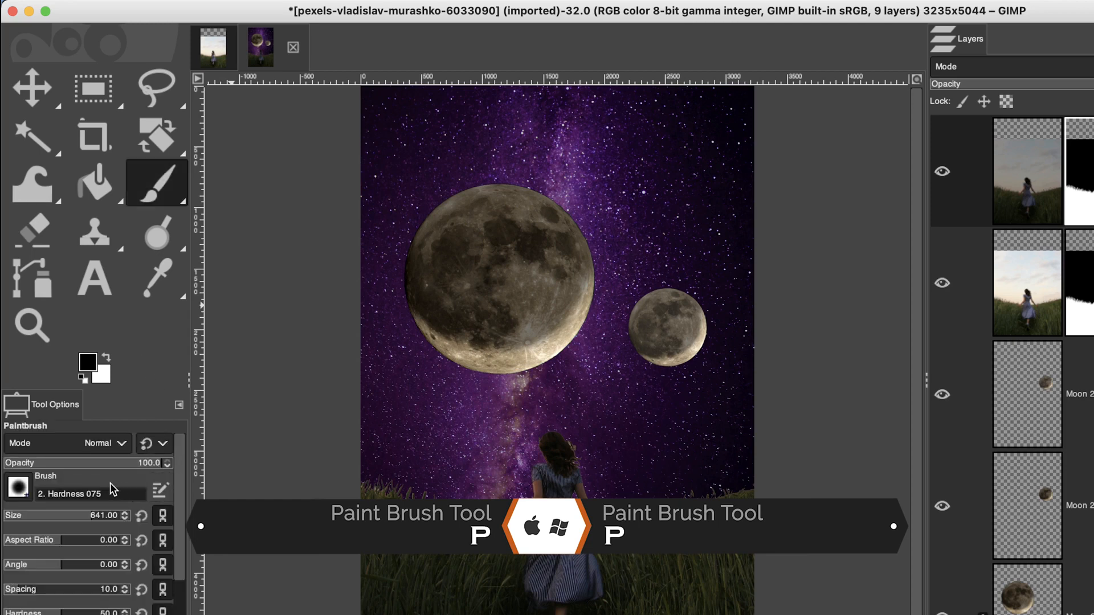
{"action": "left_click", "coordinate": [39, 460]}
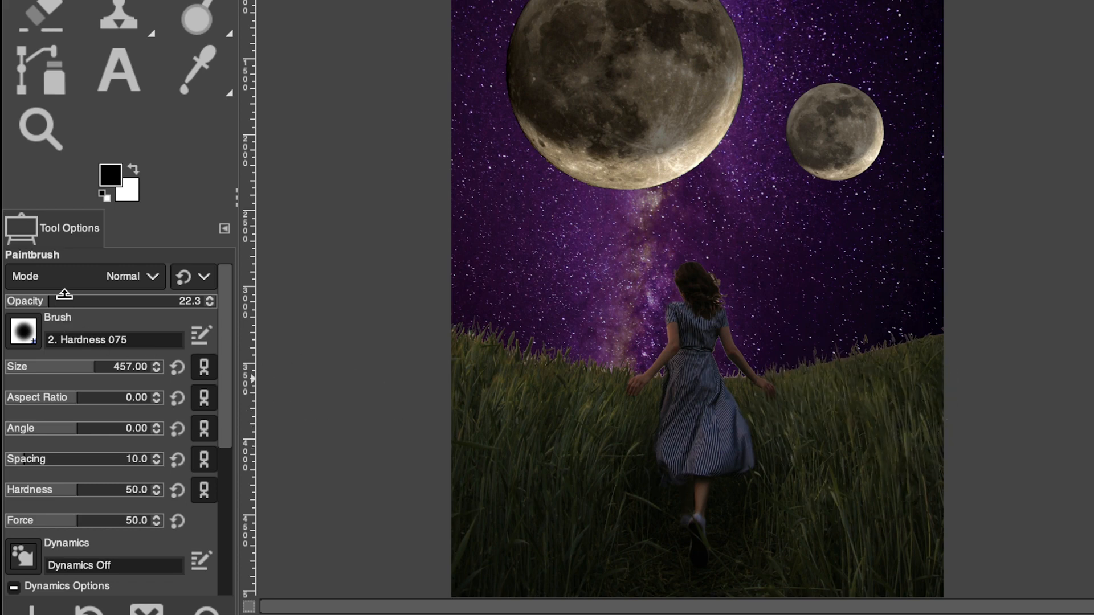
{"action": "left_click_drag", "start_coordinate": [64, 294], "coordinate": [70, 292]}
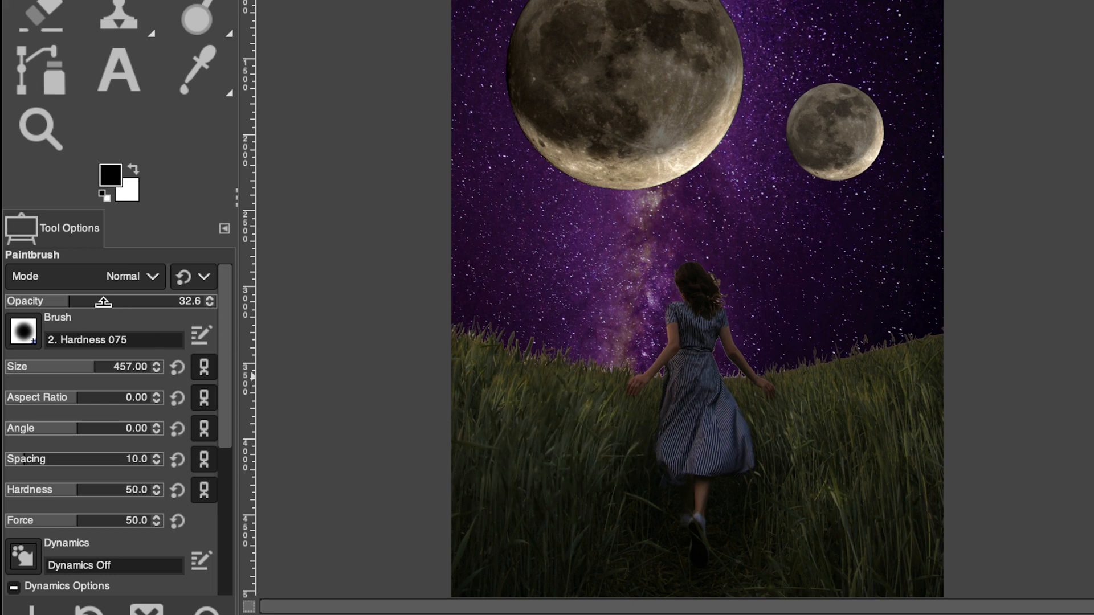
{"action": "left_click_drag", "start_coordinate": [103, 301], "coordinate": [95, 301]}
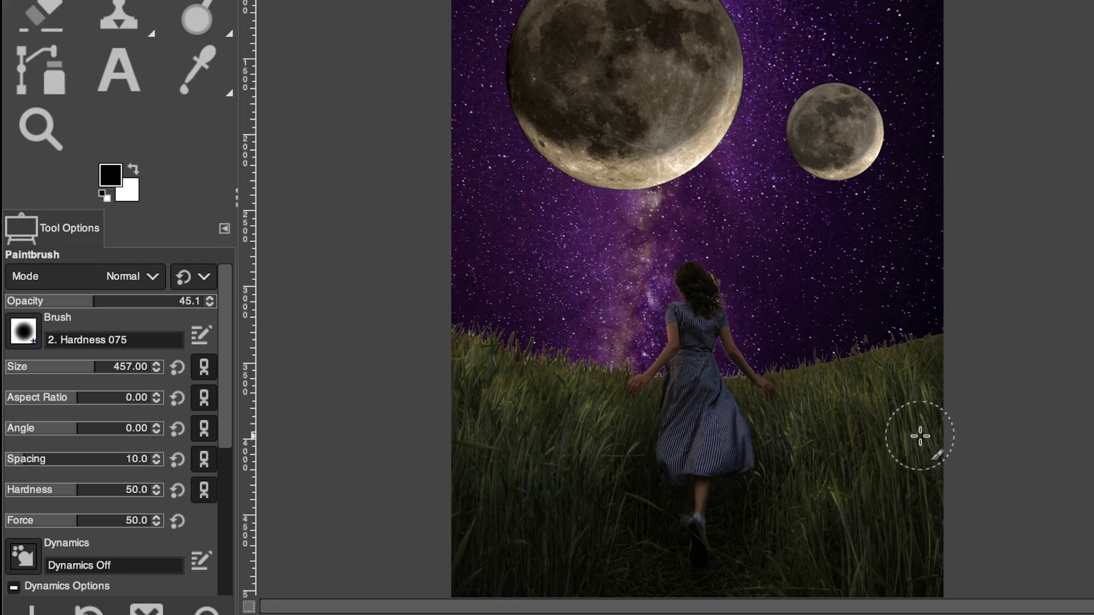
{"action": "left_click", "coordinate": [48, 299]}
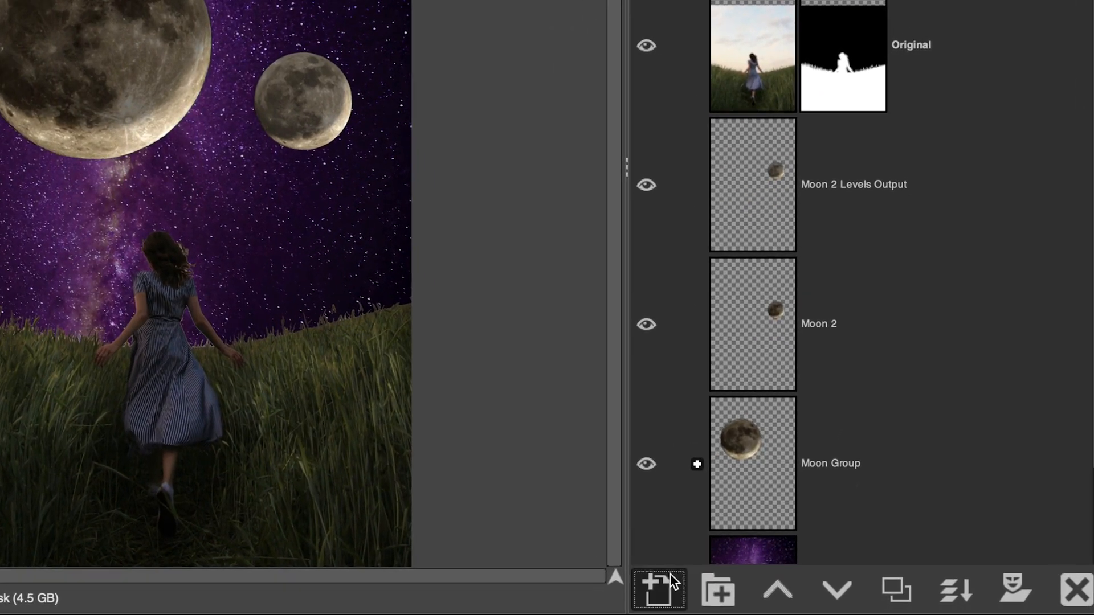
- Create a new transparency-filled layer named Color above the Levels Output layer
{"action": "left_click", "coordinate": [793, 598]}
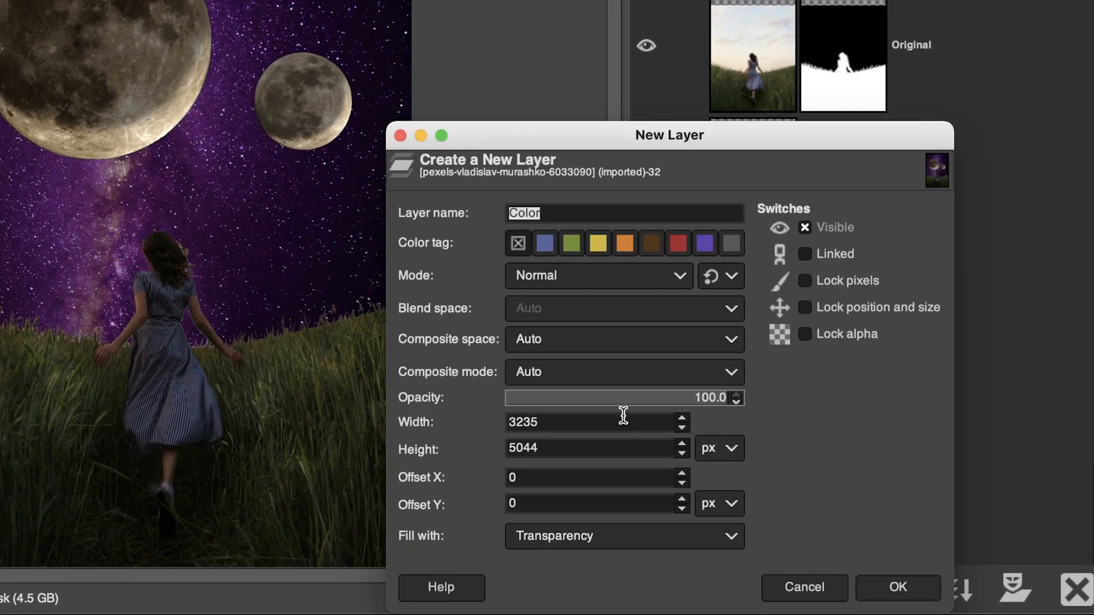
{"action": "left_click", "coordinate": [633, 545]}
{"action": "left_click", "coordinate": [664, 540]}
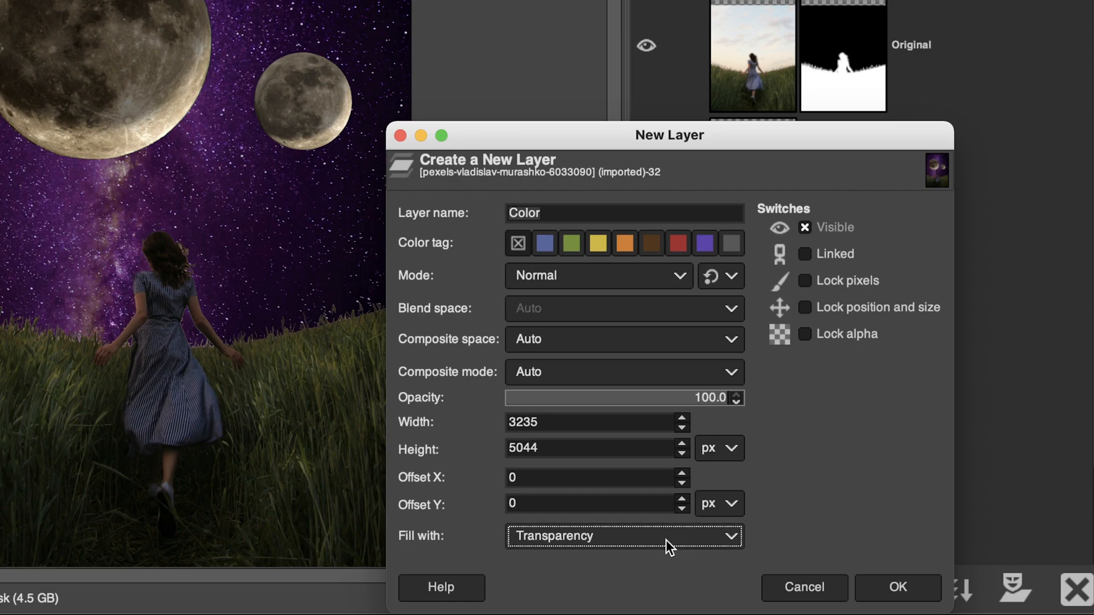
{"action": "left_click", "coordinate": [898, 587]}
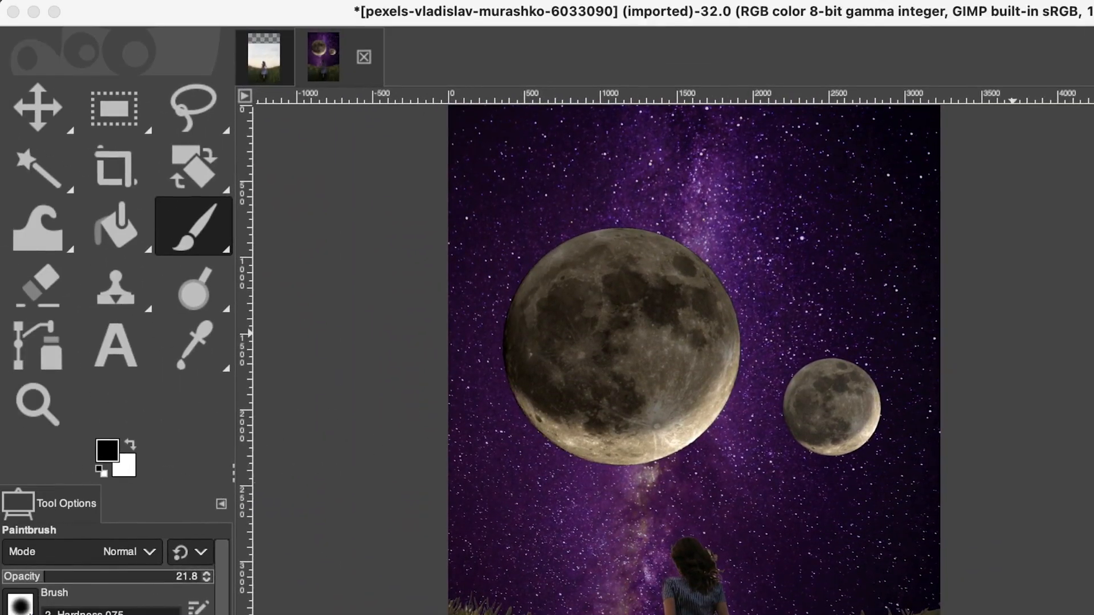
- Sample the purple 6b2b75 from the starry sky as the foreground colour and bucket-fill the Color layer with it
{"action": "left_click", "coordinate": [114, 451]}
{"action": "left_click_drag", "start_coordinate": [868, 265], "coordinate": [291, 110]}
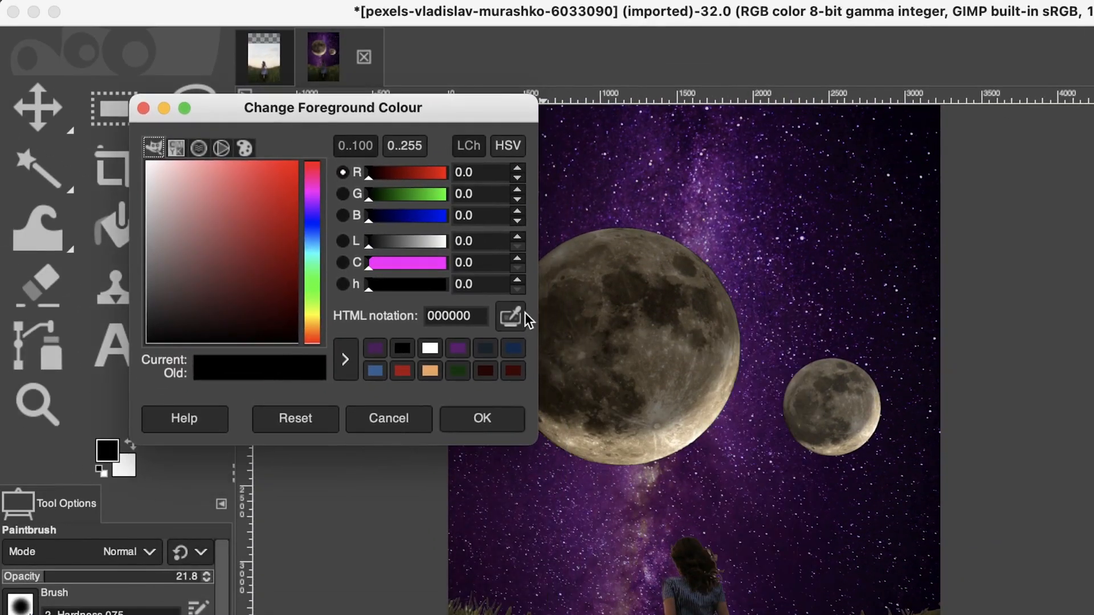
{"action": "left_click", "coordinate": [510, 317]}
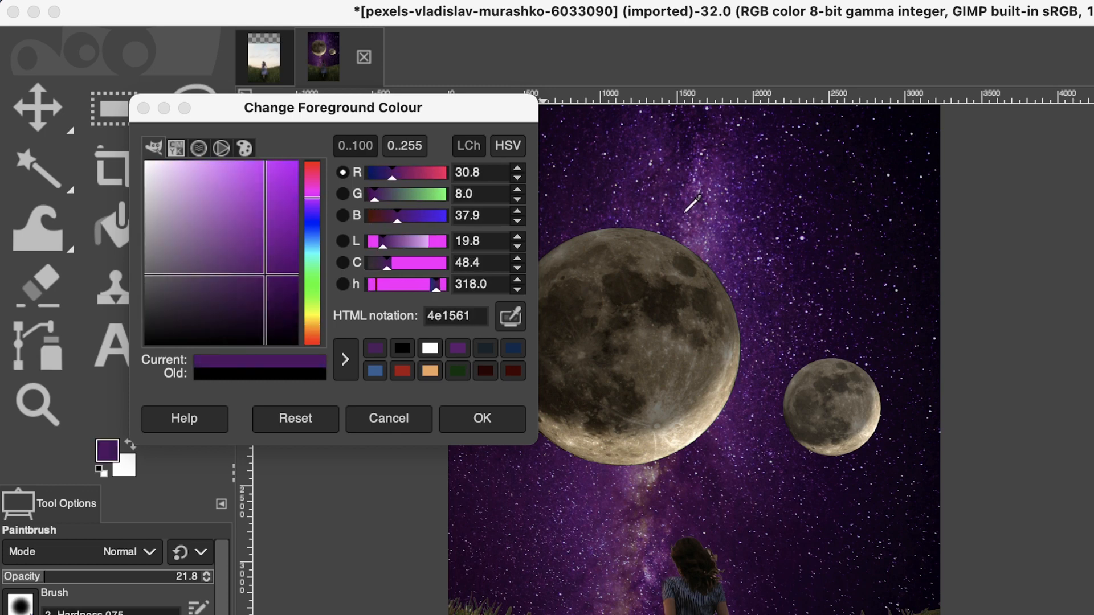
{"action": "left_click", "coordinate": [685, 221]}
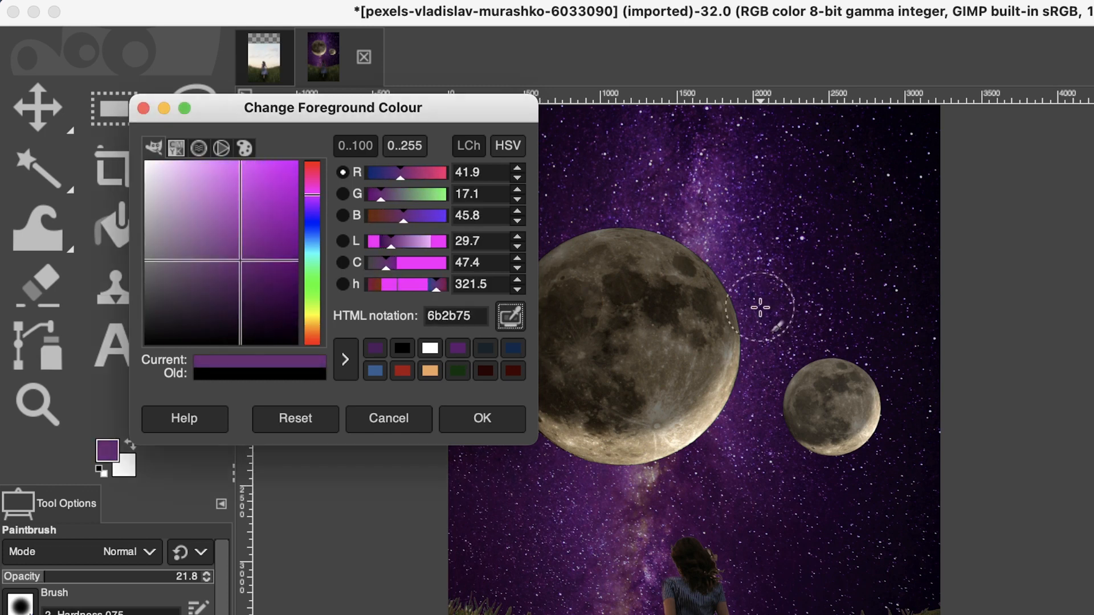
{"action": "left_click", "coordinate": [461, 423]}
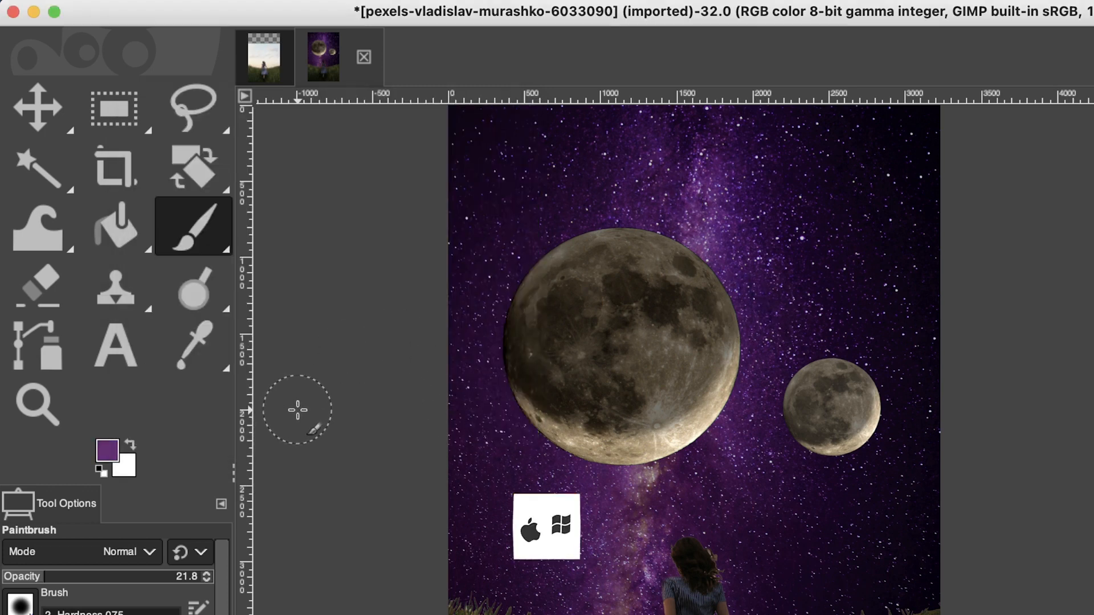
{"action": "key", "text": "shift+b"}
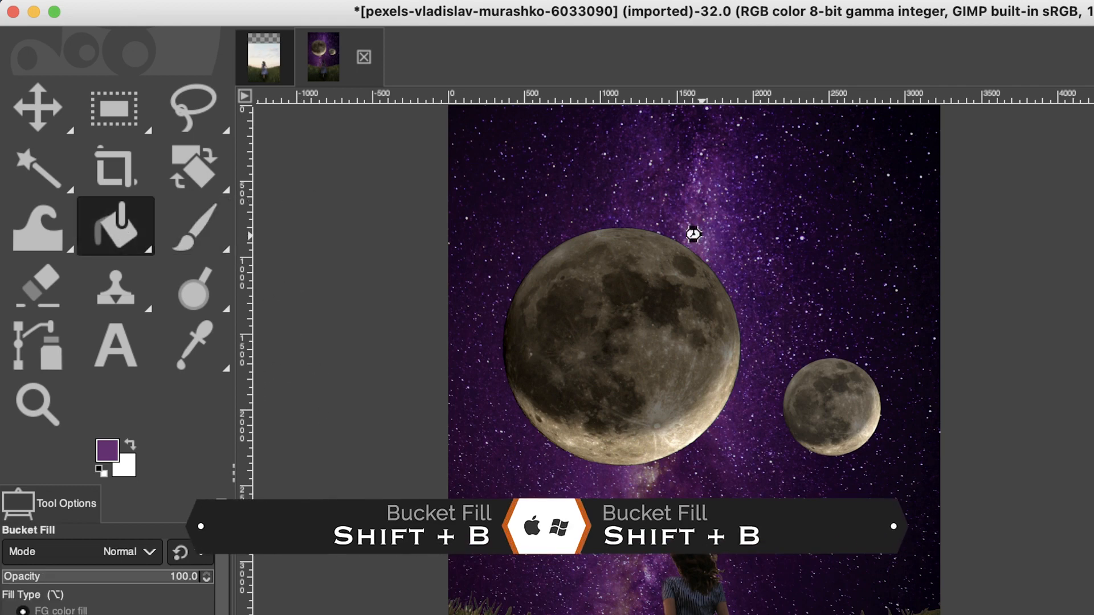
{"action": "left_click", "coordinate": [888, 438]}
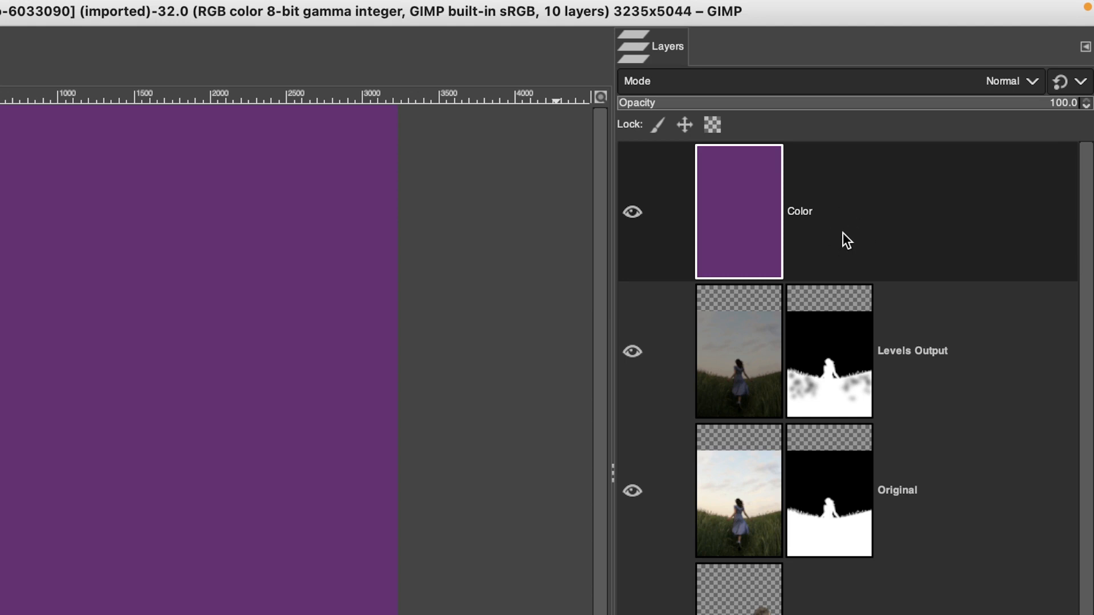
- Set the Color layer's blend mode to Vivid light and its opacity to 64.5
{"action": "left_click", "coordinate": [923, 87]}
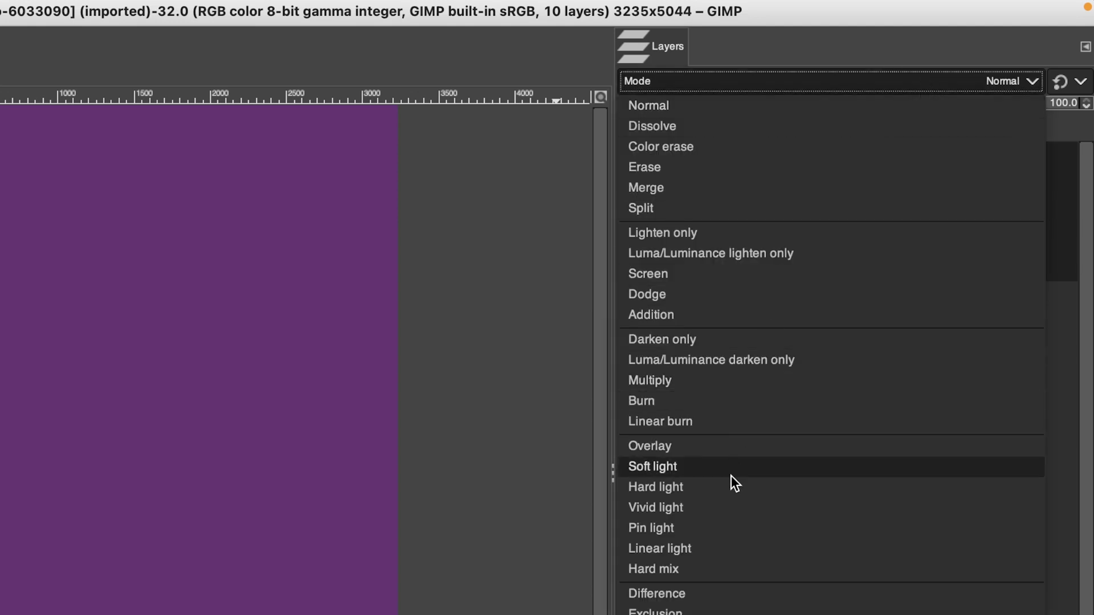
{"action": "left_click", "coordinate": [731, 507]}
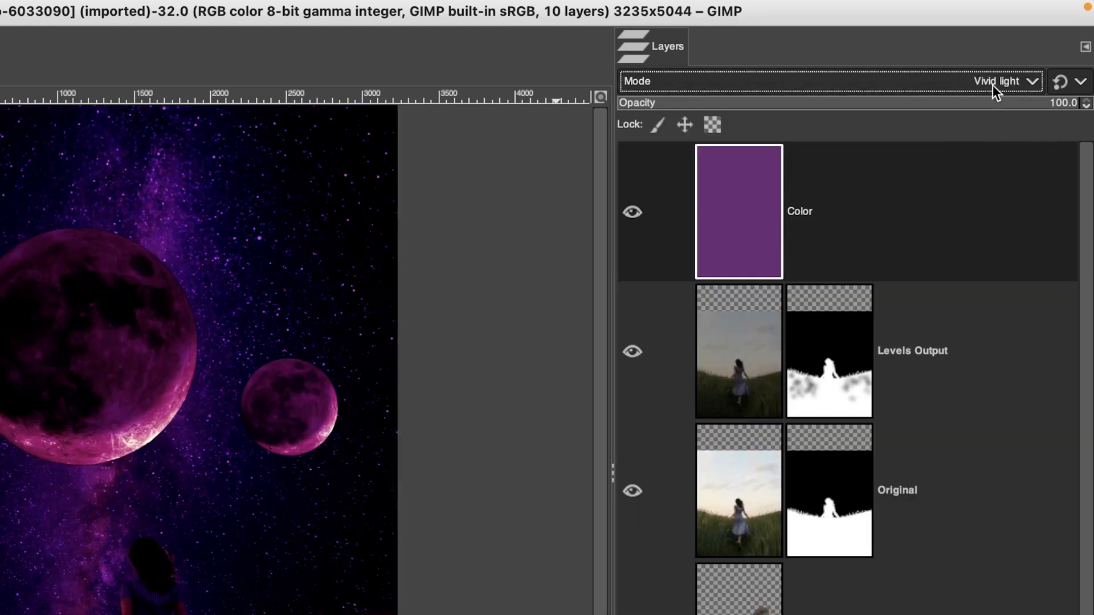
{"action": "left_click", "coordinate": [952, 97]}
{"action": "left_click_drag", "start_coordinate": [951, 98], "coordinate": [916, 100]}
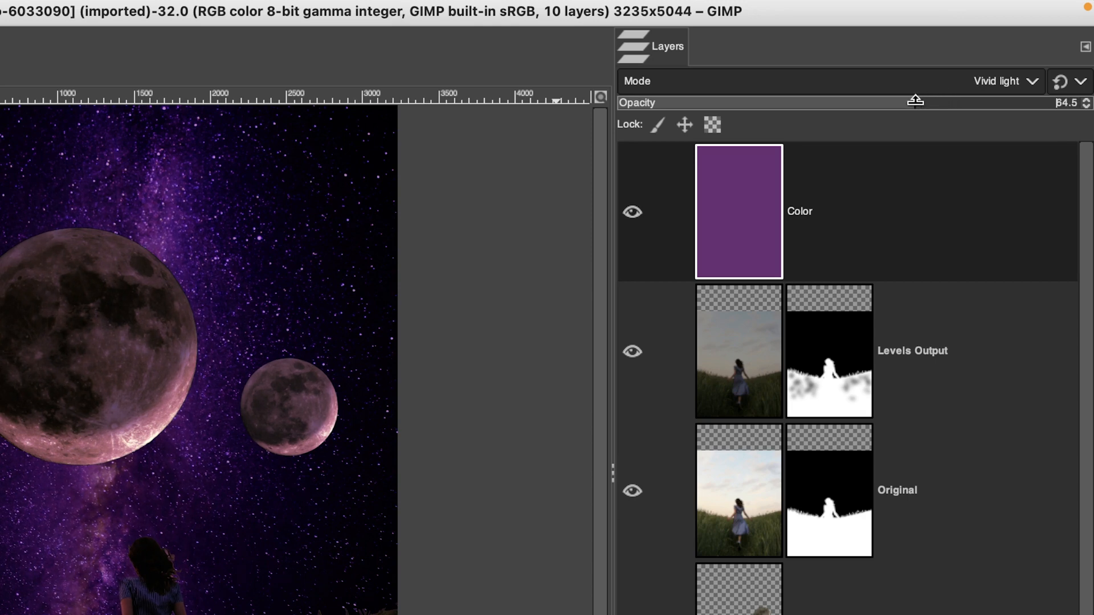
- Convert the Levels Output mask to a selection, add it as the Color layer's mask and clear the selection
{"action": "left_click", "coordinate": [827, 364]}
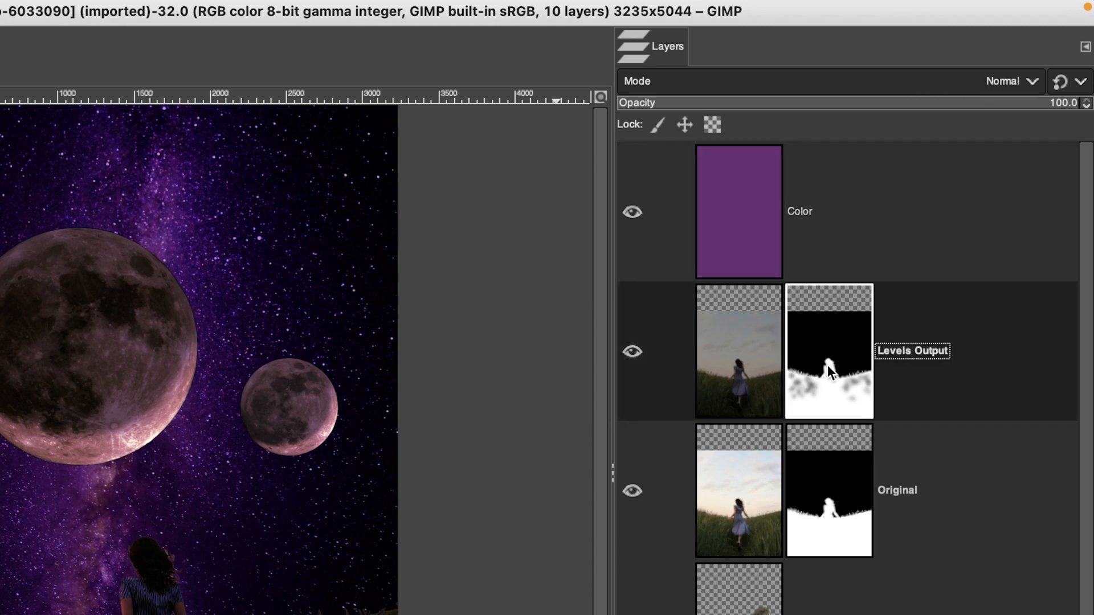
{"action": "right_click", "coordinate": [828, 364]}
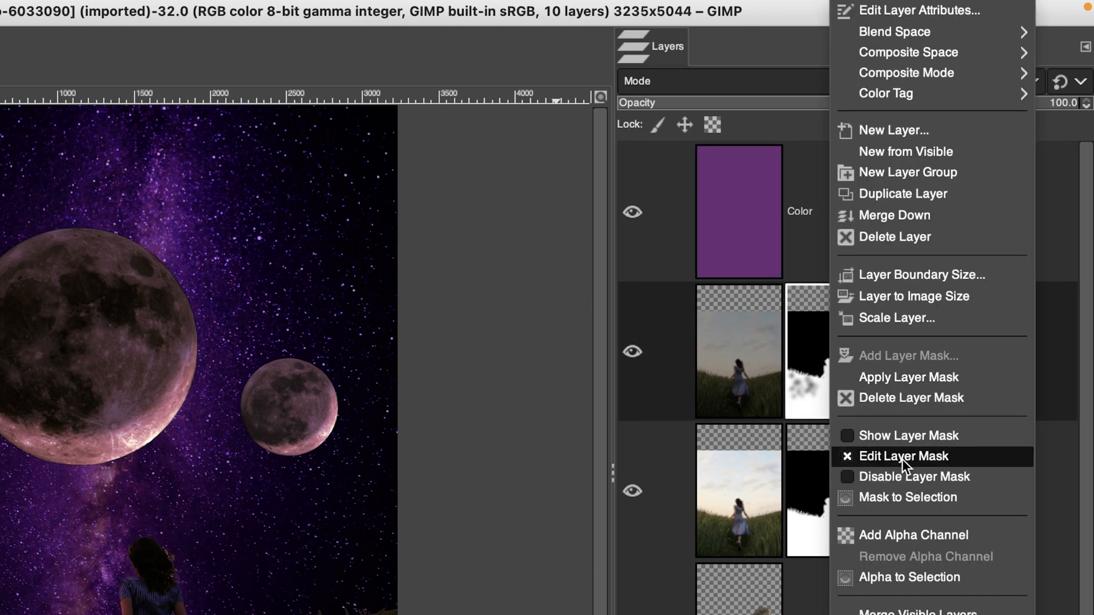
{"action": "left_click", "coordinate": [902, 498]}
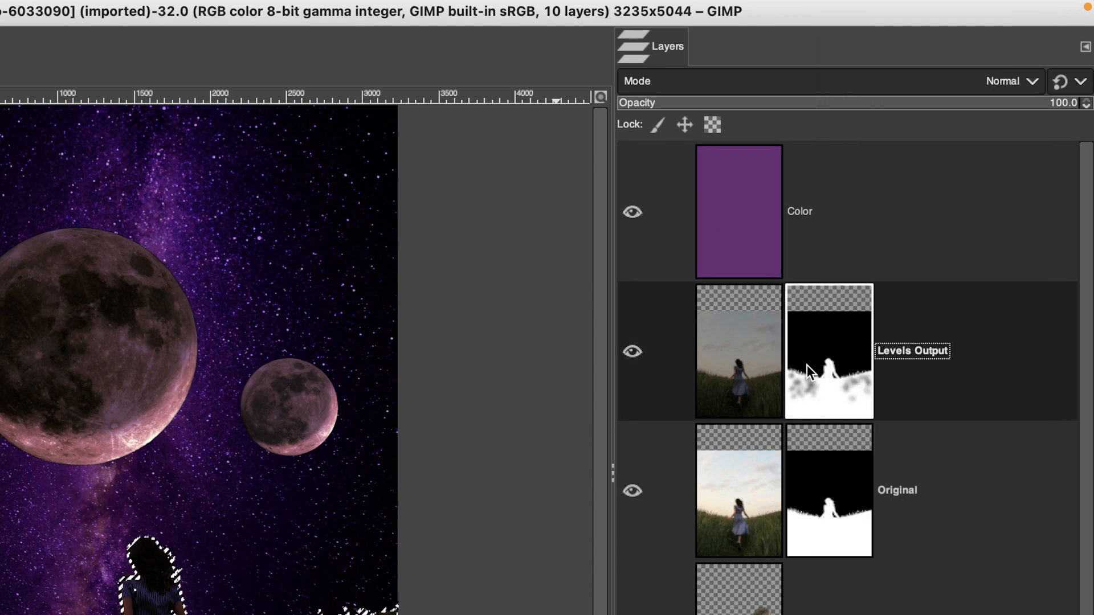
{"action": "left_click", "coordinate": [764, 214]}
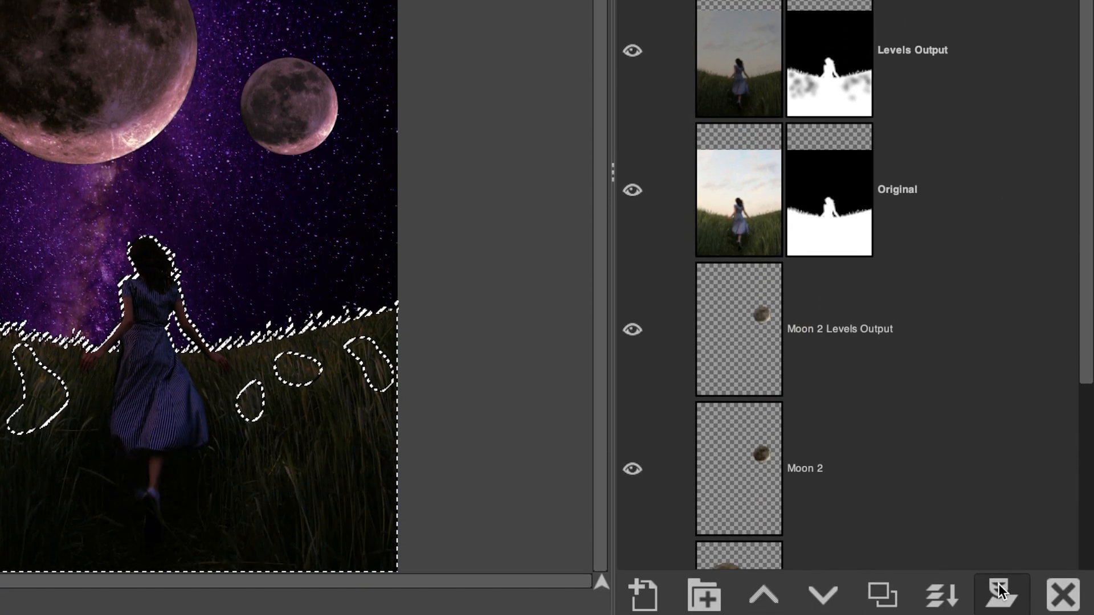
{"action": "left_click", "coordinate": [999, 587]}
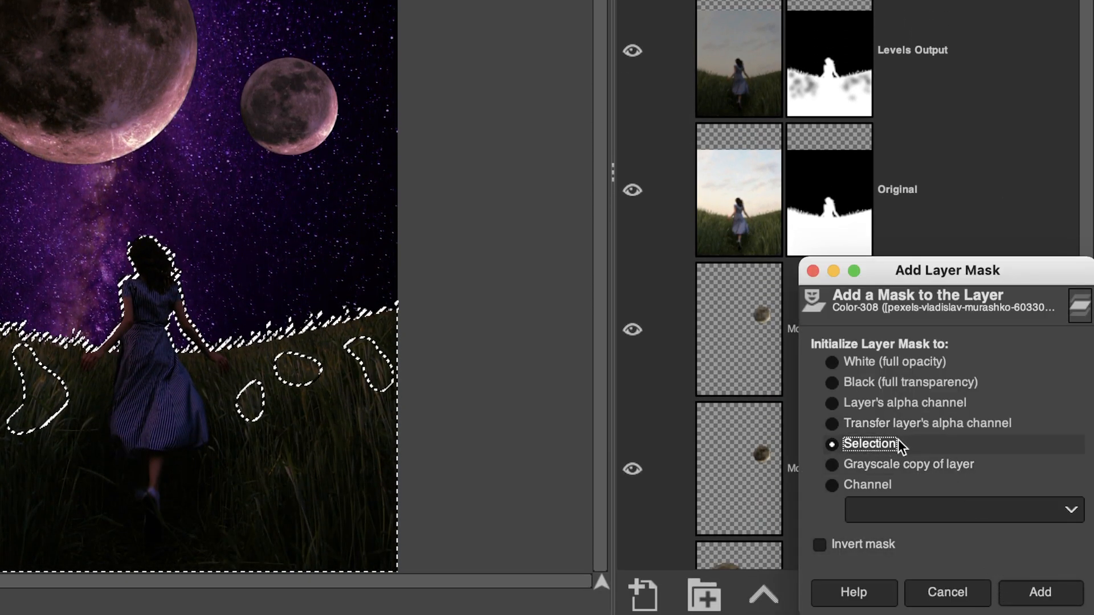
{"action": "left_click", "coordinate": [1040, 592]}
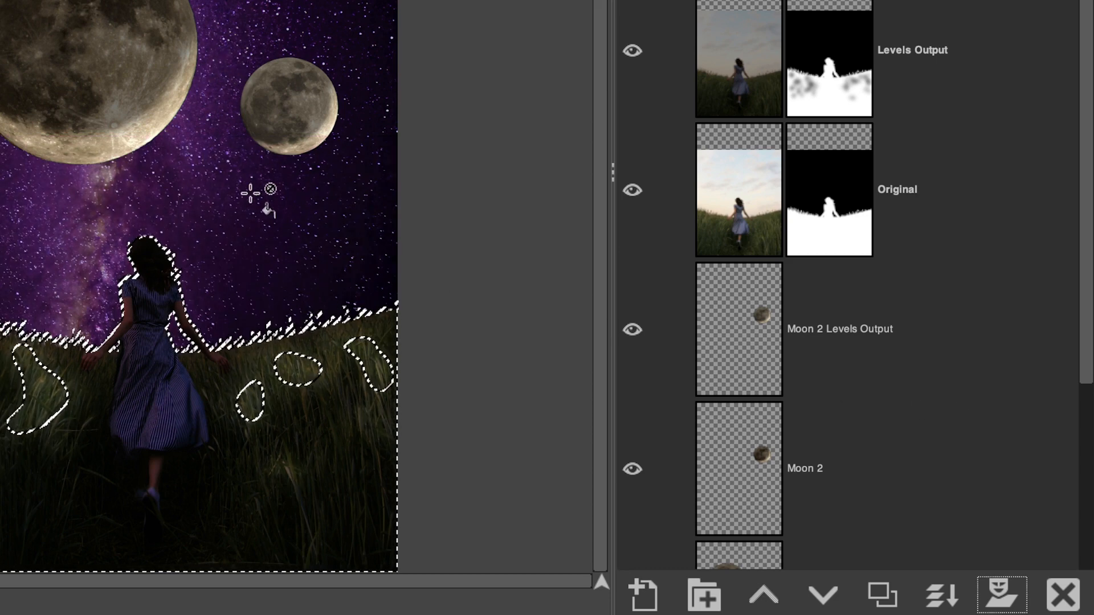
{"action": "key", "text": "shift+ctrl+a"}
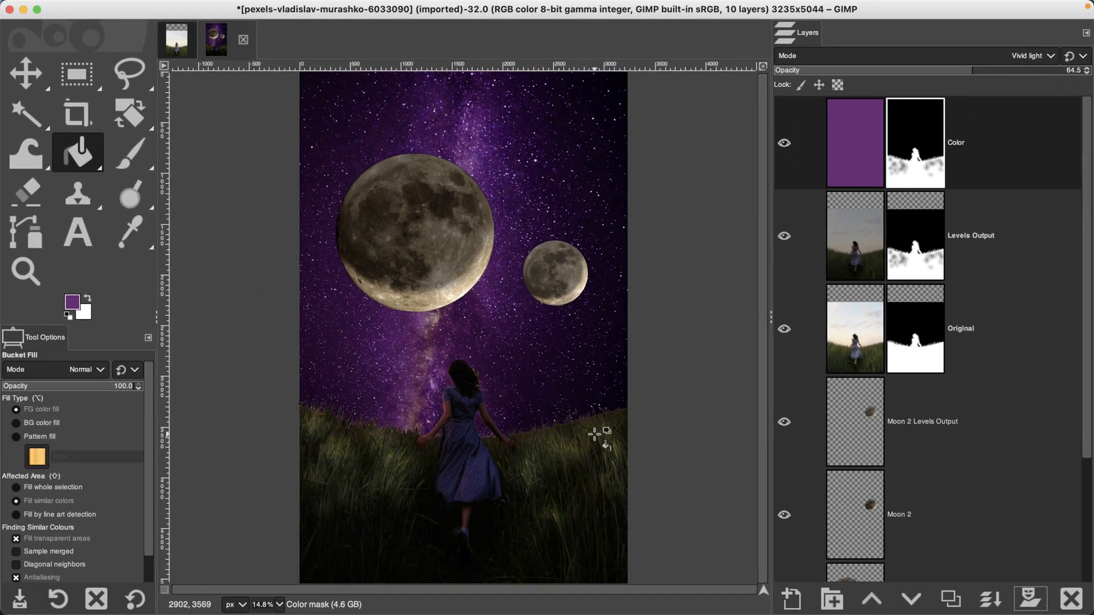
- Lower the Color layer's opacity to 45.7 and slightly further, and reset the foreground and background colours to default
{"action": "left_click", "coordinate": [845, 168]}
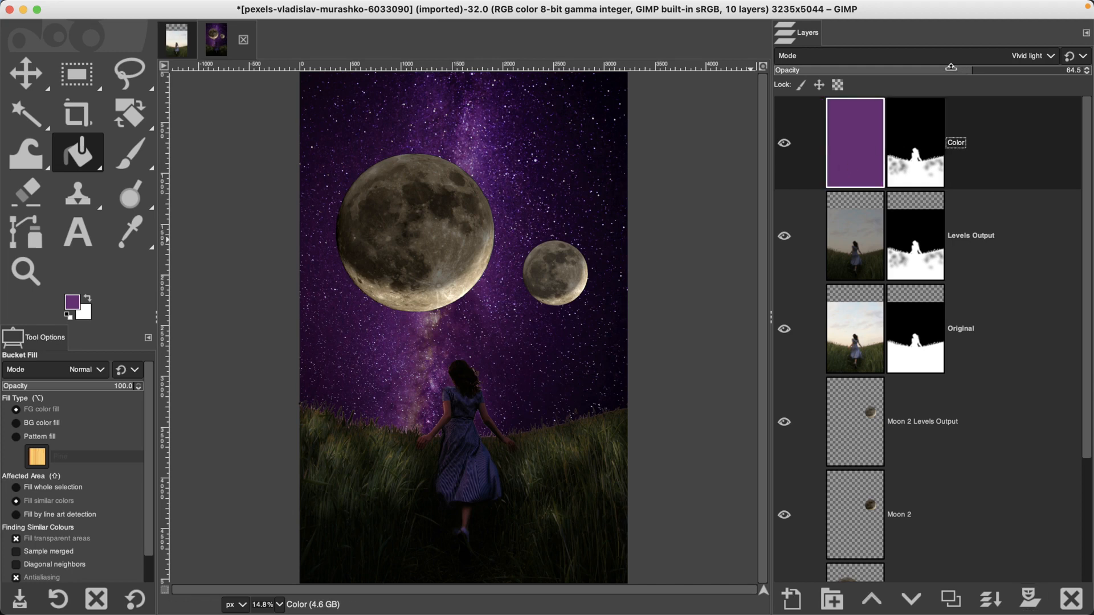
{"action": "left_click_drag", "start_coordinate": [951, 67], "coordinate": [915, 68]}
{"action": "left_click", "coordinate": [912, 141]}
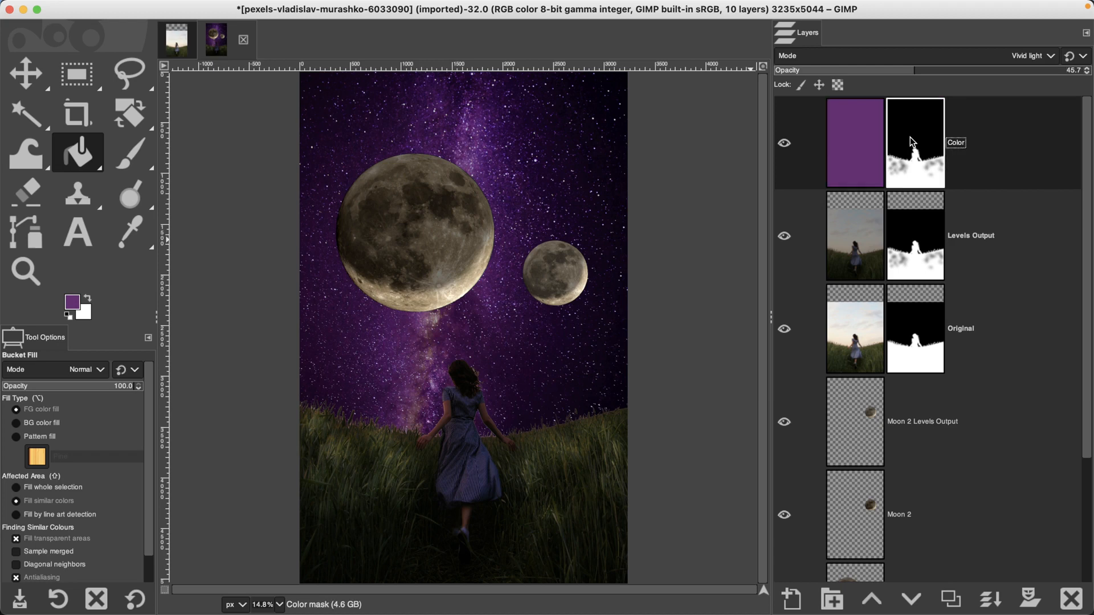
{"action": "left_click", "coordinate": [67, 315]}
{"action": "left_click_drag", "start_coordinate": [897, 67], "coordinate": [893, 69]}
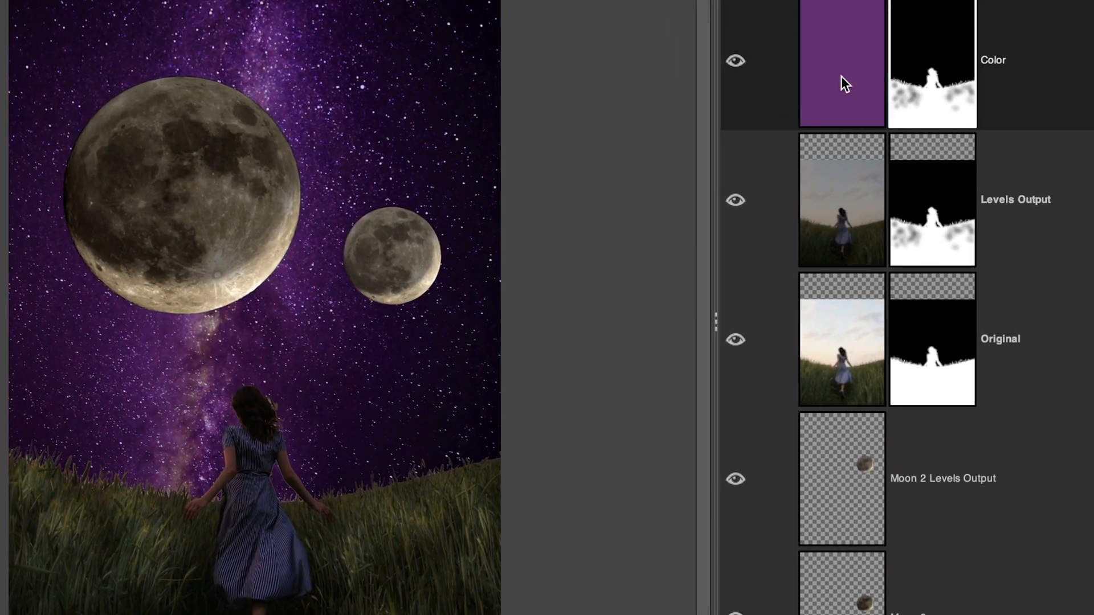
- Create a new layer from the visible image and rename it Matte Effect
{"action": "right_click", "coordinate": [841, 76]}
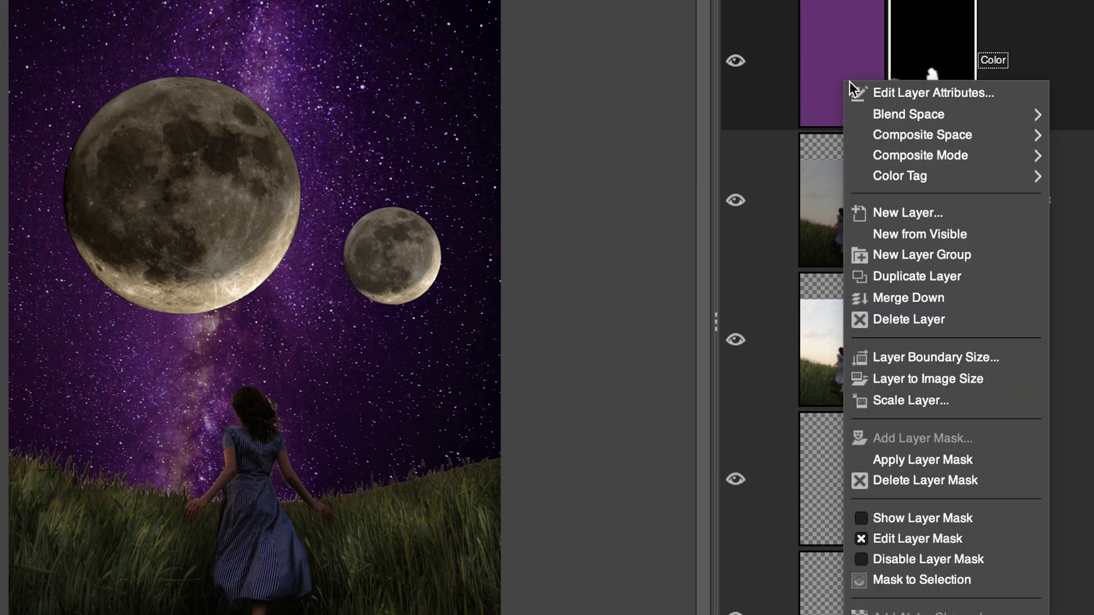
{"action": "left_click", "coordinate": [917, 233]}
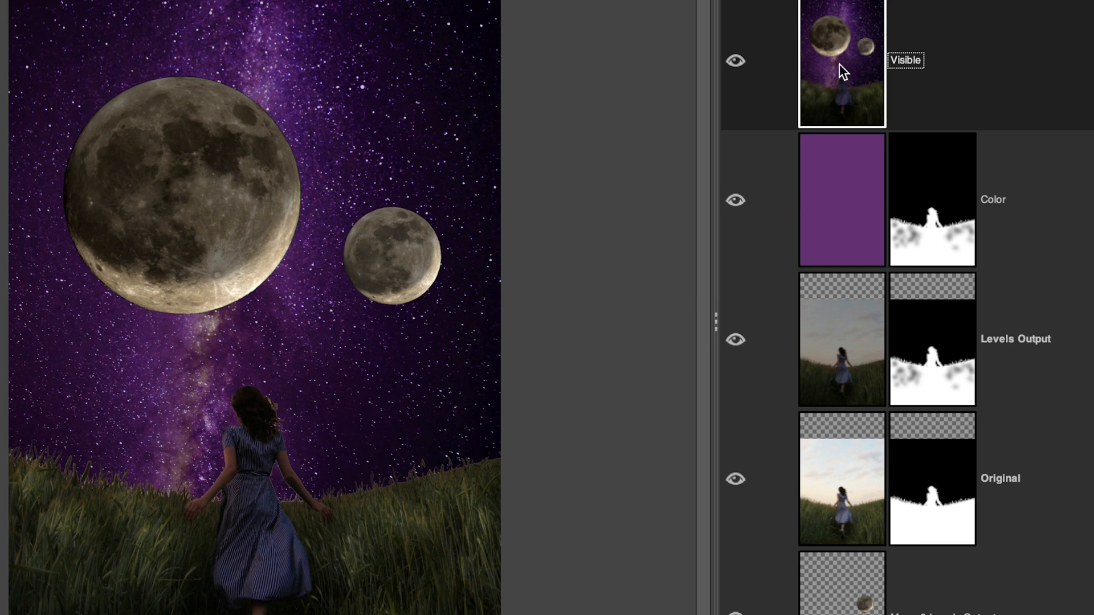
{"action": "double_click", "coordinate": [907, 61]}
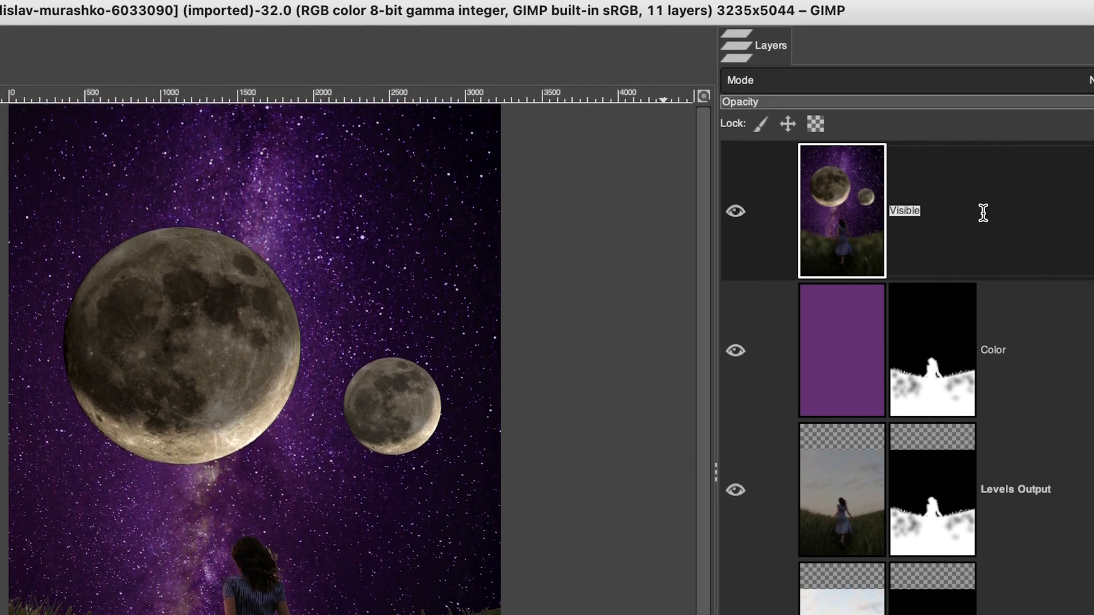
{"action": "type", "text": "Matte E"}
{"action": "type", "text": "ffect"}
{"action": "key", "text": "Return"}
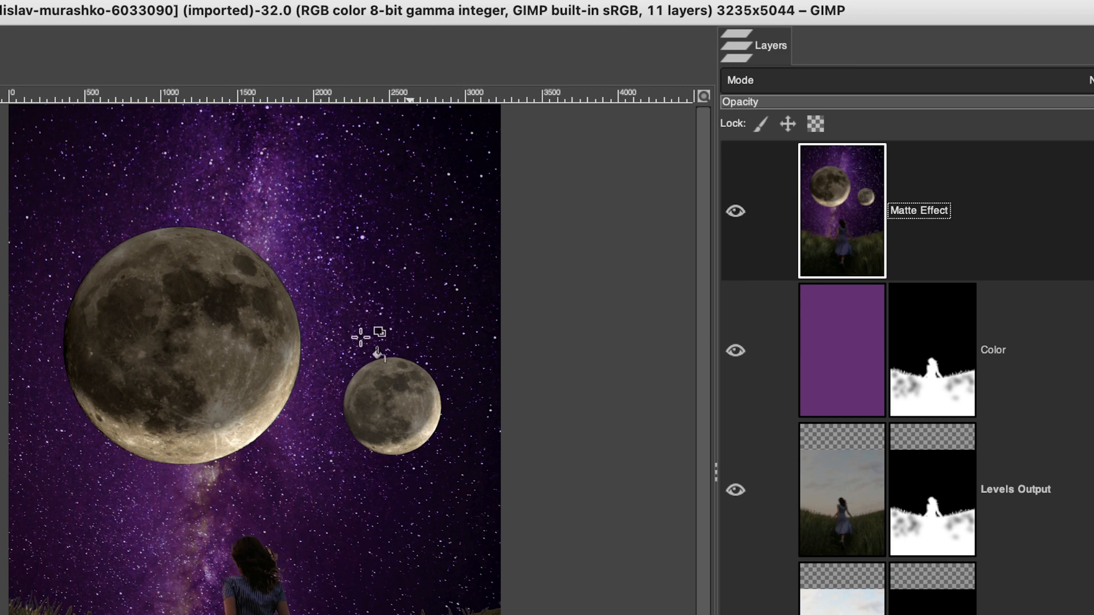
- Apply Curves to the Matte Effect layer with a point at input 64, output 60 and the black point raised to output 13
{"action": "left_click", "coordinate": [57, 7]}
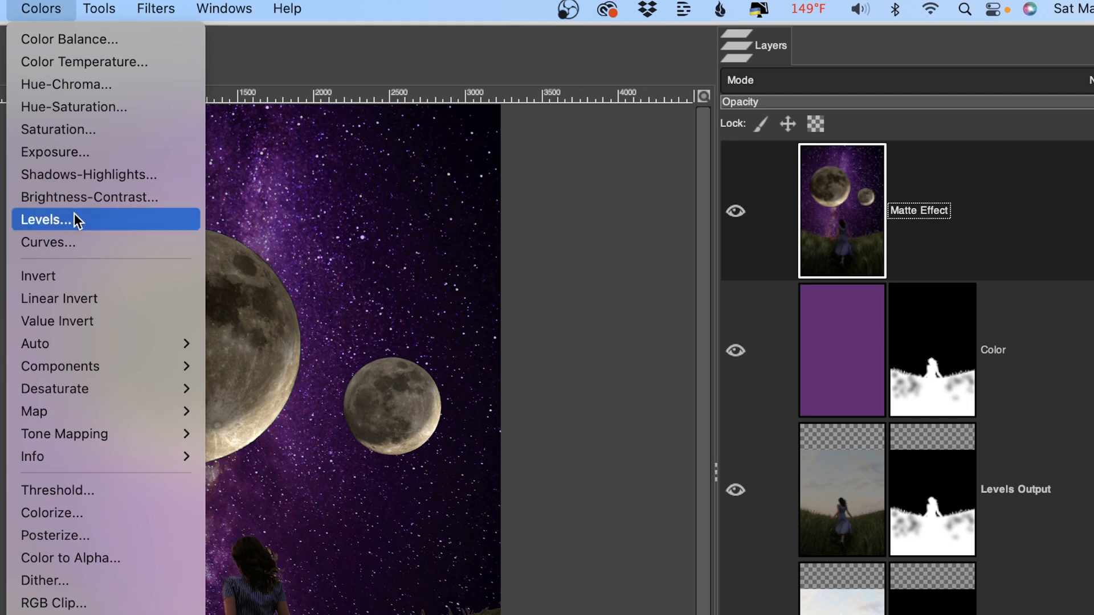
{"action": "left_click", "coordinate": [72, 241]}
{"action": "left_click_drag", "start_coordinate": [675, 344], "coordinate": [675, 340]}
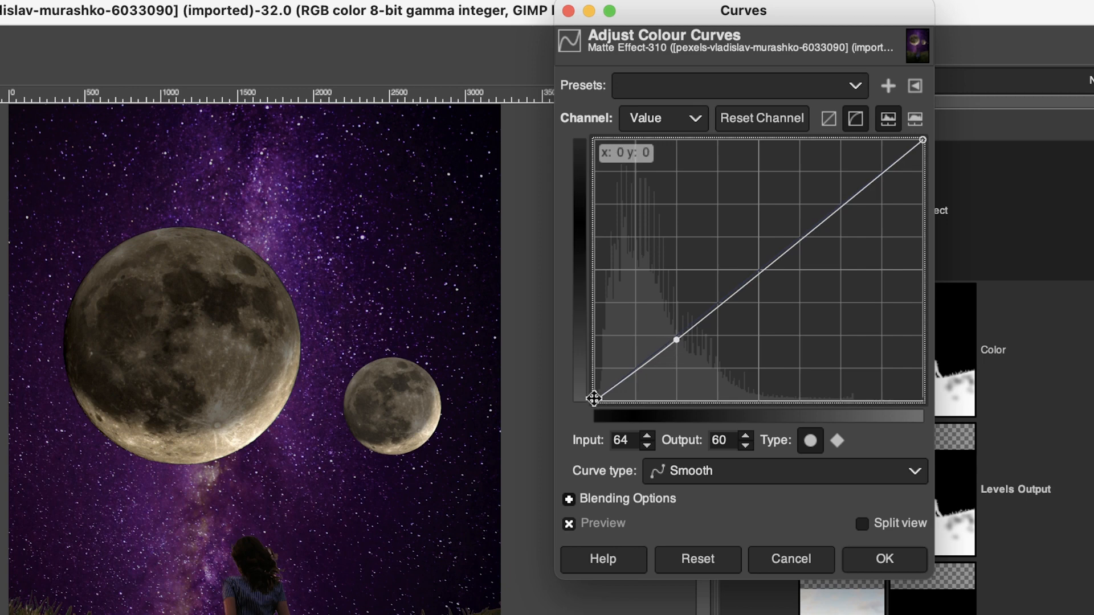
{"action": "mouse_move", "coordinate": [594, 399]}
{"action": "left_mouse_down"}
{"action": "mouse_move", "coordinate": [587, 377]}
{"action": "mouse_move", "coordinate": [585, 387]}
{"action": "left_mouse_up"}
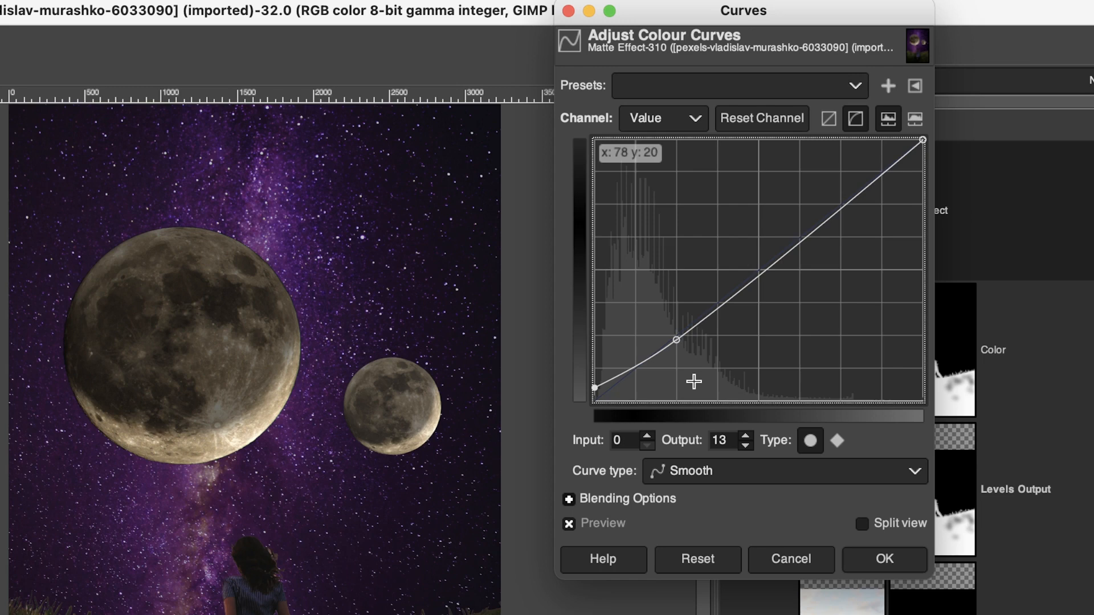
{"action": "left_click", "coordinate": [864, 561]}
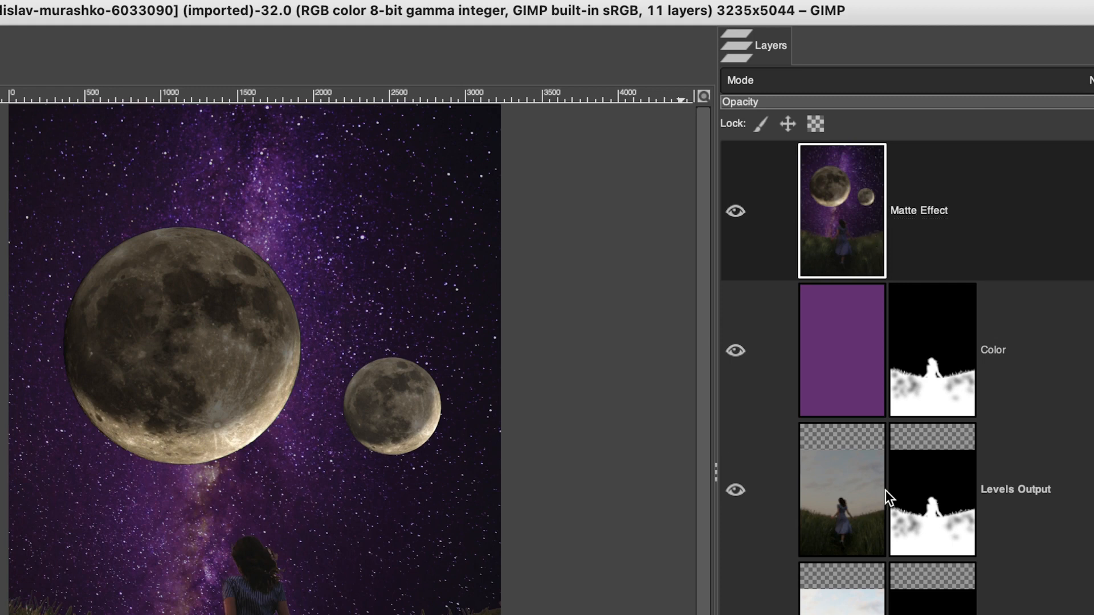
- Duplicate the Matte Effect layer and rename the copy Sharpen
{"action": "key", "text": "ctrl+shift+d"}
{"action": "left_click", "coordinate": [938, 211]}
{"action": "left_click", "coordinate": [938, 210]}
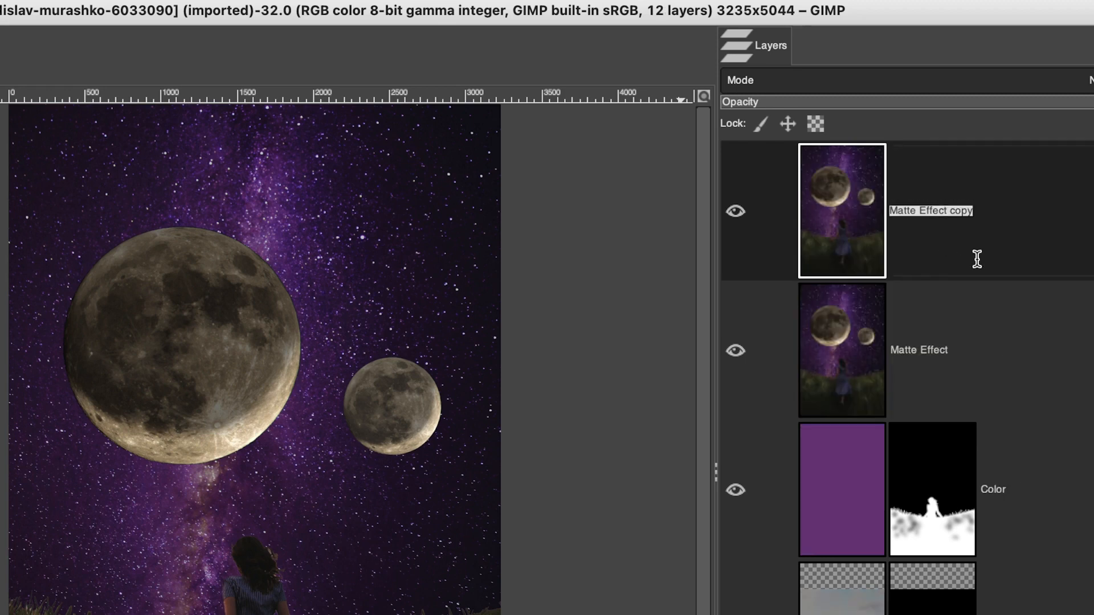
{"action": "type", "text": "Sharpen"}
{"action": "key", "text": "Return"}
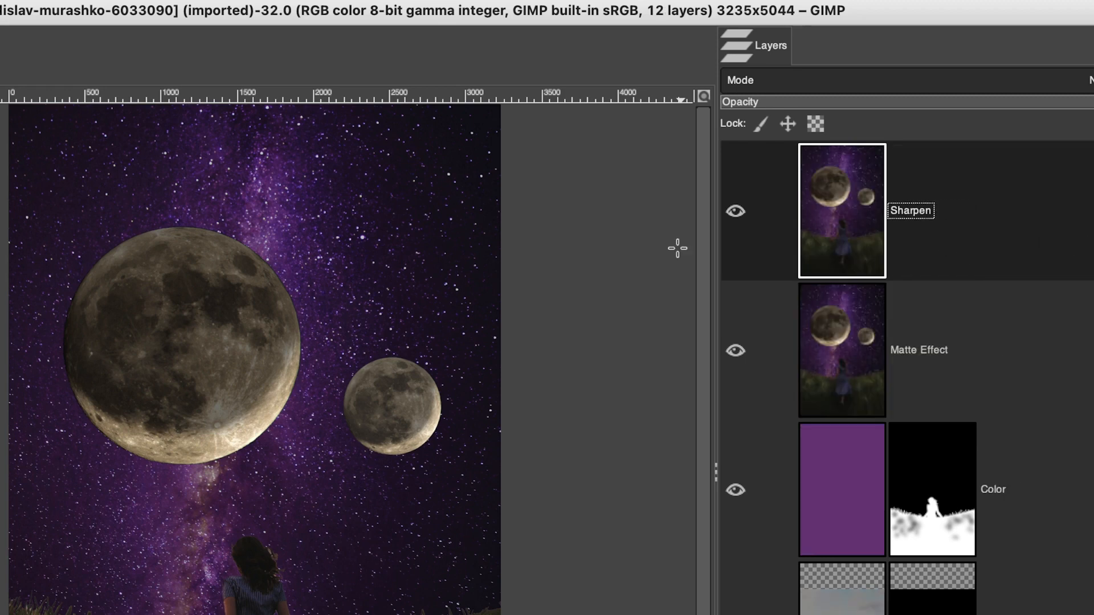
- Open the High Pass filter for the Sharpen layer
{"action": "left_click", "coordinate": [156, 8]}
{"action": "mouse_move", "coordinate": [203, 164]}
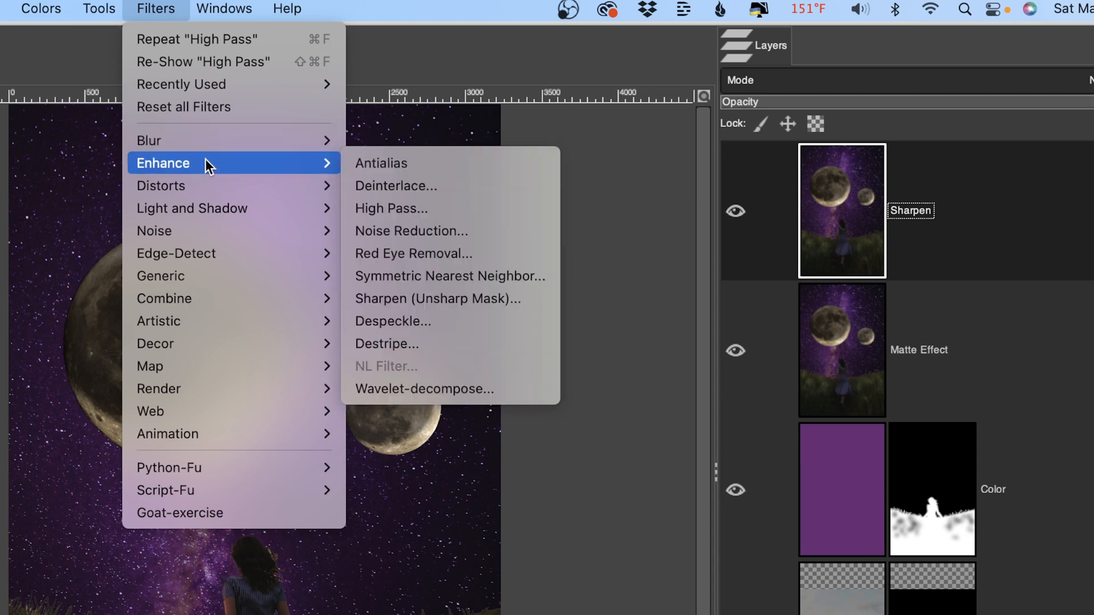
{"action": "left_click", "coordinate": [443, 209]}
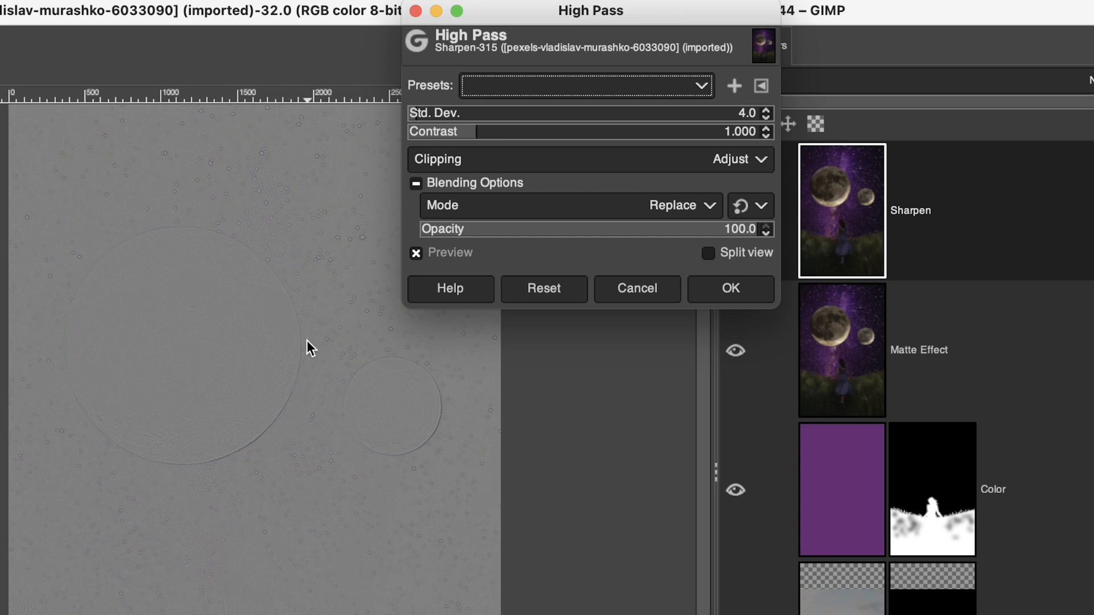
- Try High Pass with contrast 1.301 and standard deviation 26.0, and reset the filter settings
{"action": "left_click", "coordinate": [499, 129]}
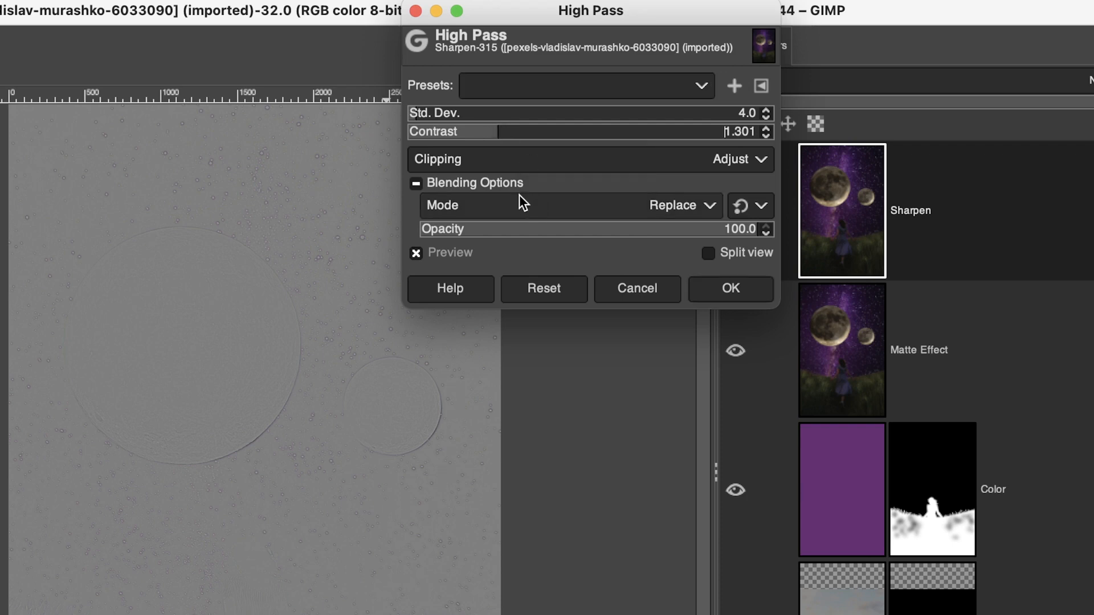
{"action": "left_click", "coordinate": [436, 113]}
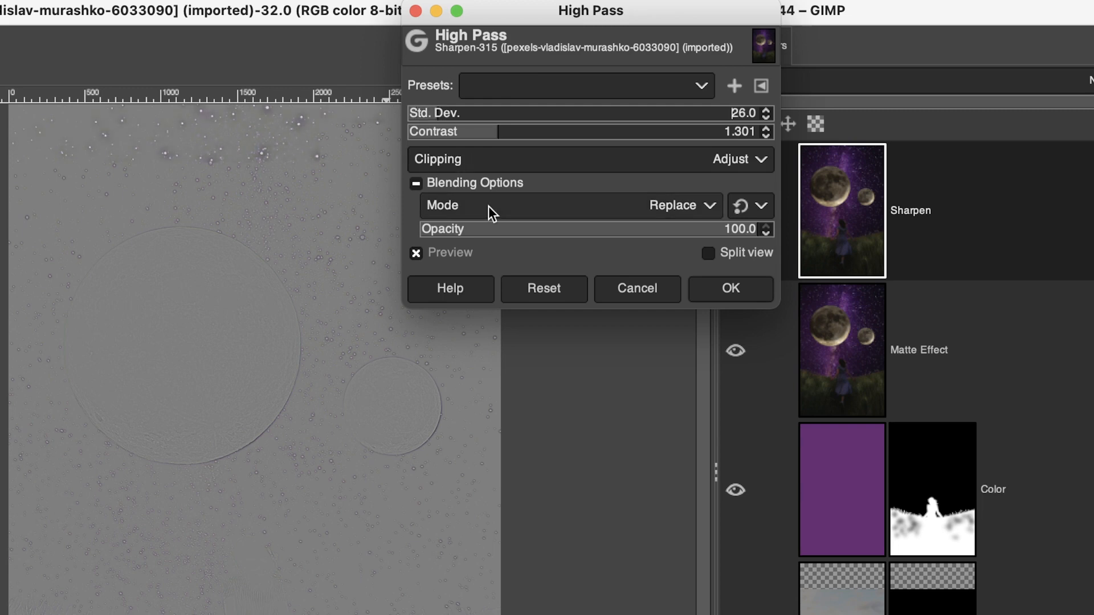
{"action": "left_click", "coordinate": [569, 289]}
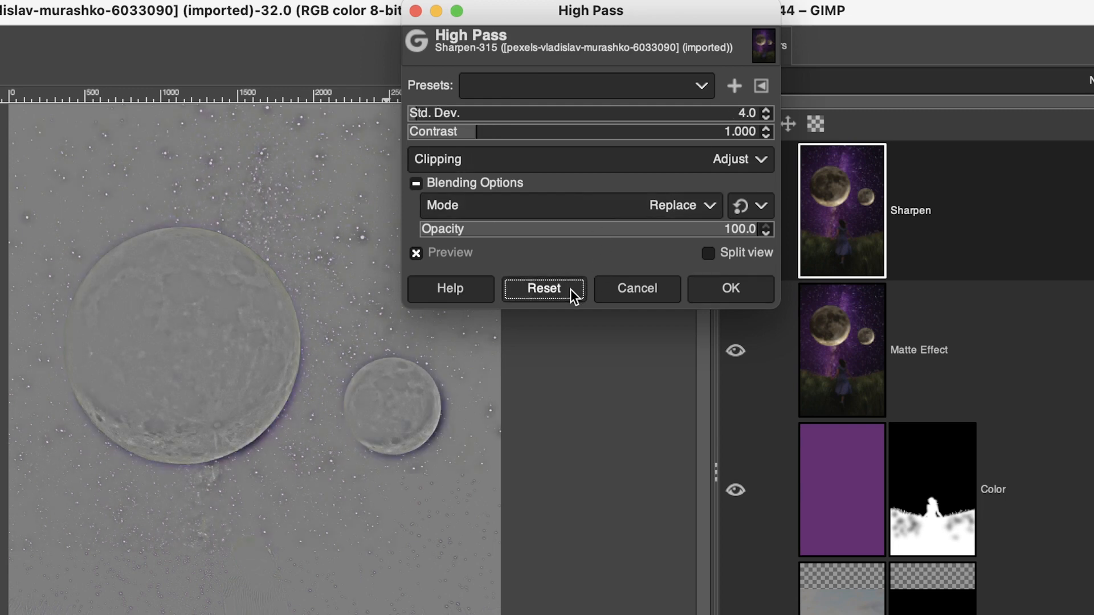
- Set the High Pass contrast to 1.228 and try the filter's Overlay blending mode before returning it to Replace
{"action": "left_click", "coordinate": [494, 129]}
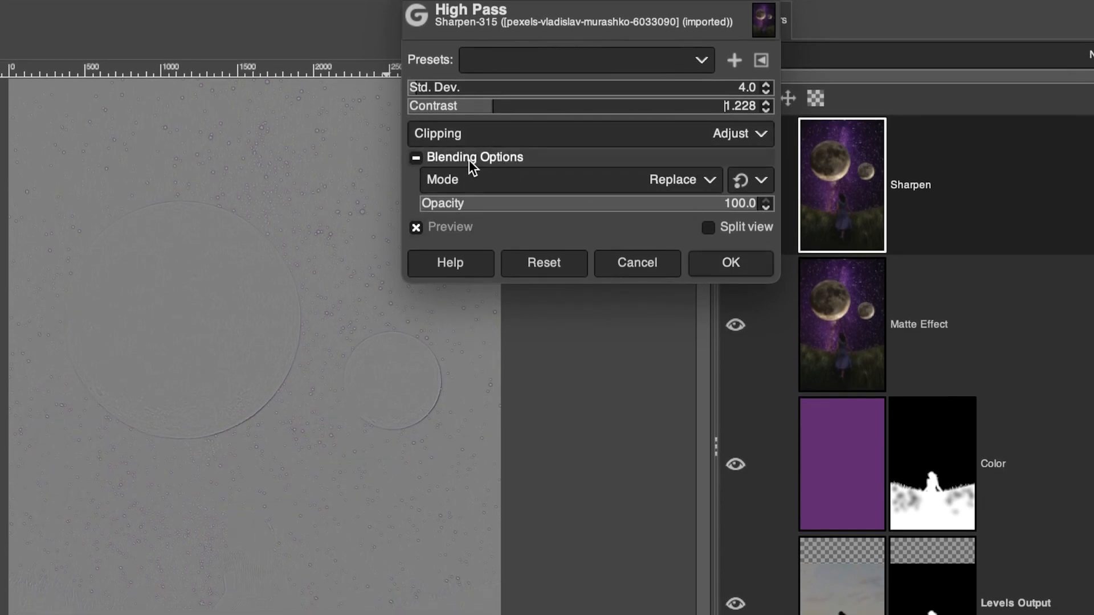
{"action": "left_click", "coordinate": [668, 184]}
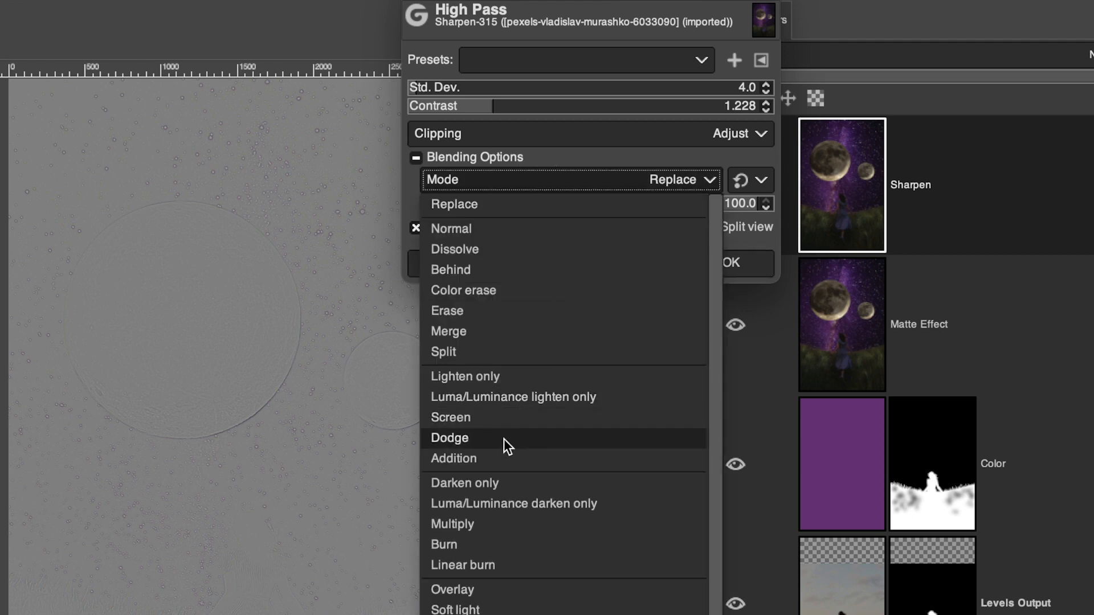
{"action": "left_click", "coordinate": [504, 589]}
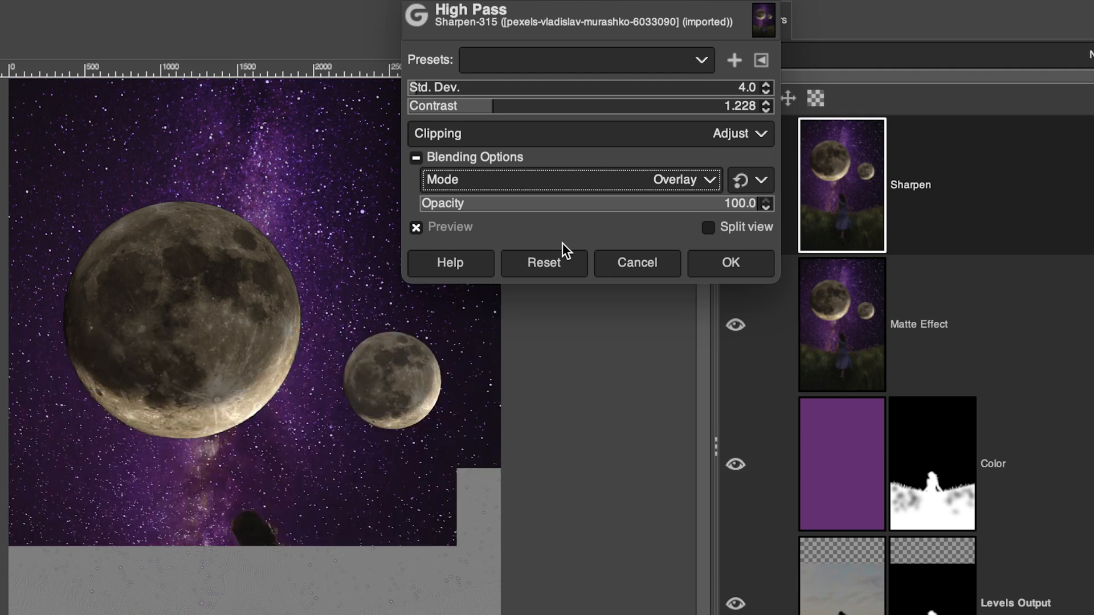
{"action": "left_click", "coordinate": [592, 176]}
{"action": "left_click", "coordinate": [584, 202]}
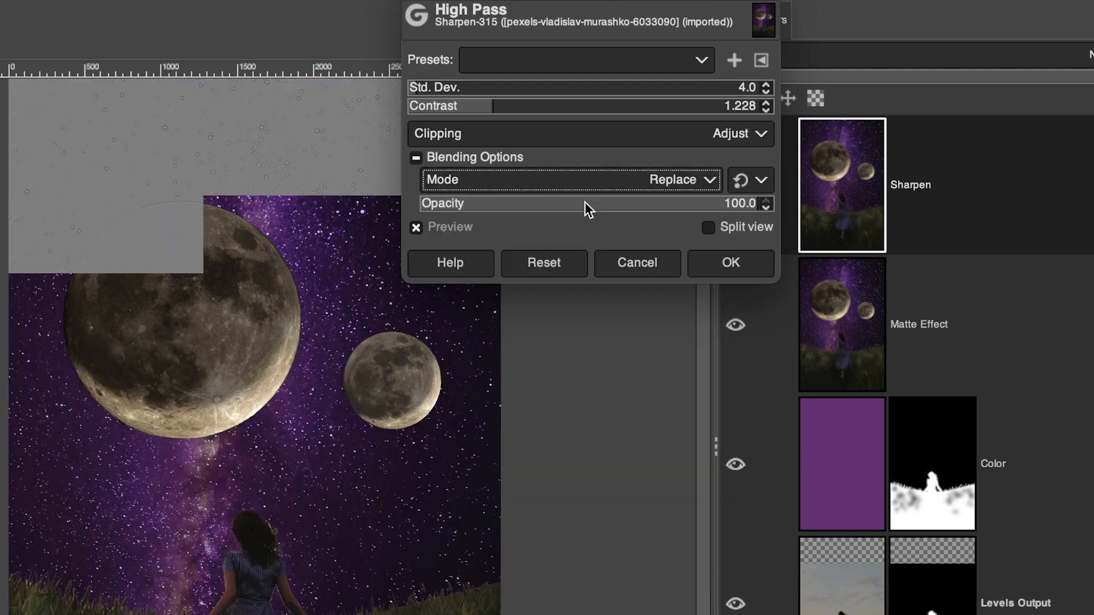
- Apply the High Pass filter and set the Sharpen layer's blend mode to Overlay
{"action": "left_click", "coordinate": [719, 262]}
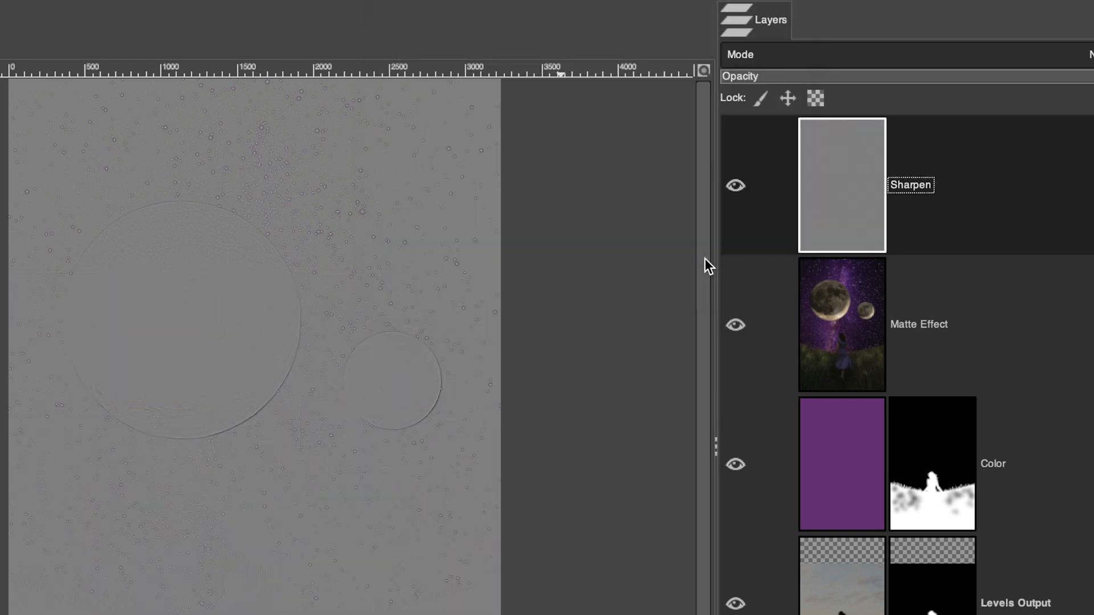
{"action": "left_click", "coordinate": [1017, 61]}
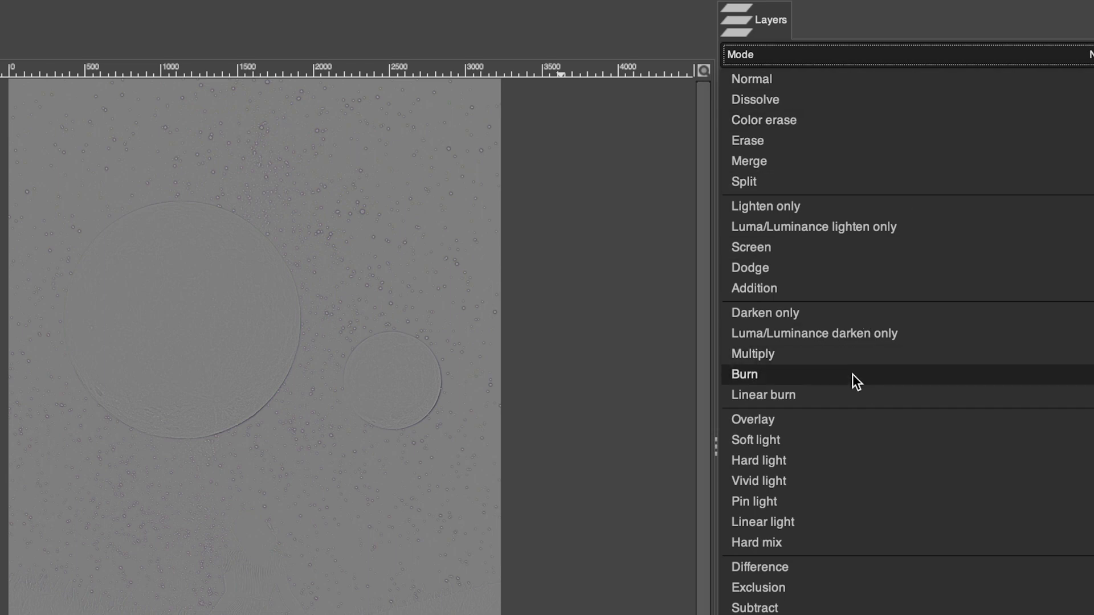
{"action": "left_click", "coordinate": [825, 422]}
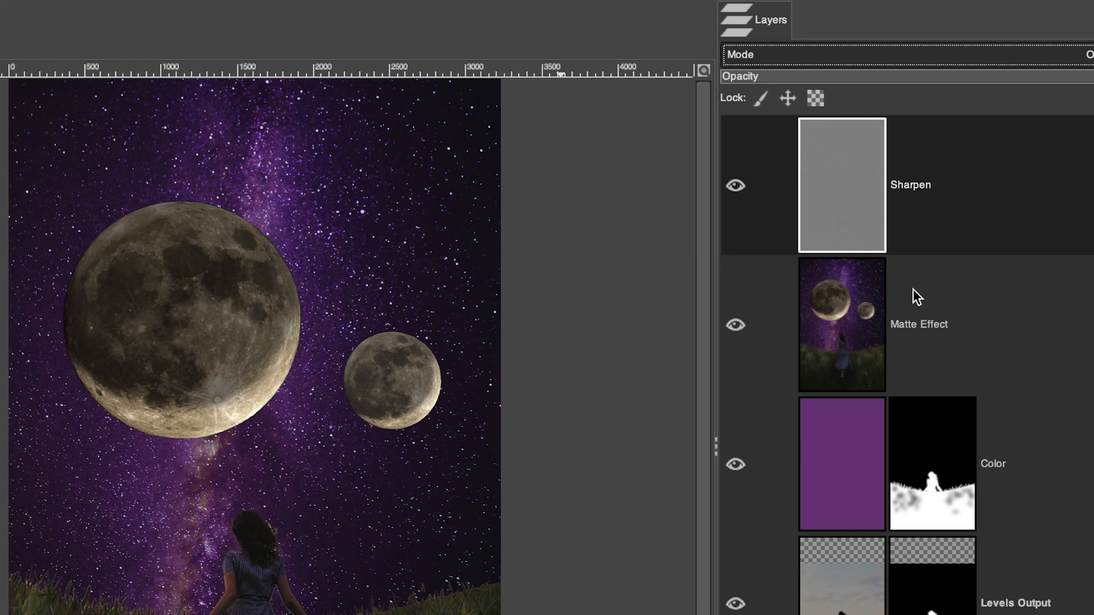
- Load the Color layer's mask as a selection, add it as a layer mask to the Sharpen layer, and deselect
{"action": "right_click", "coordinate": [928, 453]}
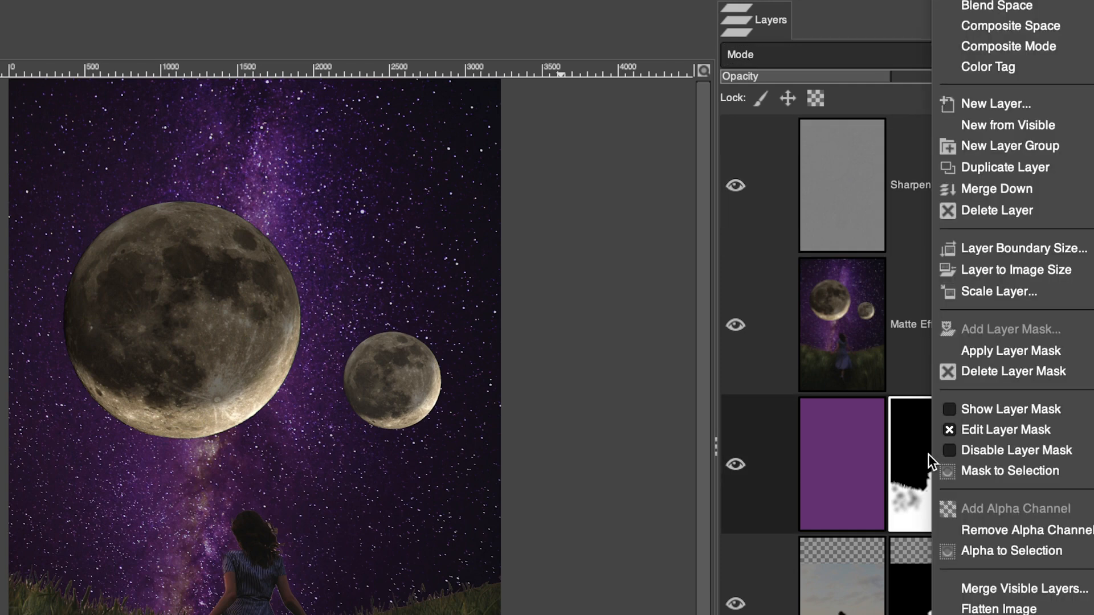
{"action": "left_click", "coordinate": [986, 472]}
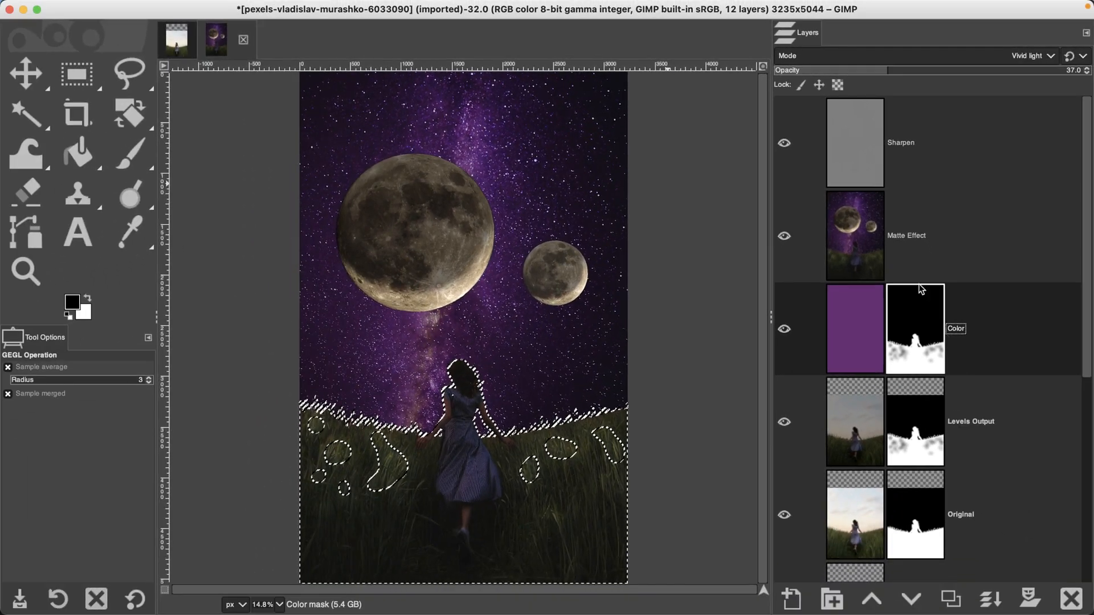
{"action": "left_click", "coordinate": [940, 149]}
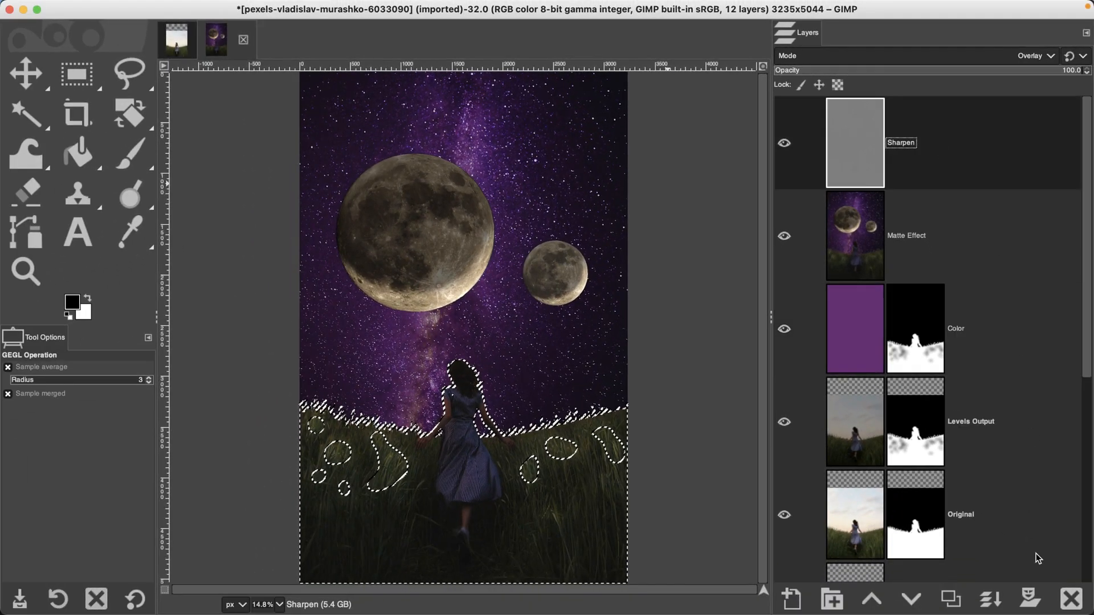
{"action": "left_click", "coordinate": [1031, 599]}
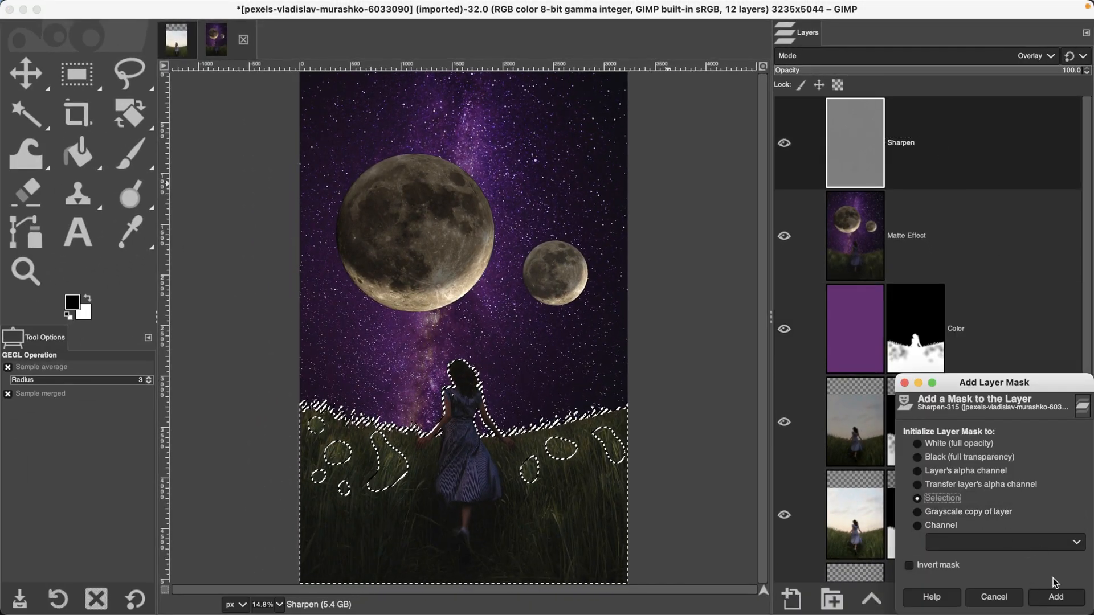
{"action": "left_click", "coordinate": [1056, 597]}
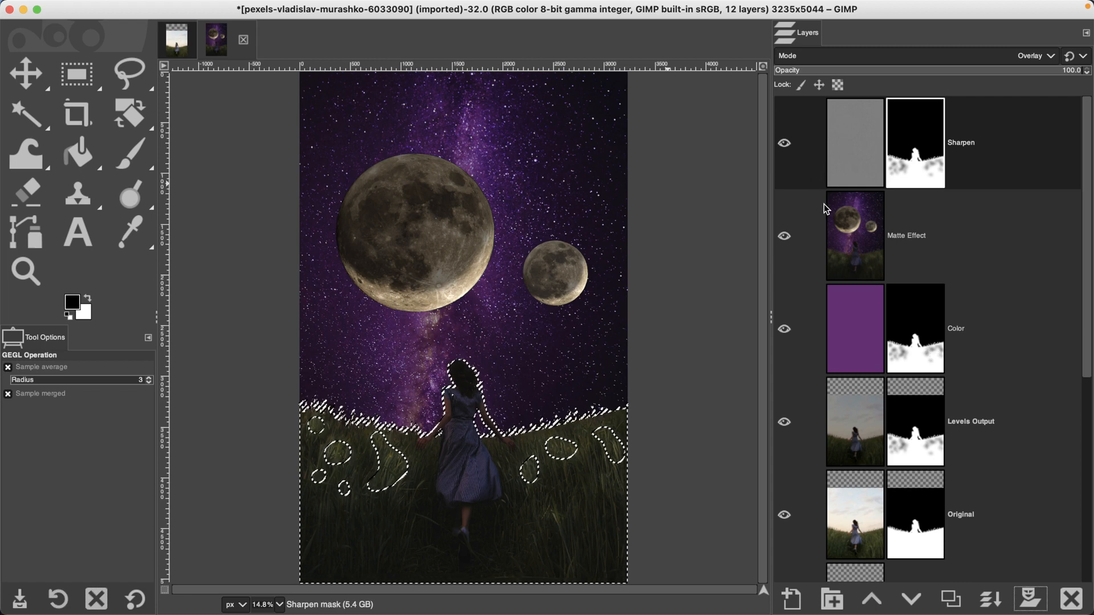
{"action": "key", "text": "shift+super+a"}
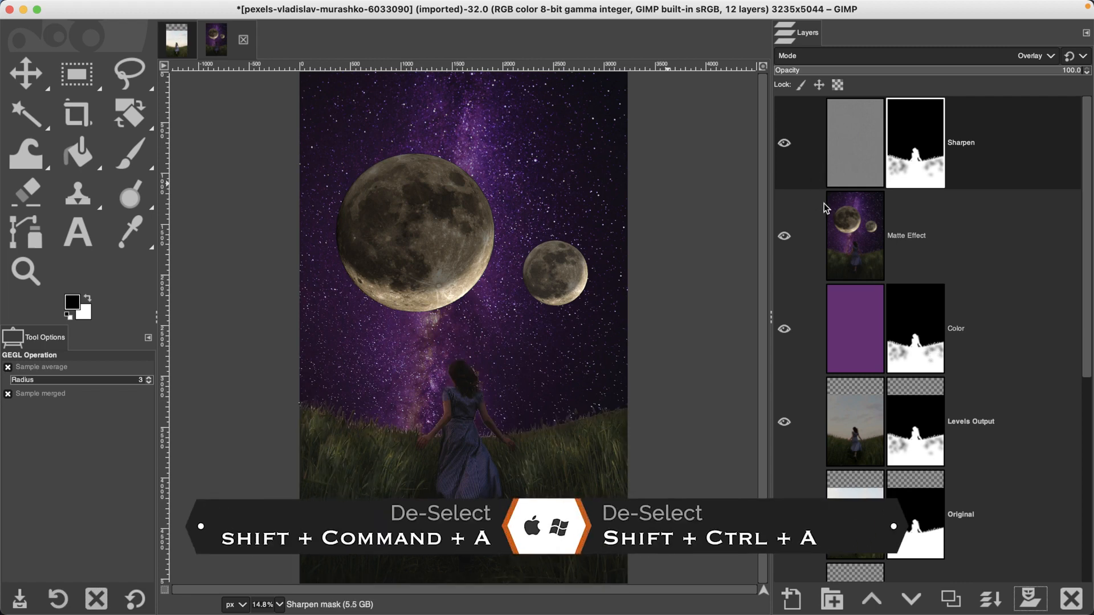
- Paint white over both moons on the Sharpen layer's mask with the Paintbrush at 64.8 opacity and size 661
{"action": "left_click", "coordinate": [906, 171]}
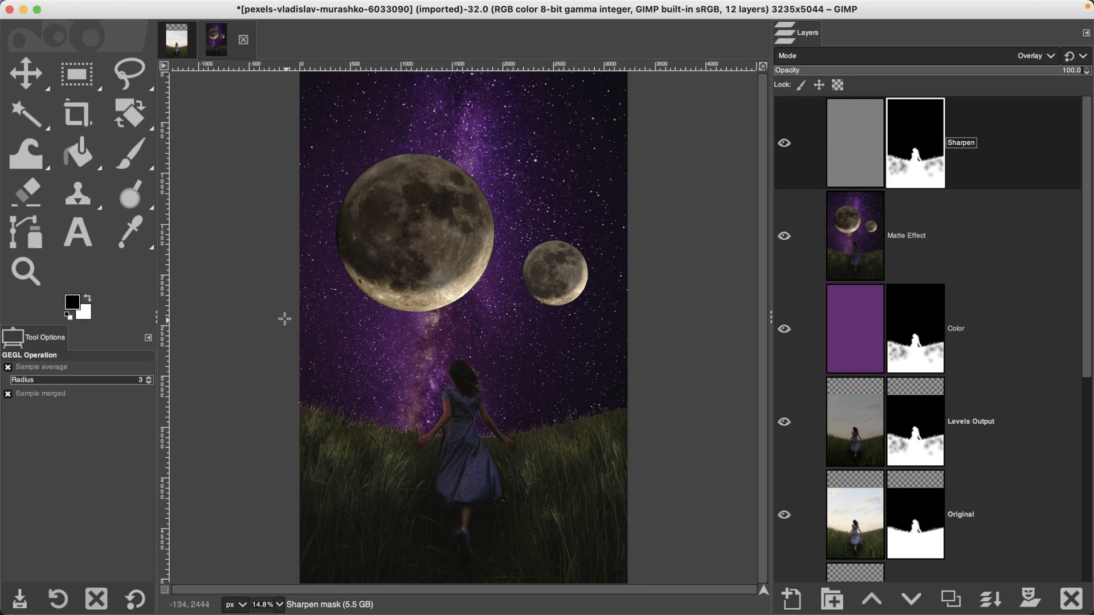
{"action": "left_click", "coordinate": [88, 298]}
{"action": "key", "text": "p"}
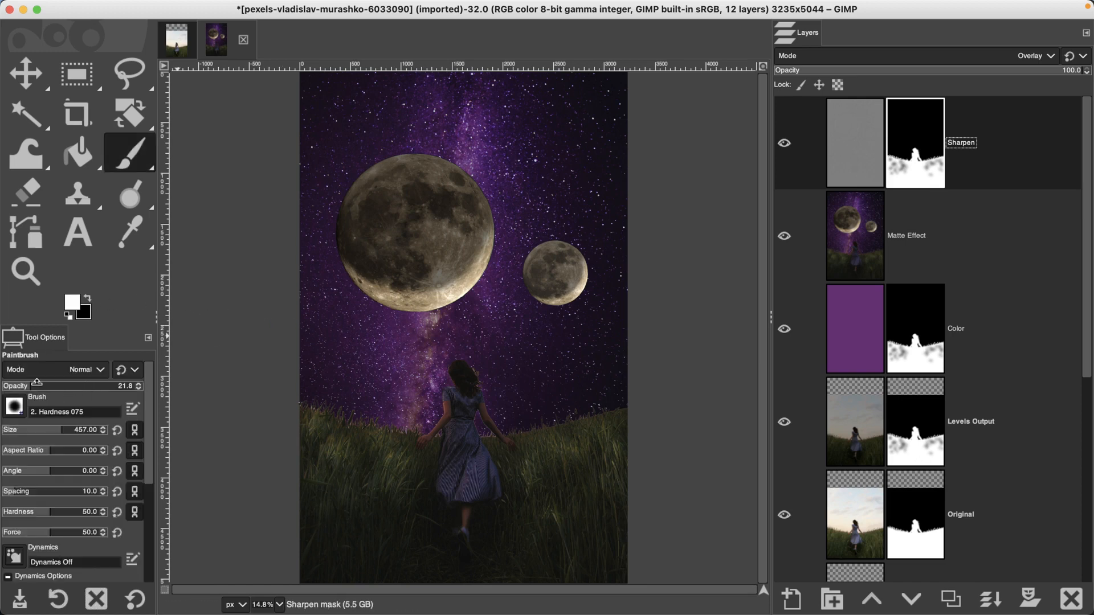
{"action": "left_click_drag", "start_coordinate": [39, 383], "coordinate": [151, 387]}
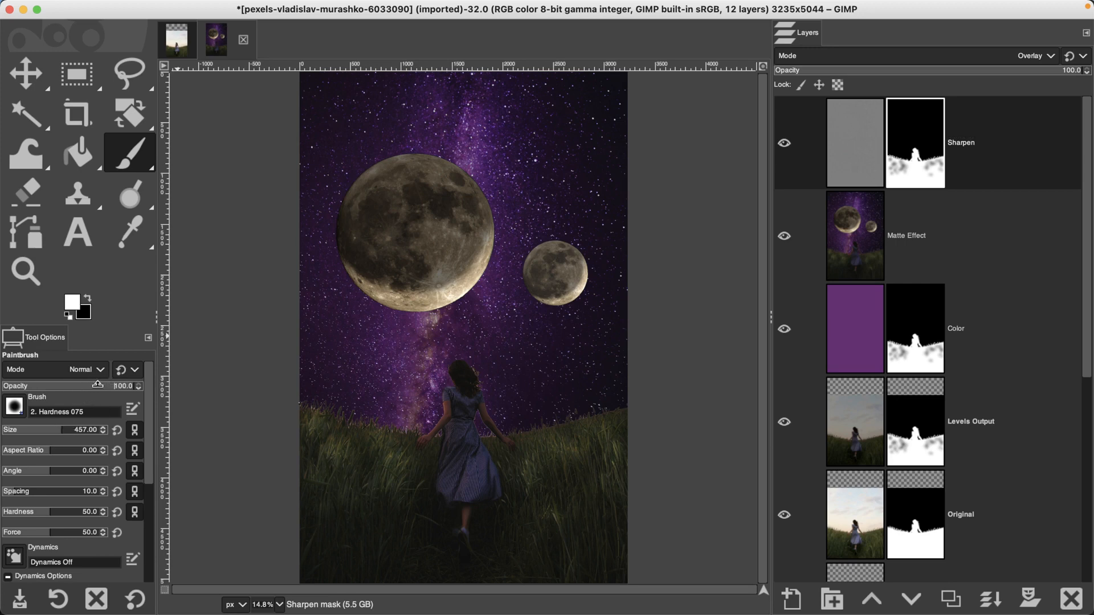
{"action": "left_click", "coordinate": [98, 385]}
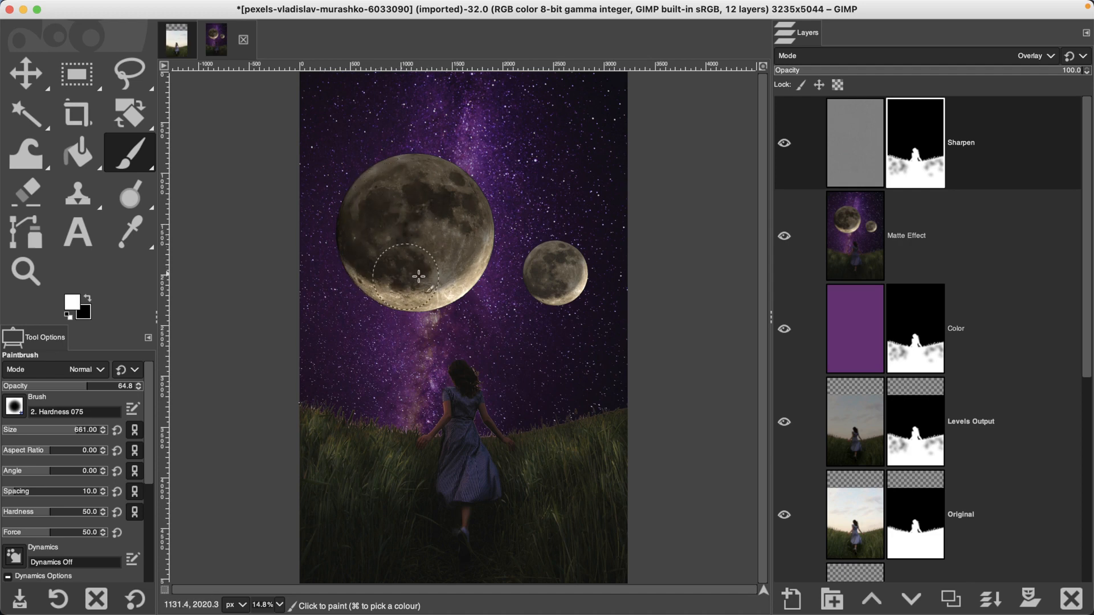
{"action": "left_click_drag", "start_coordinate": [466, 221], "coordinate": [439, 257]}
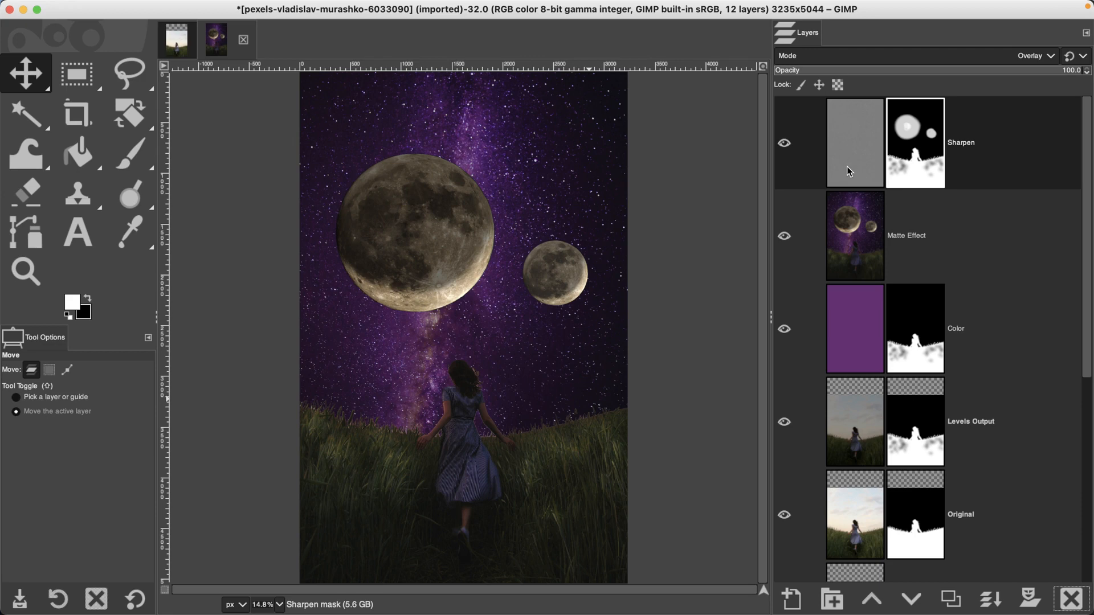
- Create a new layer from the visible image and rename it Tweaks
{"action": "right_click", "coordinate": [850, 159]}
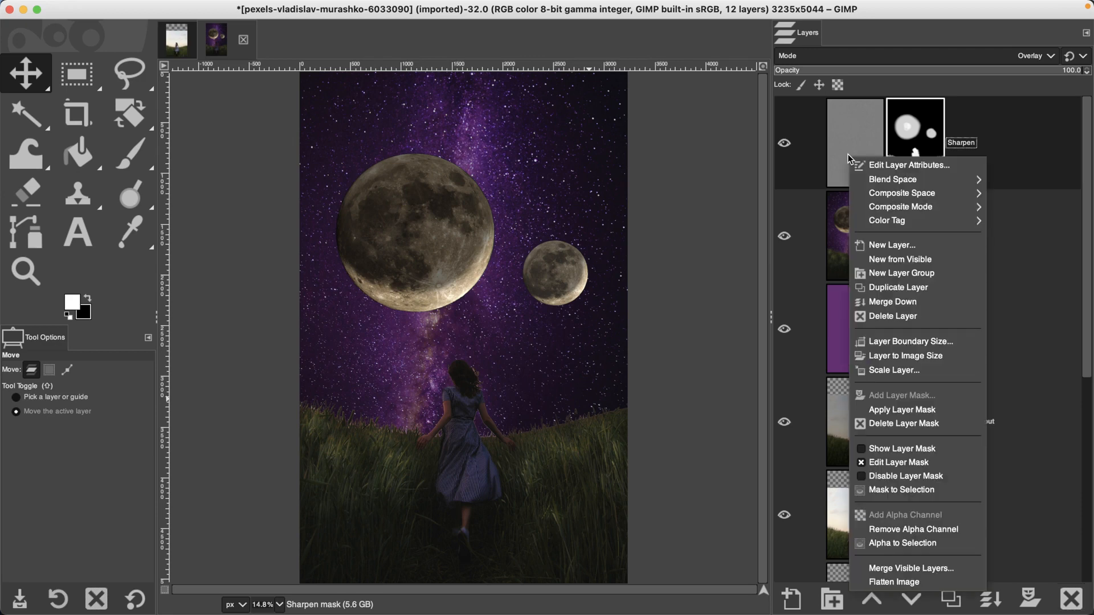
{"action": "left_click", "coordinate": [898, 258]}
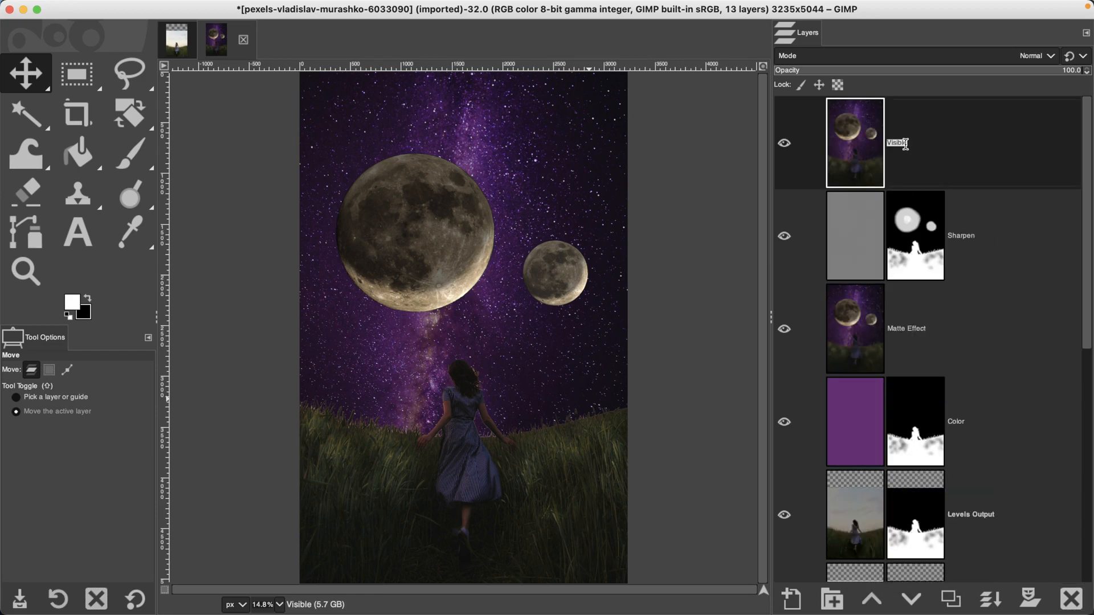
{"action": "type", "text": "s"}
{"action": "key", "text": "Return"}
- Brighten the Tweaks layer with Curves, raising an upper-midtone point and adding a point at input 82, output 113
{"action": "key", "text": "z"}
{"action": "left_click", "coordinate": [464, 459]}
{"action": "left_click", "coordinate": [464, 459]}
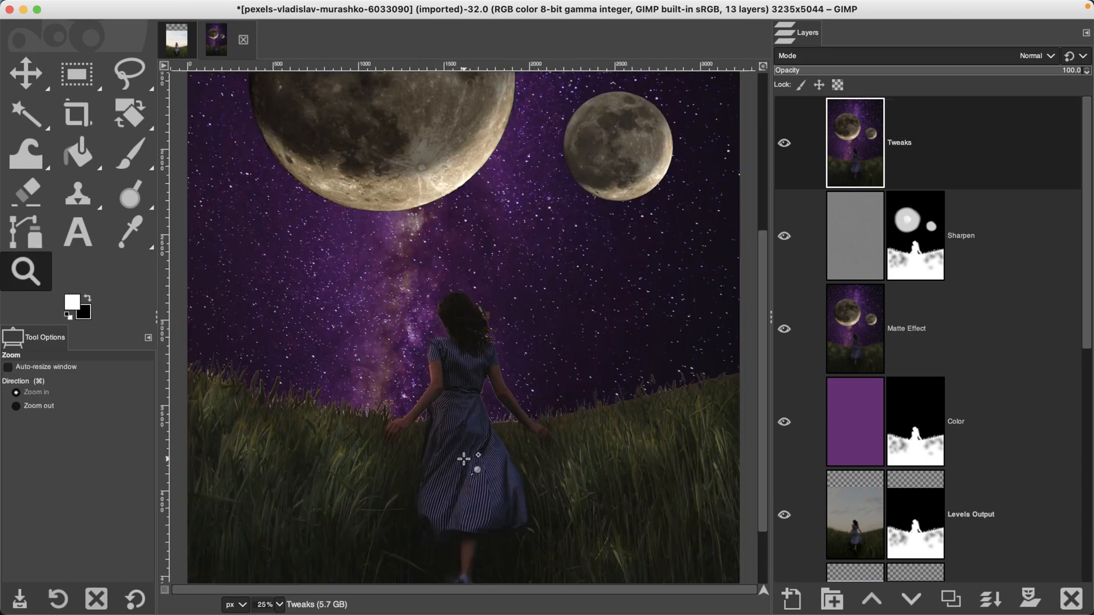
{"action": "left_click", "coordinate": [464, 457]}
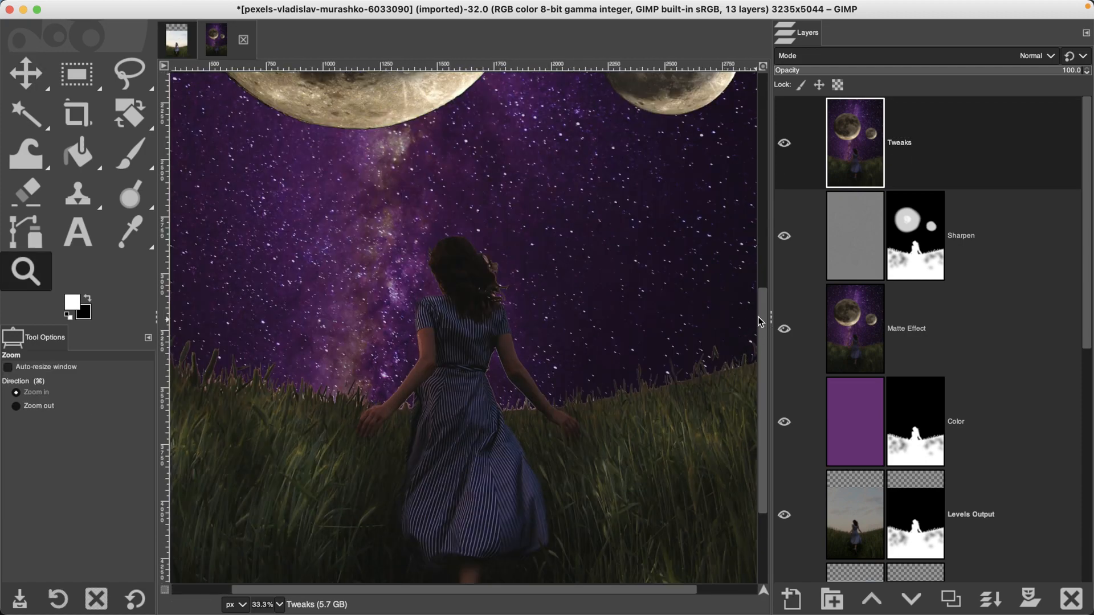
{"action": "left_click_drag", "start_coordinate": [763, 319], "coordinate": [768, 371]}
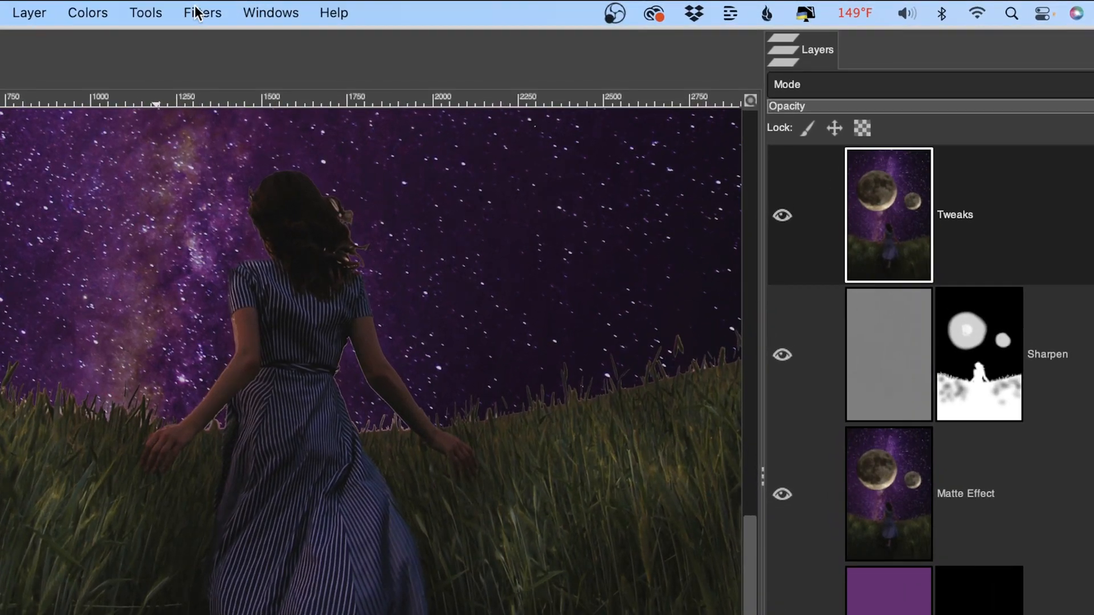
{"action": "left_click", "coordinate": [337, 11]}
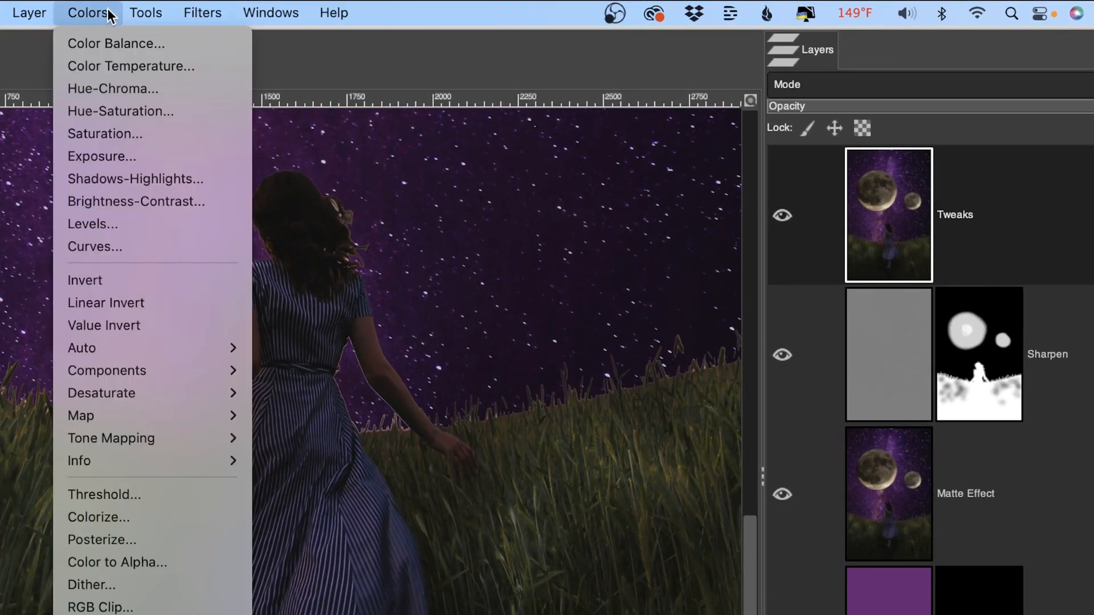
{"action": "left_click", "coordinate": [149, 246]}
{"action": "left_click_drag", "start_coordinate": [806, 269], "coordinate": [827, 210]}
{"action": "left_click_drag", "start_coordinate": [742, 288], "coordinate": [745, 290]}
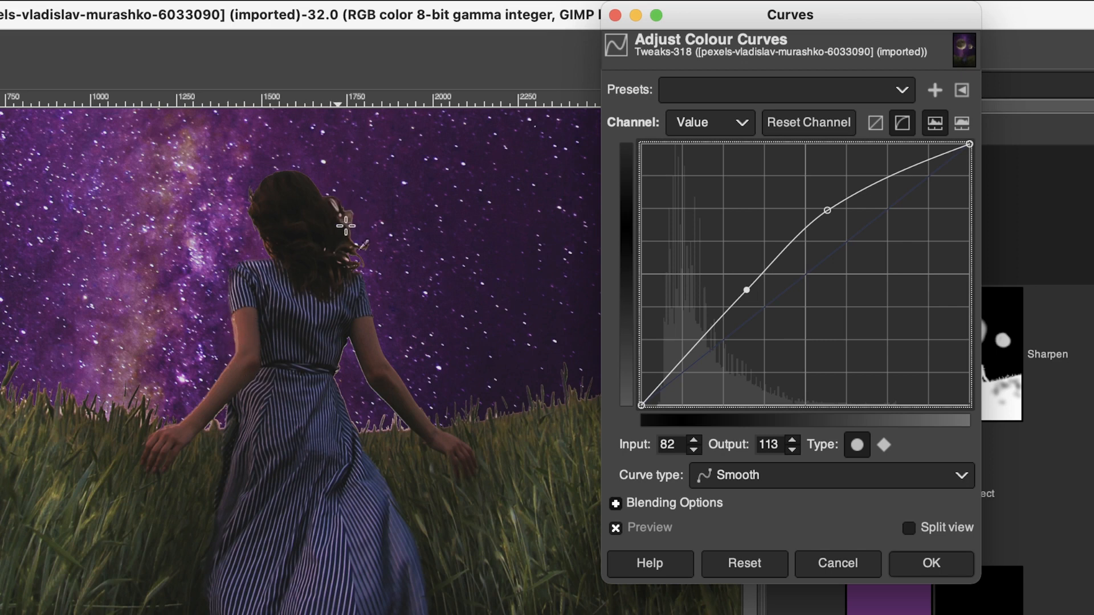
{"action": "left_click", "coordinate": [932, 564]}
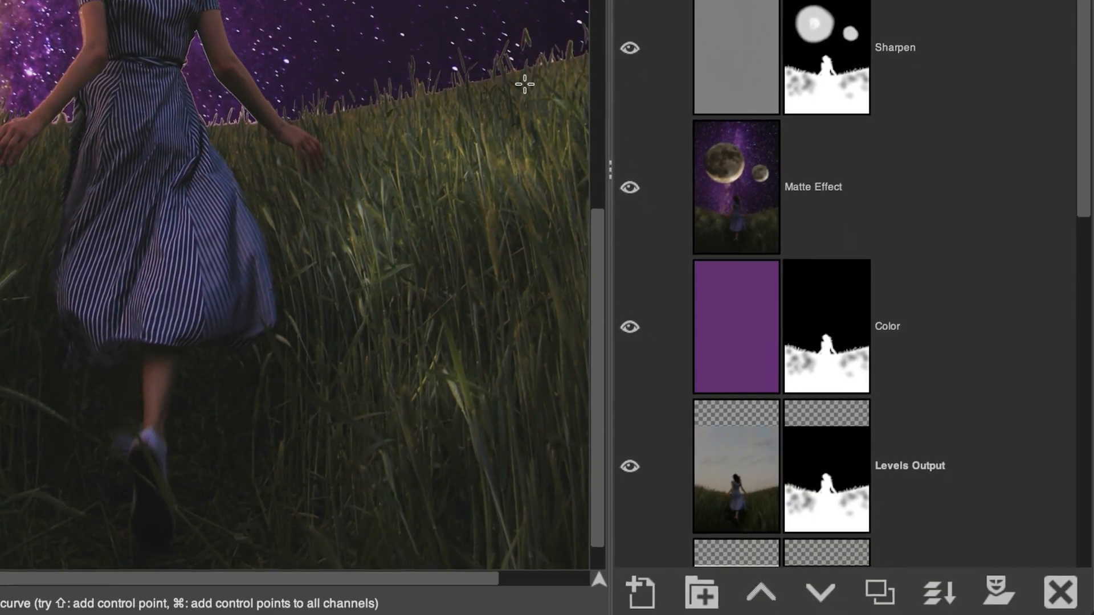
- Add a black, fully transparent layer mask to the Tweaks layer
{"action": "left_click", "coordinate": [999, 592]}
{"action": "left_click", "coordinate": [850, 378]}
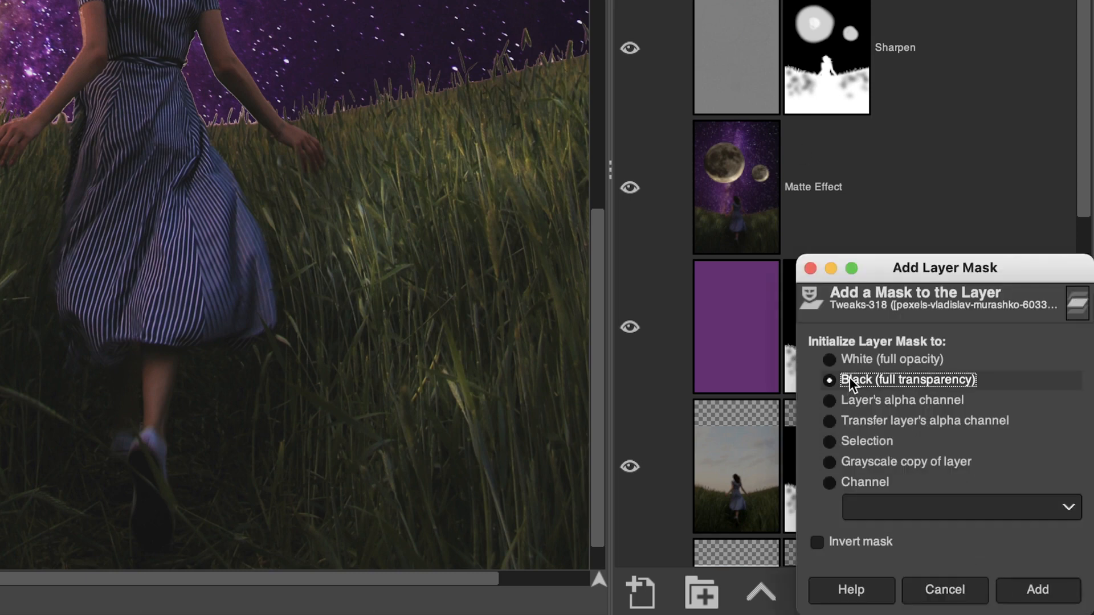
{"action": "left_click", "coordinate": [1036, 589]}
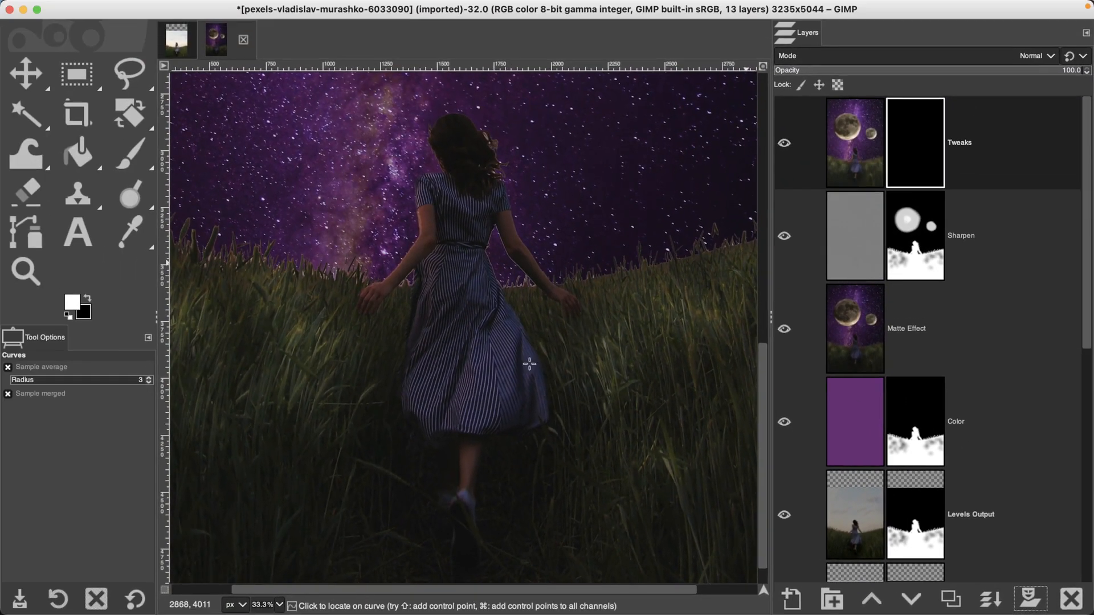
- Paint white on the Tweaks layer's mask over the woman's back and dress with the Paintbrush
{"action": "key", "text": "p"}
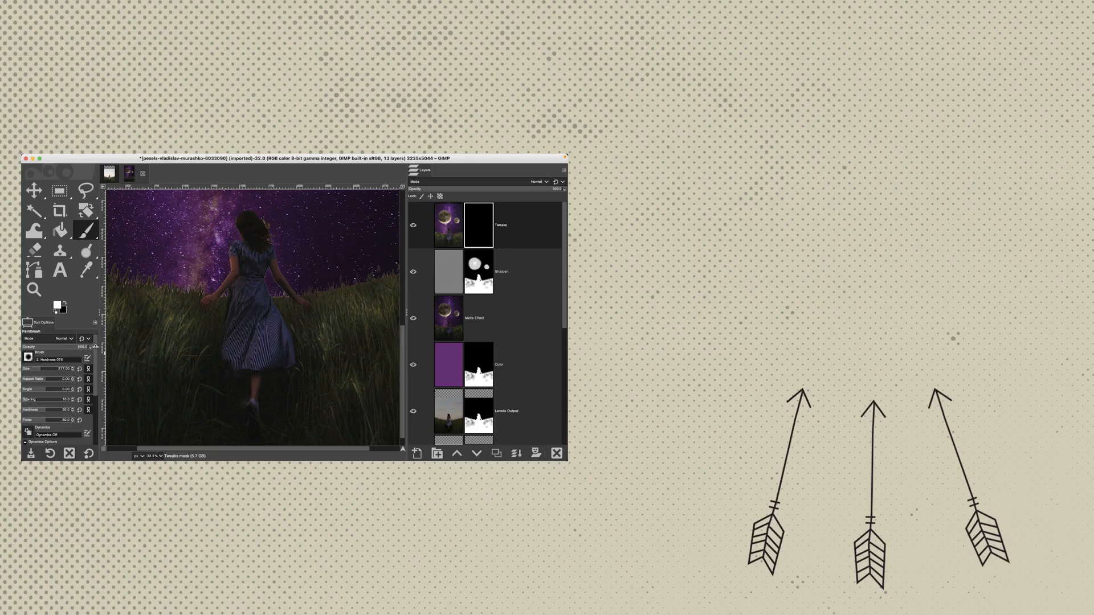
{"action": "mouse_move", "coordinate": [246, 310]}
{"action": "left_mouse_down"}
{"action": "mouse_move", "coordinate": [251, 268]}
{"action": "mouse_move", "coordinate": [249, 278]}
{"action": "left_mouse_up"}
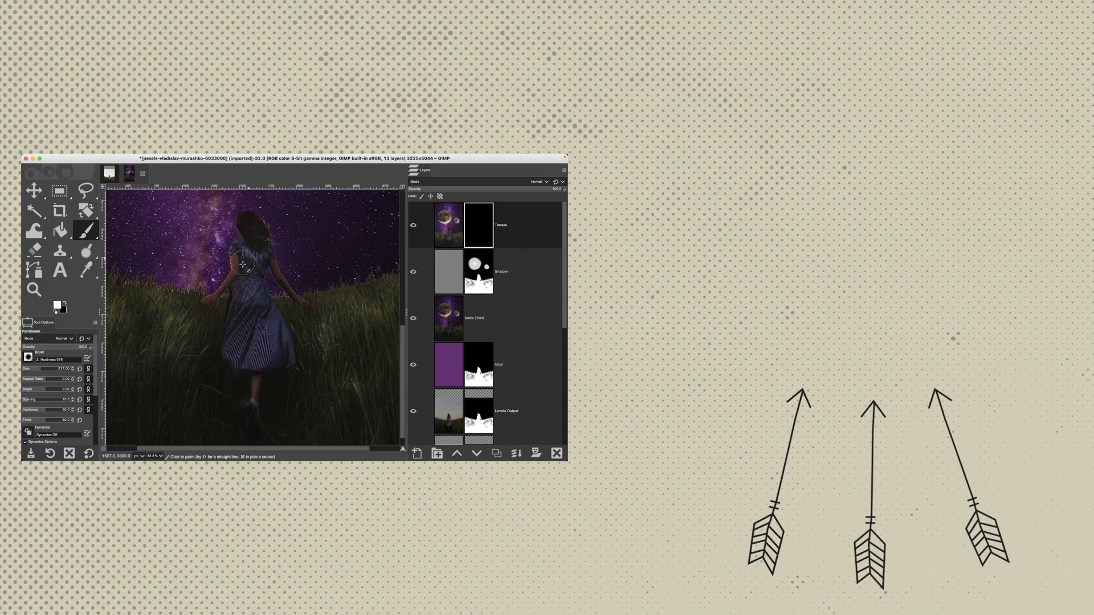
{"action": "mouse_move", "coordinate": [243, 263]}
{"action": "left_mouse_down"}
{"action": "mouse_move", "coordinate": [231, 339]}
{"action": "mouse_move", "coordinate": [255, 360]}
{"action": "mouse_move", "coordinate": [280, 351]}
{"action": "mouse_move", "coordinate": [253, 308]}
{"action": "mouse_move", "coordinate": [248, 336]}
{"action": "mouse_move", "coordinate": [279, 342]}
{"action": "left_mouse_up"}
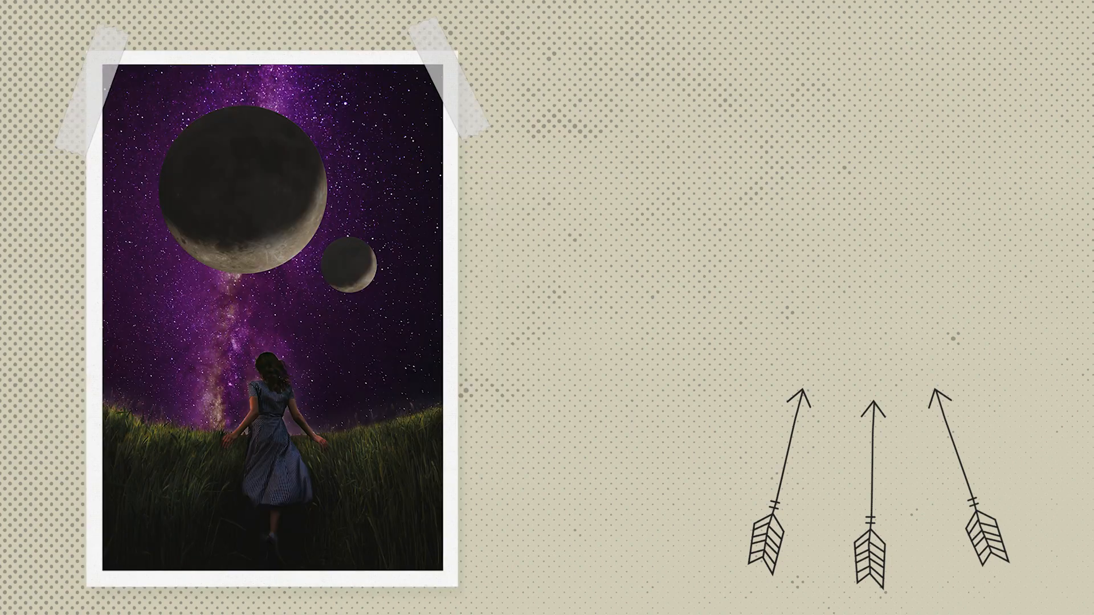